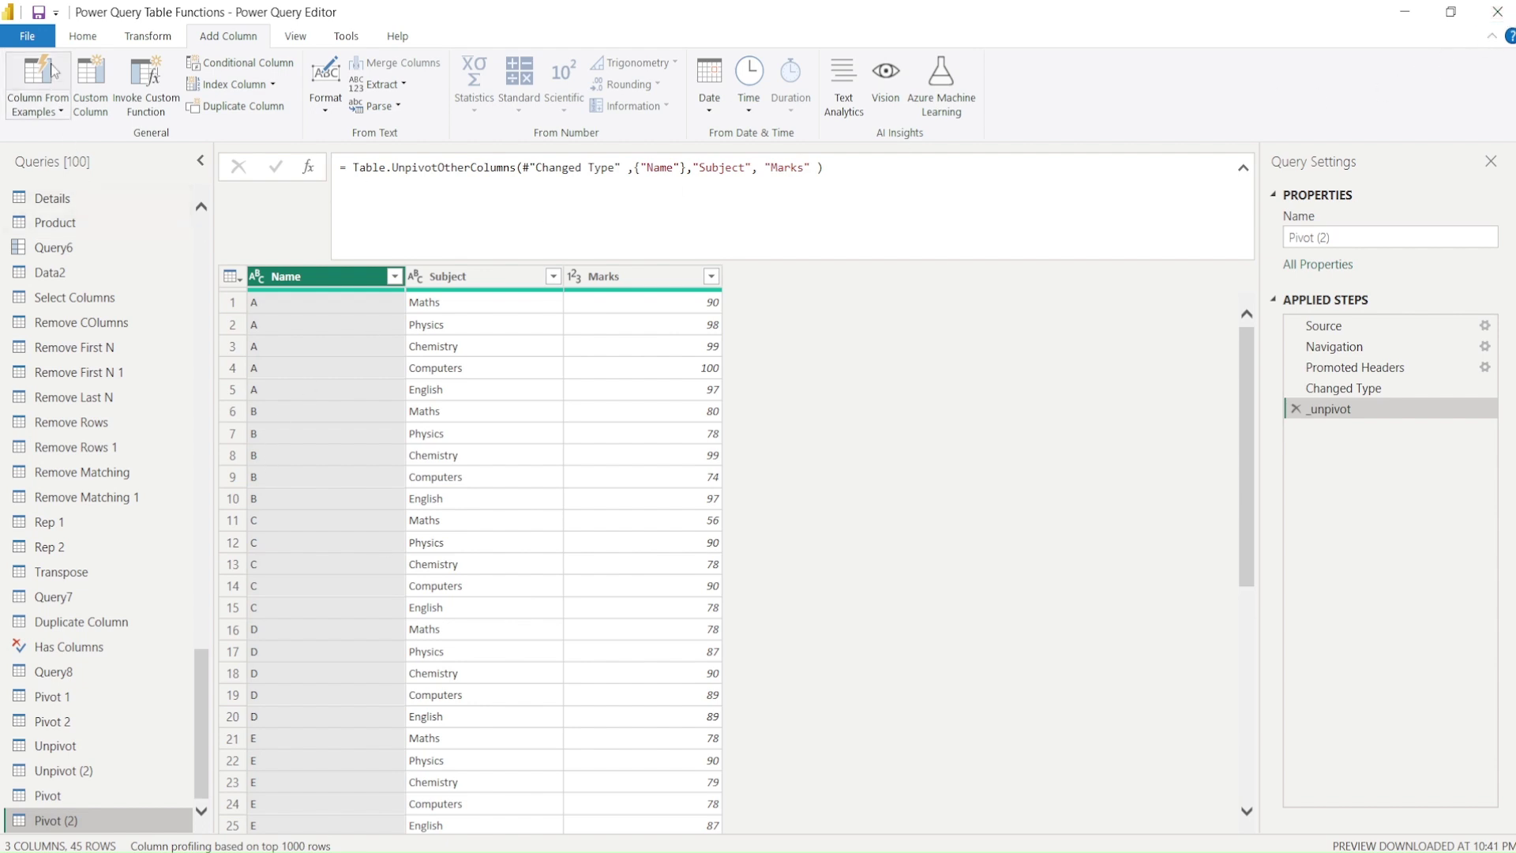
Apply the pending query changes from the File menu to load them into Power BI Desktop
left_click(27, 36)
left_click(82, 106)
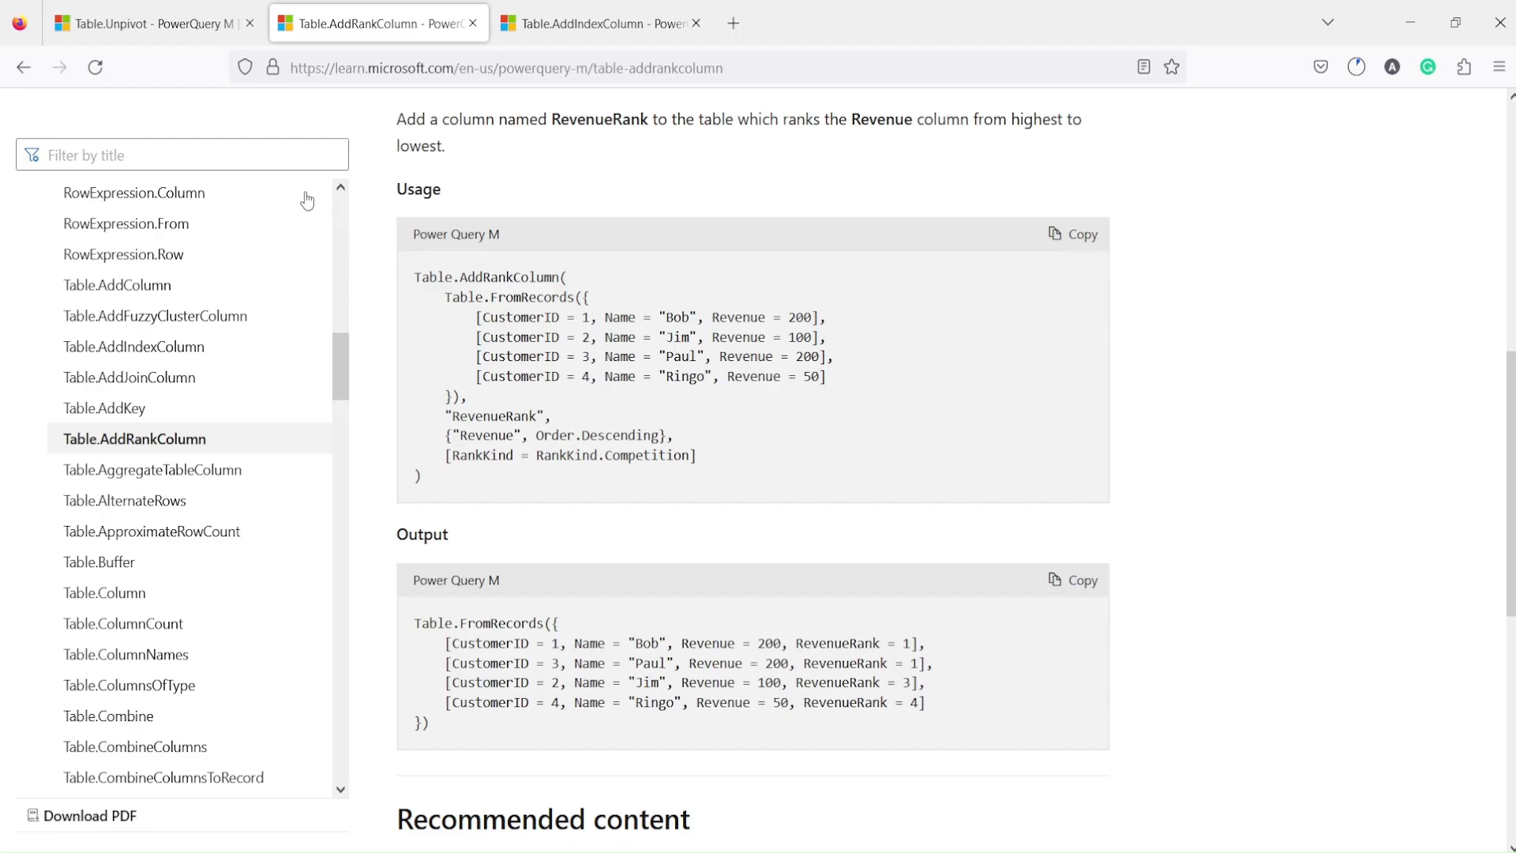
Move from the Table.AddRankColumn page to the Table.AddIndexColumn reference, then return to Power BI Desktop
scroll(210, 142, "up", 8)
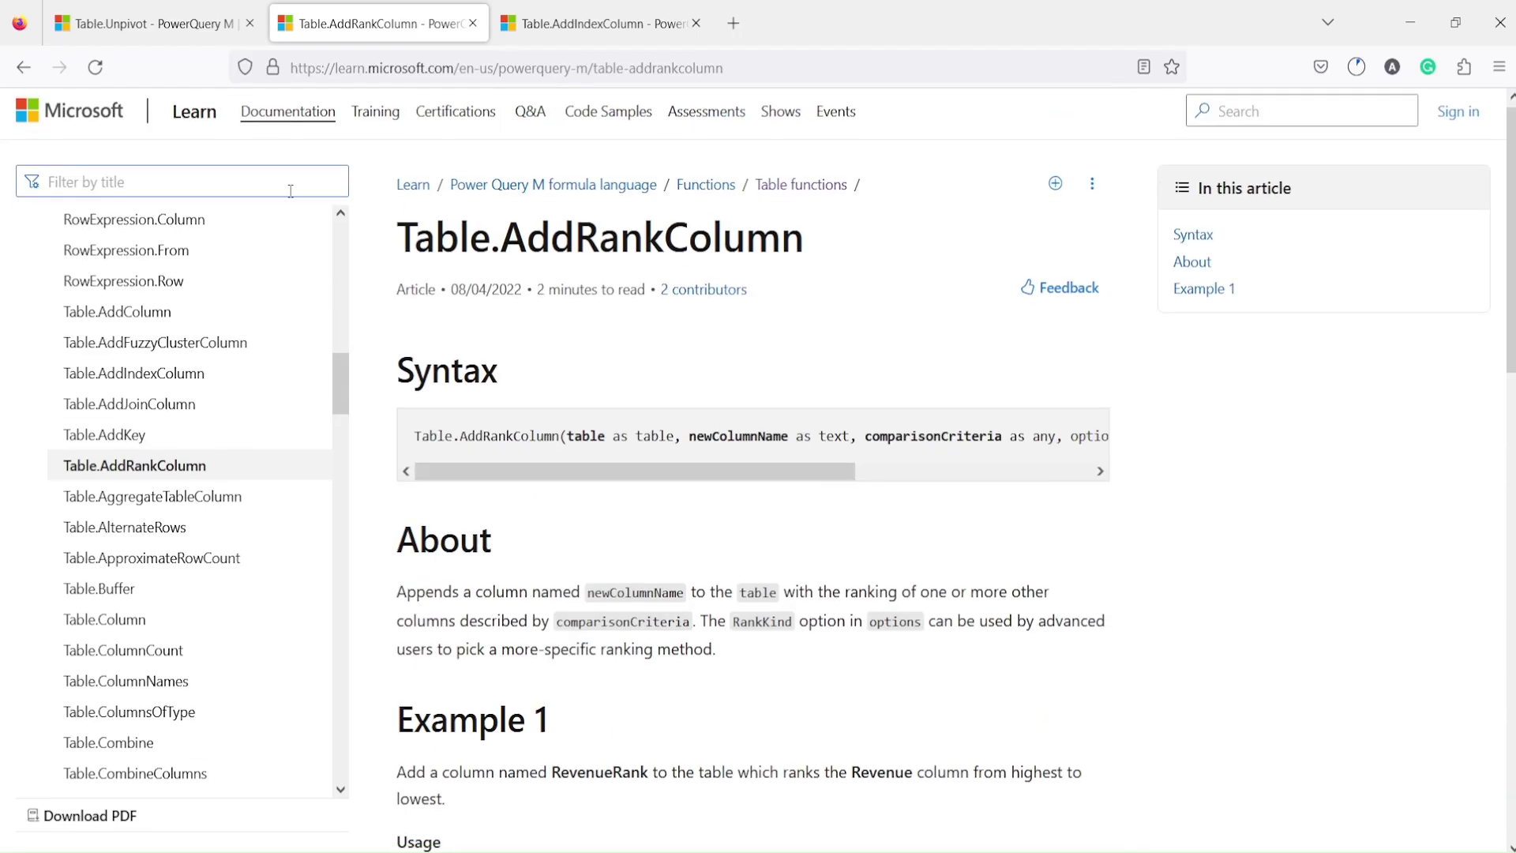
left_click_drag(415, 245, 798, 249)
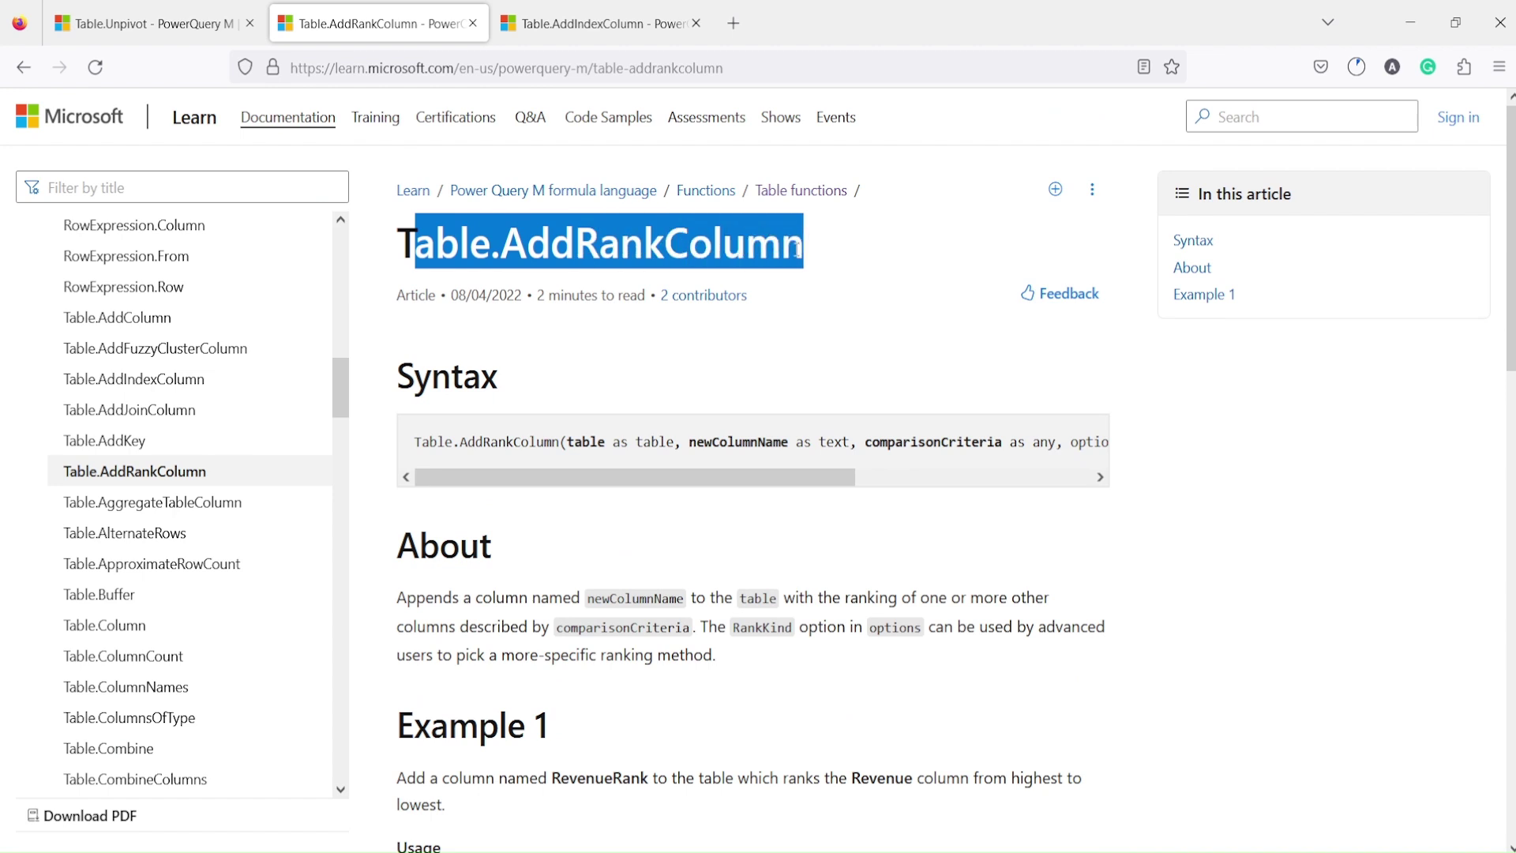
left_click(561, 30)
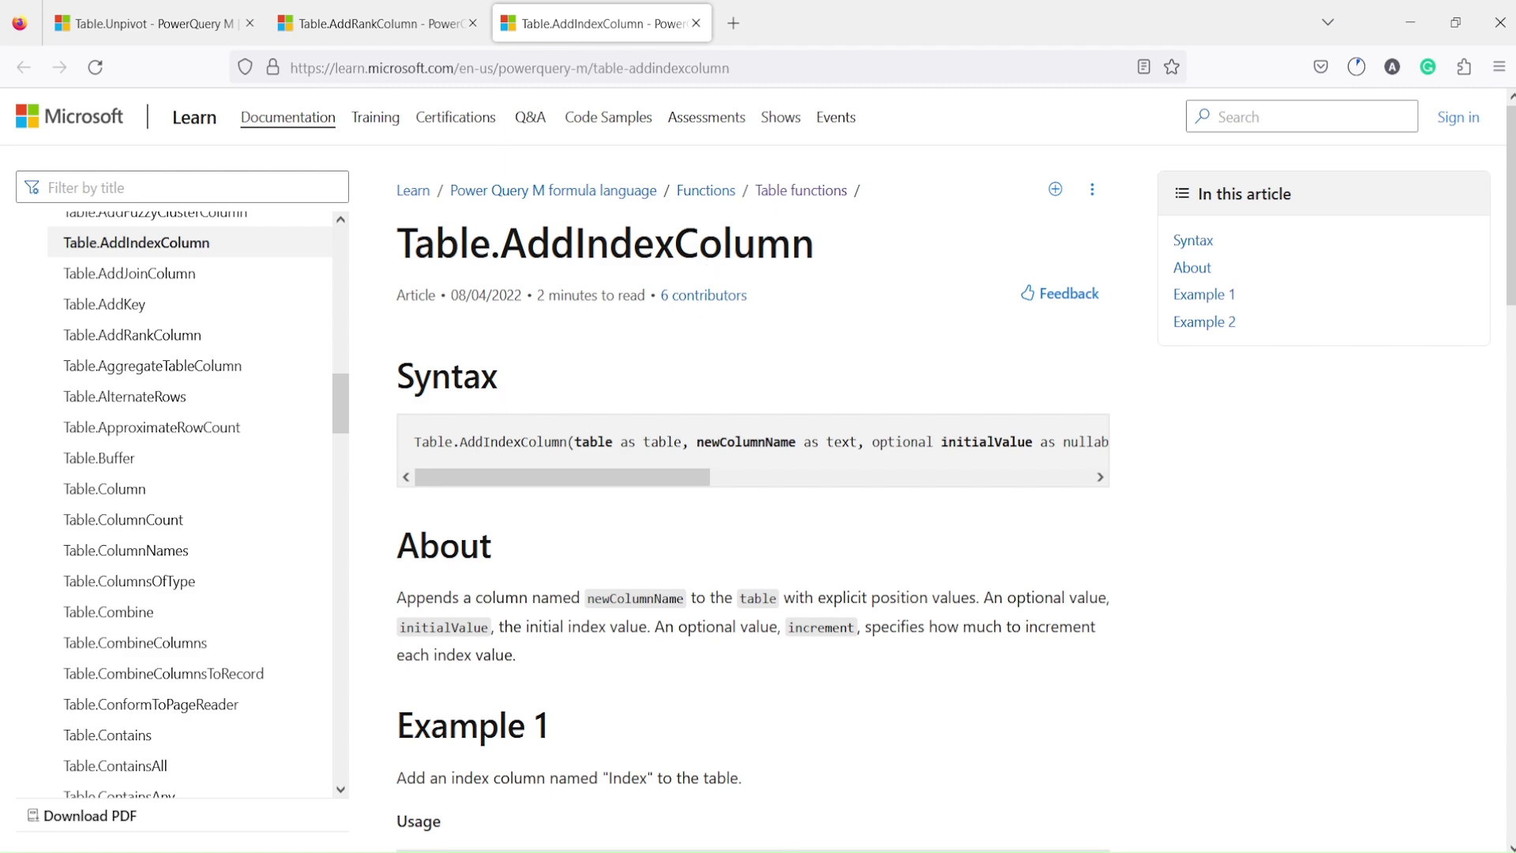
left_click(856, 845)
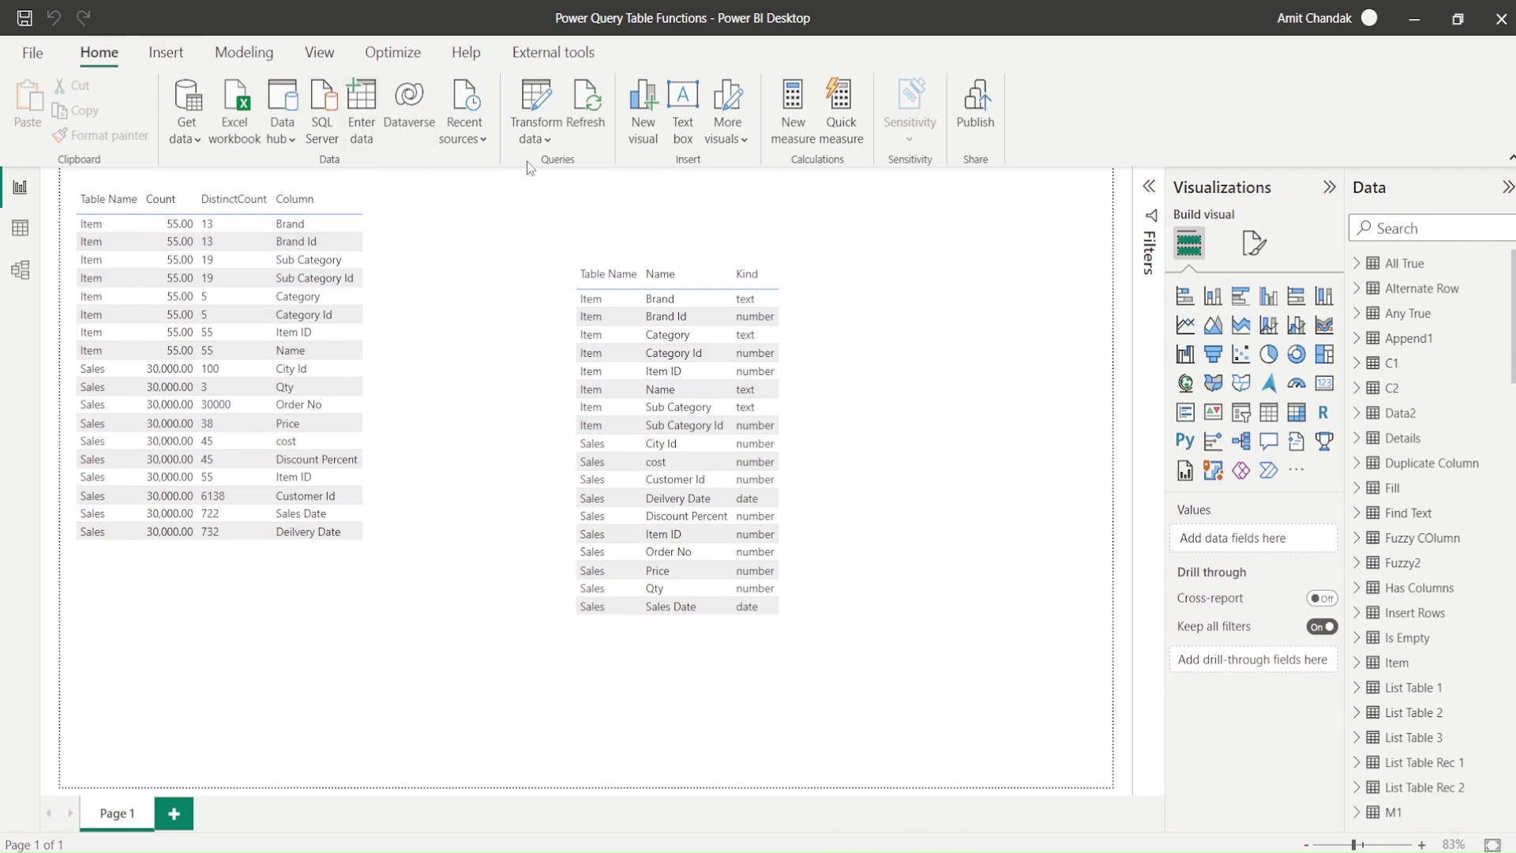
Reopen Power Query Editor through Transform data and select the Pivot query
left_click(534, 142)
left_click(559, 169)
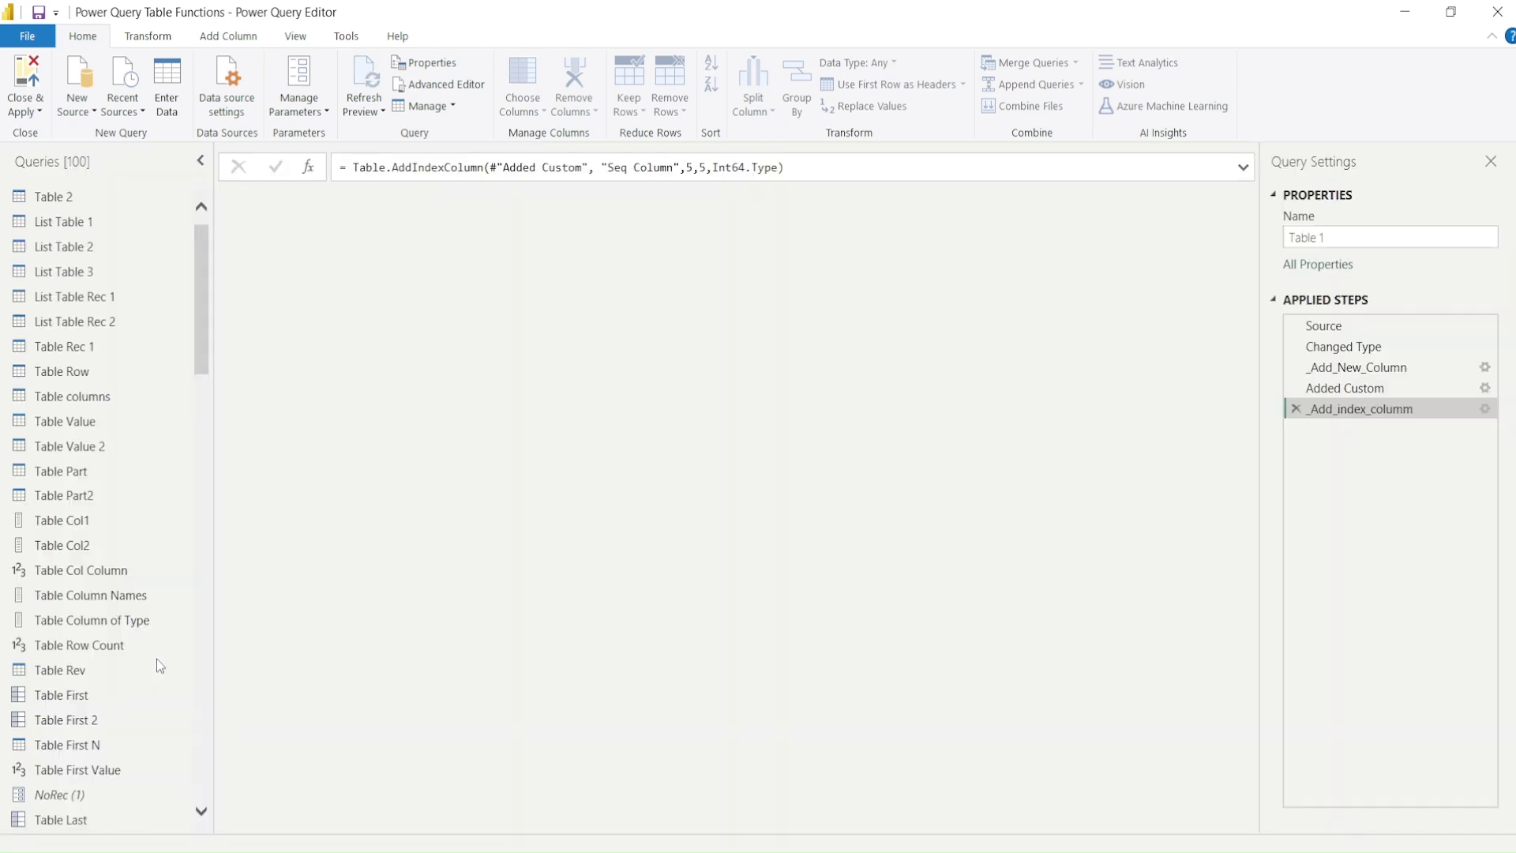
scroll(156, 658, "down", 15)
scroll(156, 659, "down", 3)
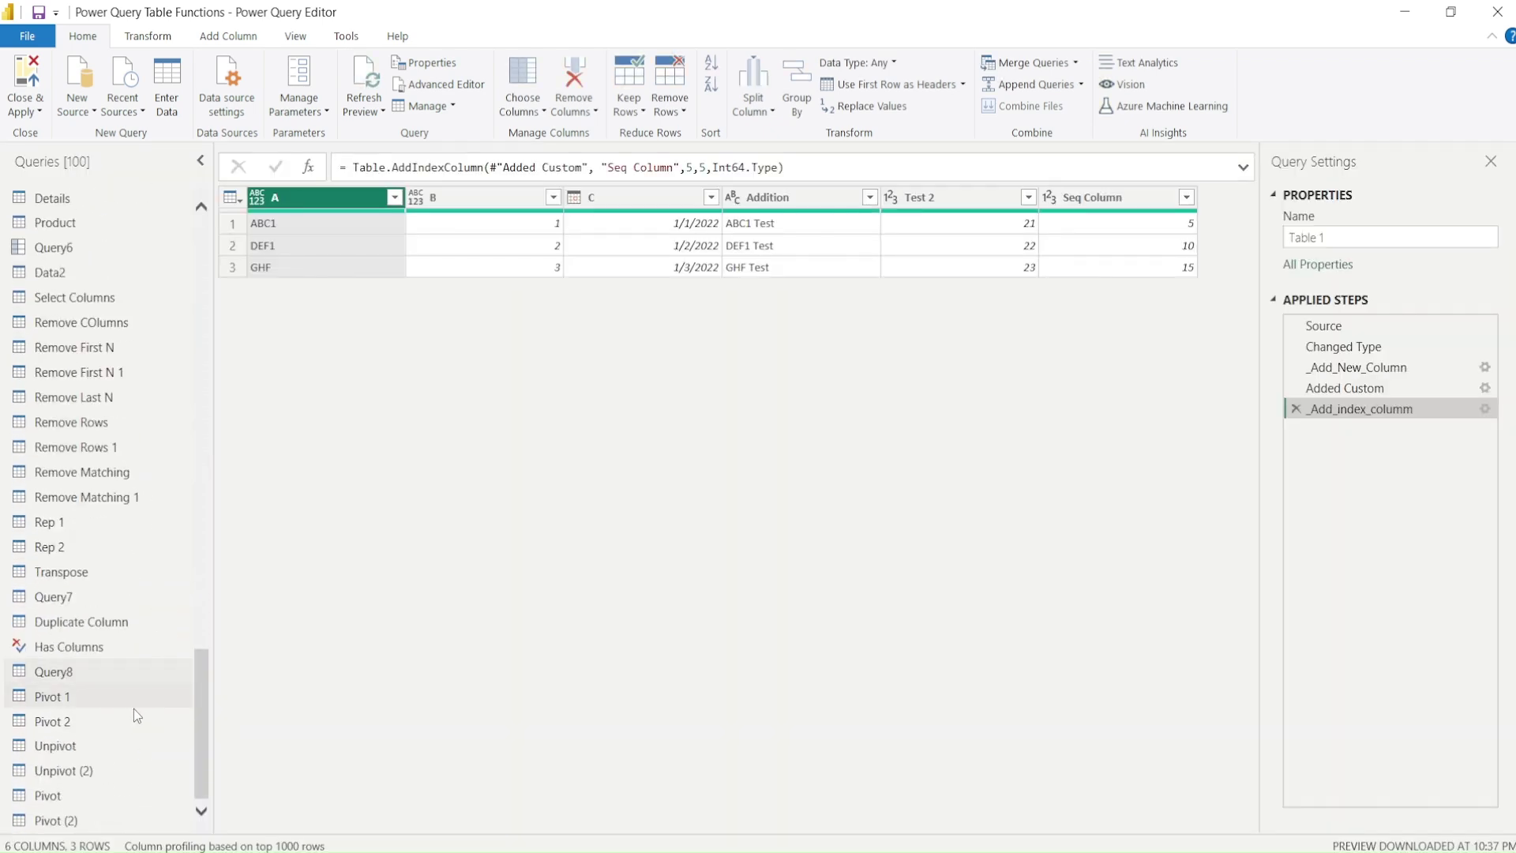
left_click(71, 798)
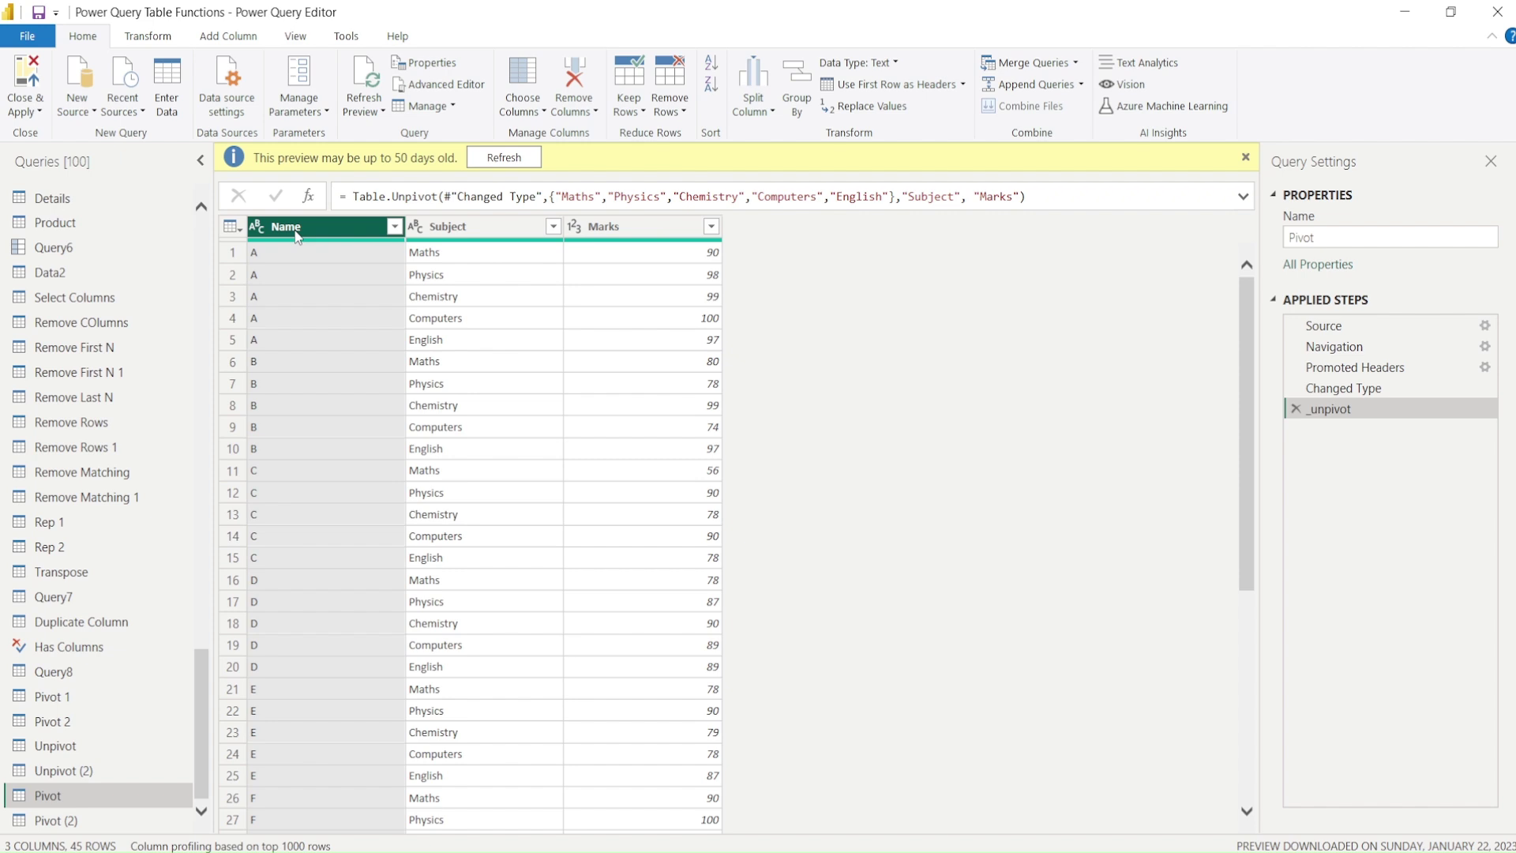
left_click(120, 36)
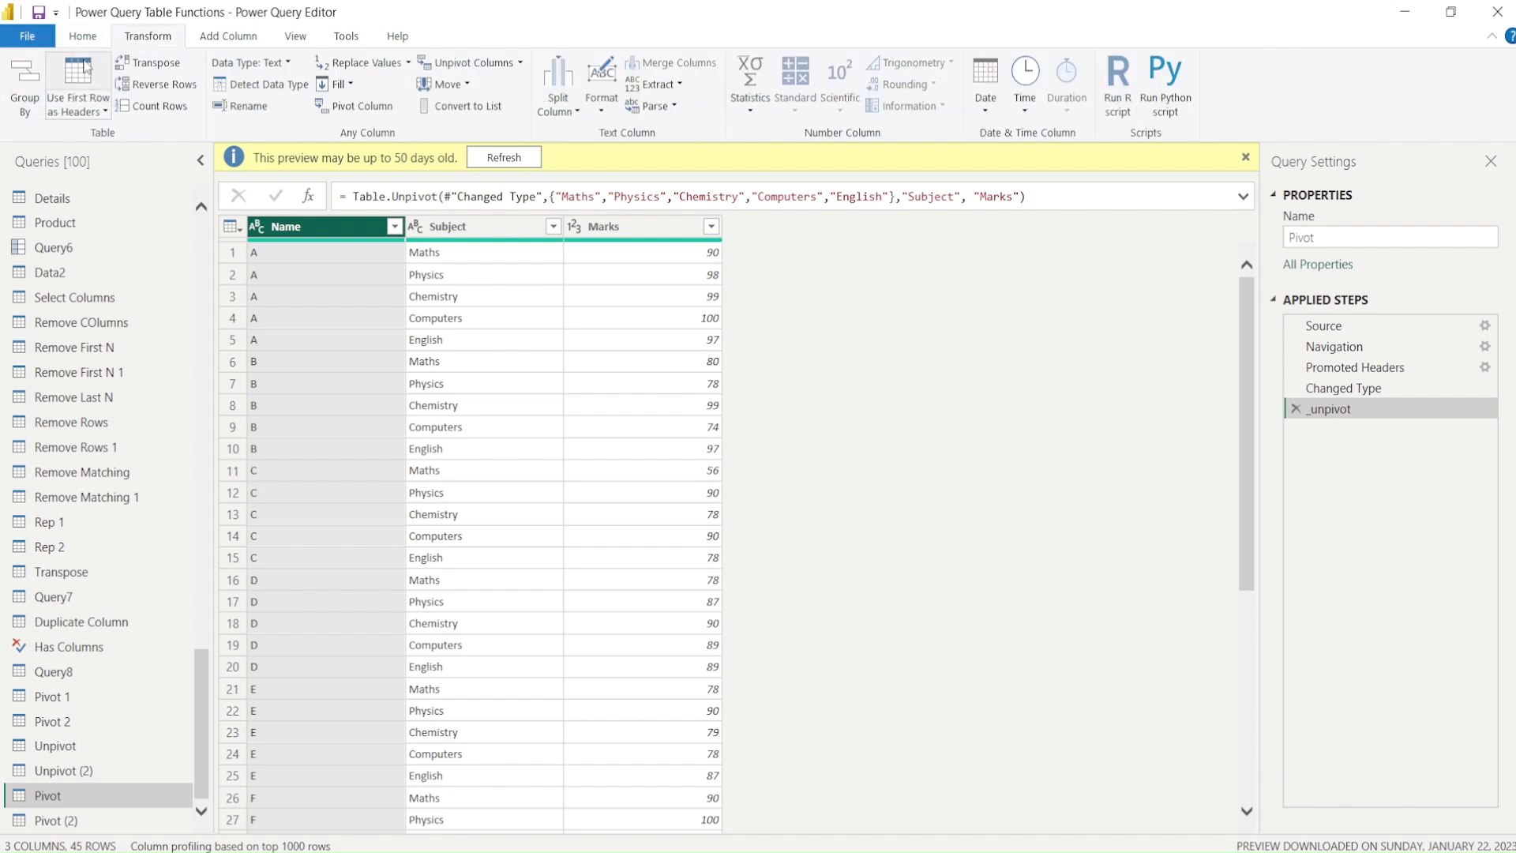
Group Pivot by Name into a new Count column using the All Rows operation
left_click(28, 102)
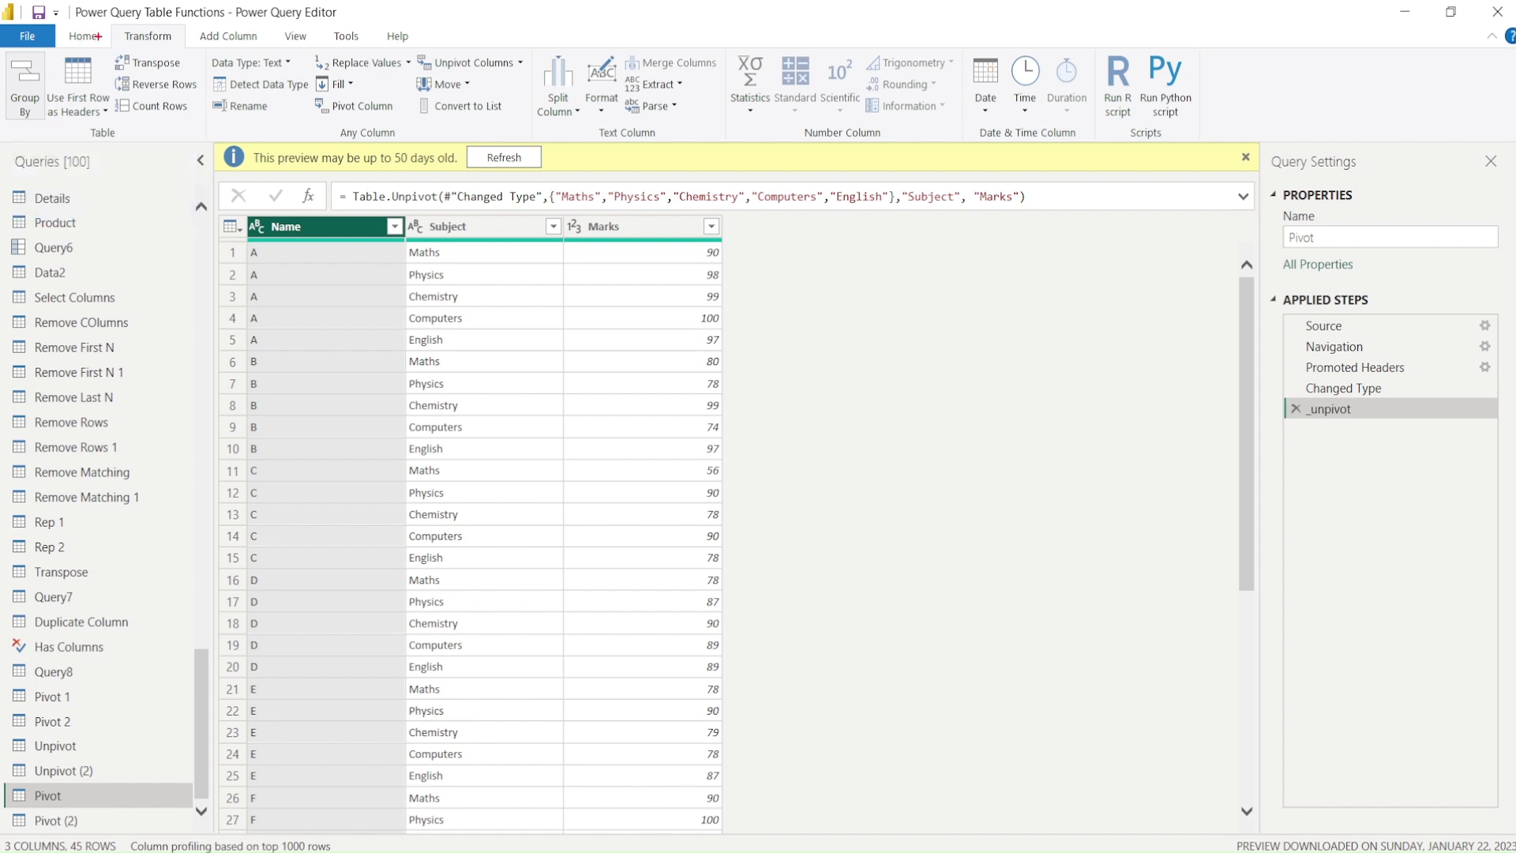
left_click_drag(113, 26, 189, 50)
left_click_drag(2, 56, 59, 136)
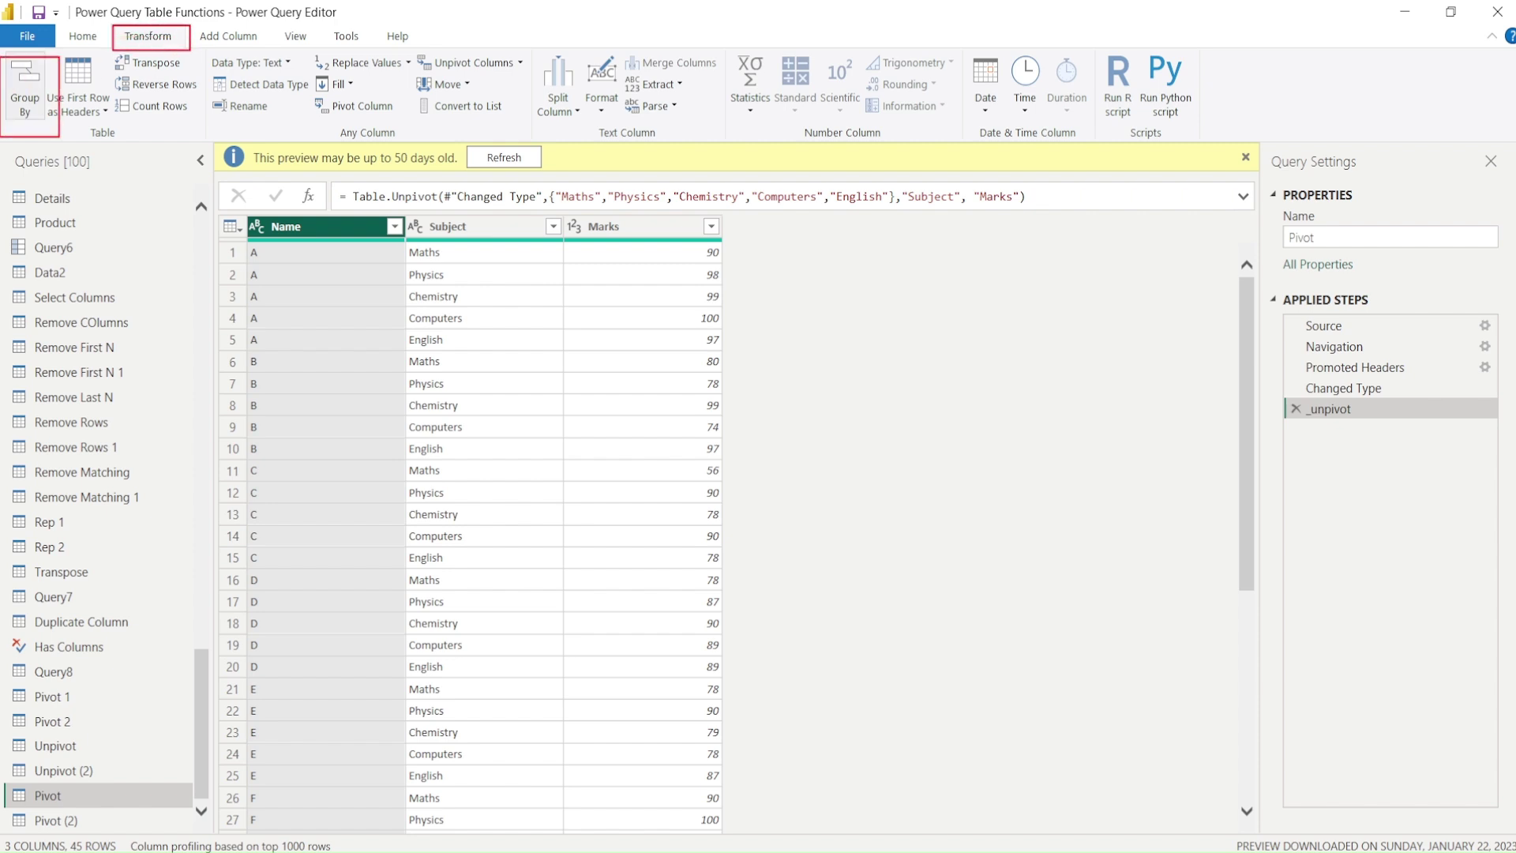
left_click_drag(243, 214, 397, 260)
key("Escape")
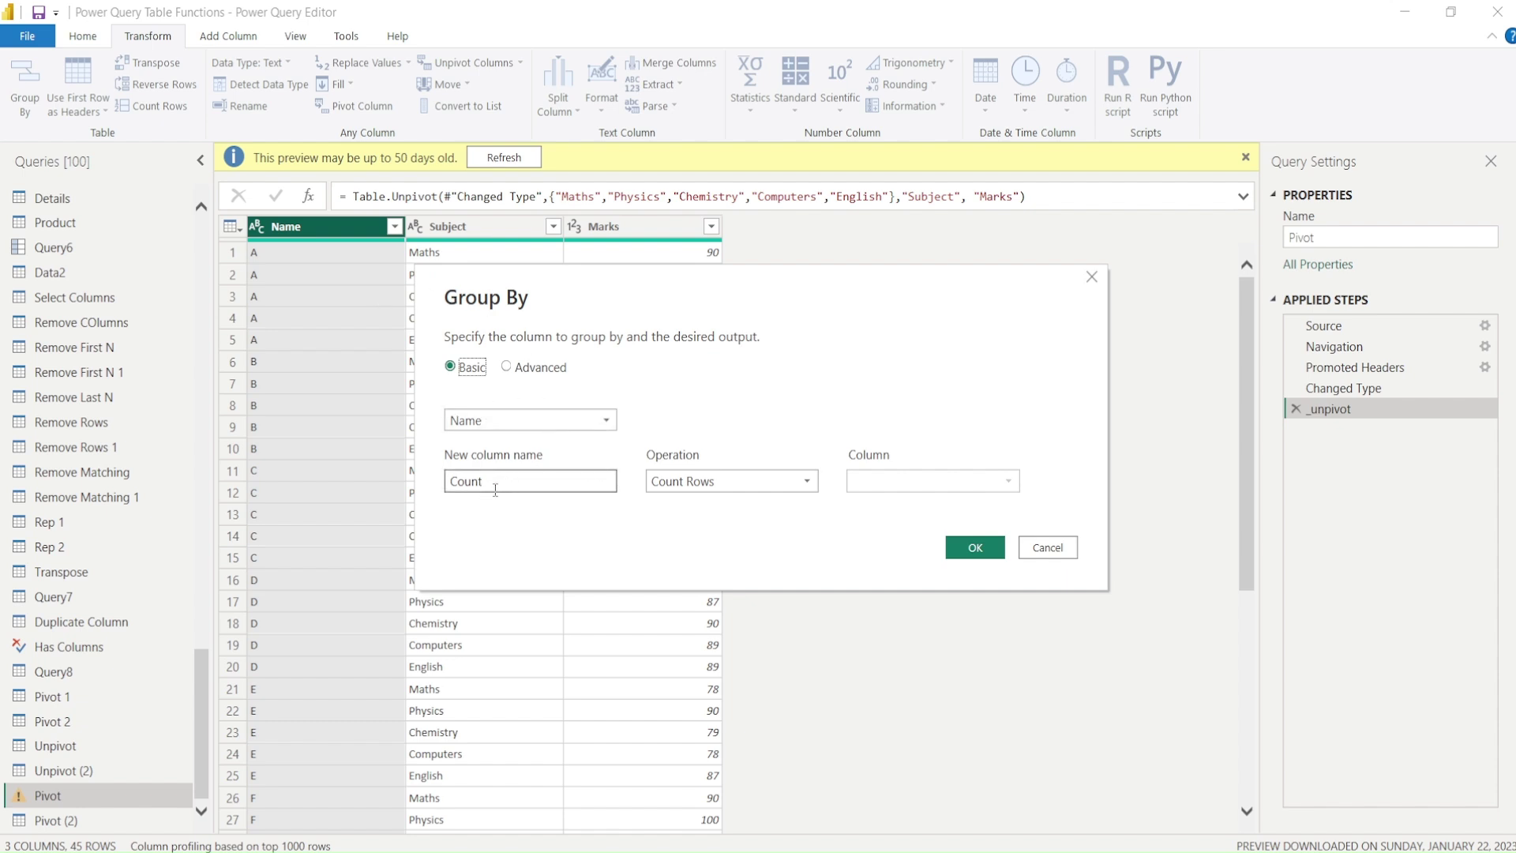
left_click(679, 484)
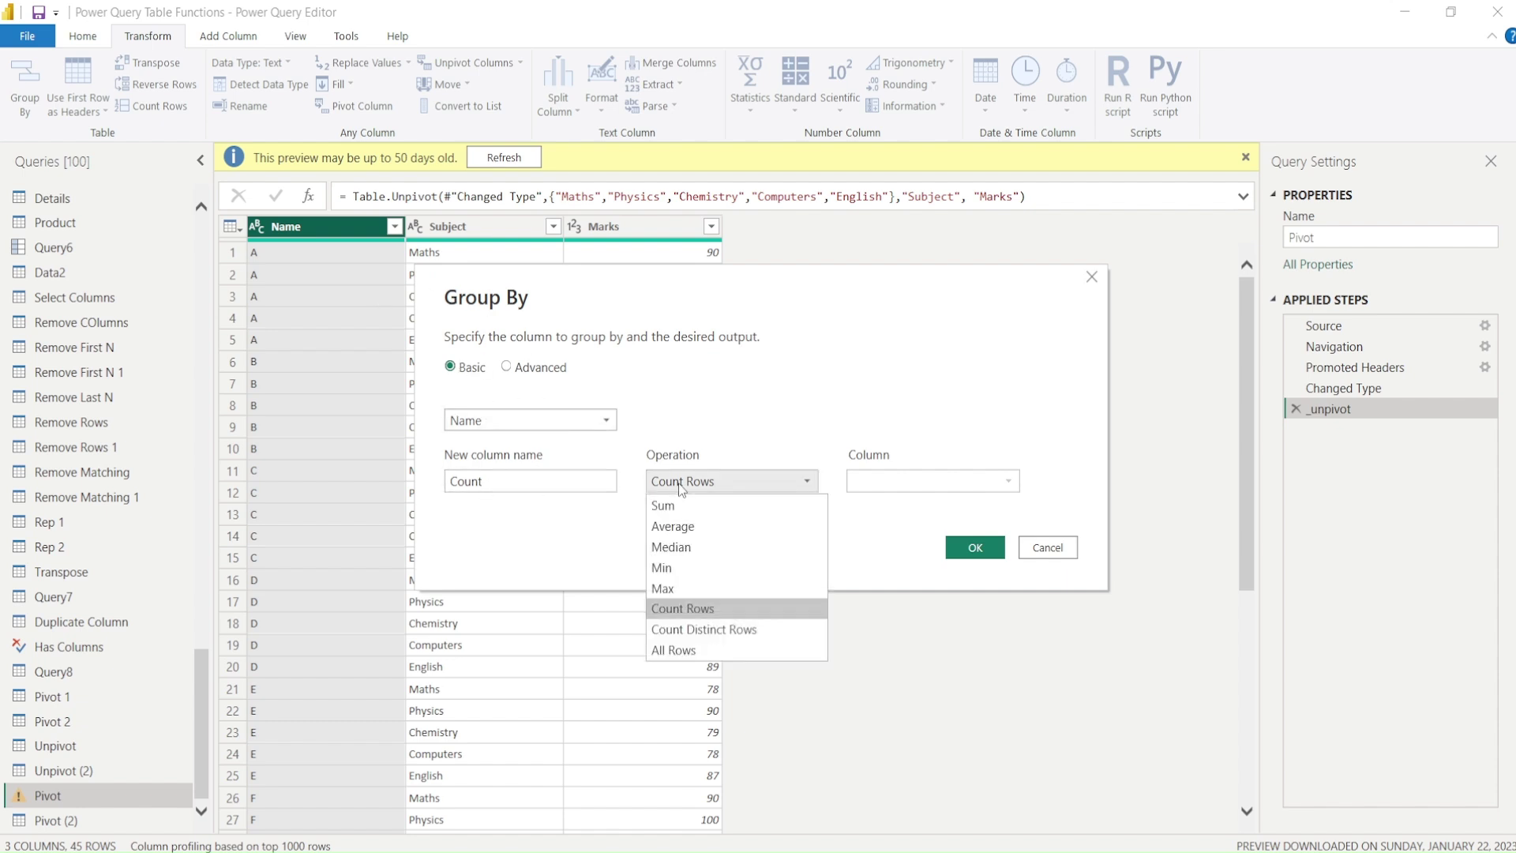
left_click(684, 651)
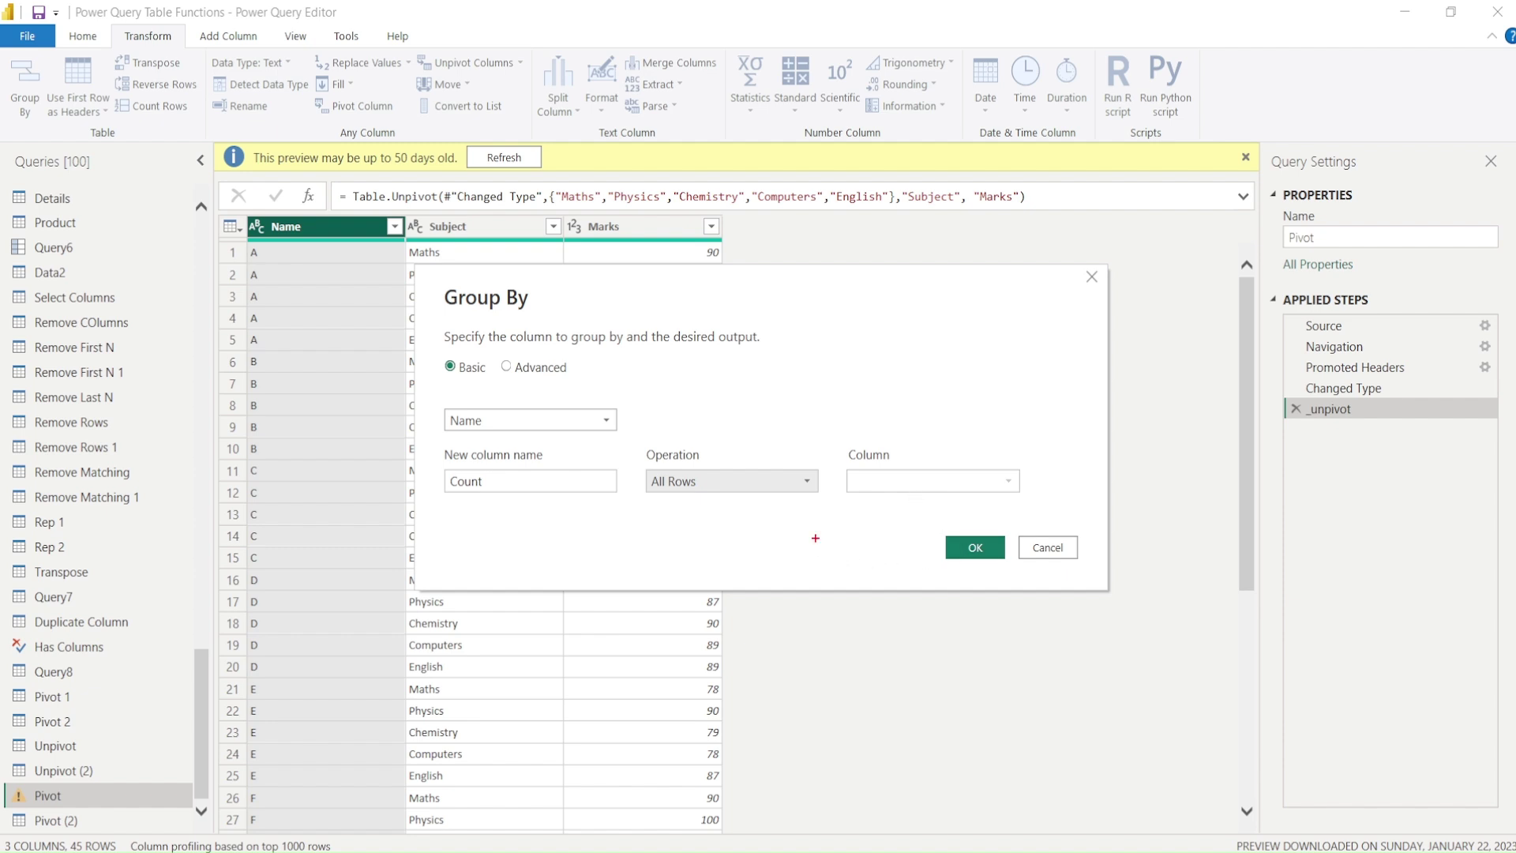
left_click_drag(627, 446, 804, 516)
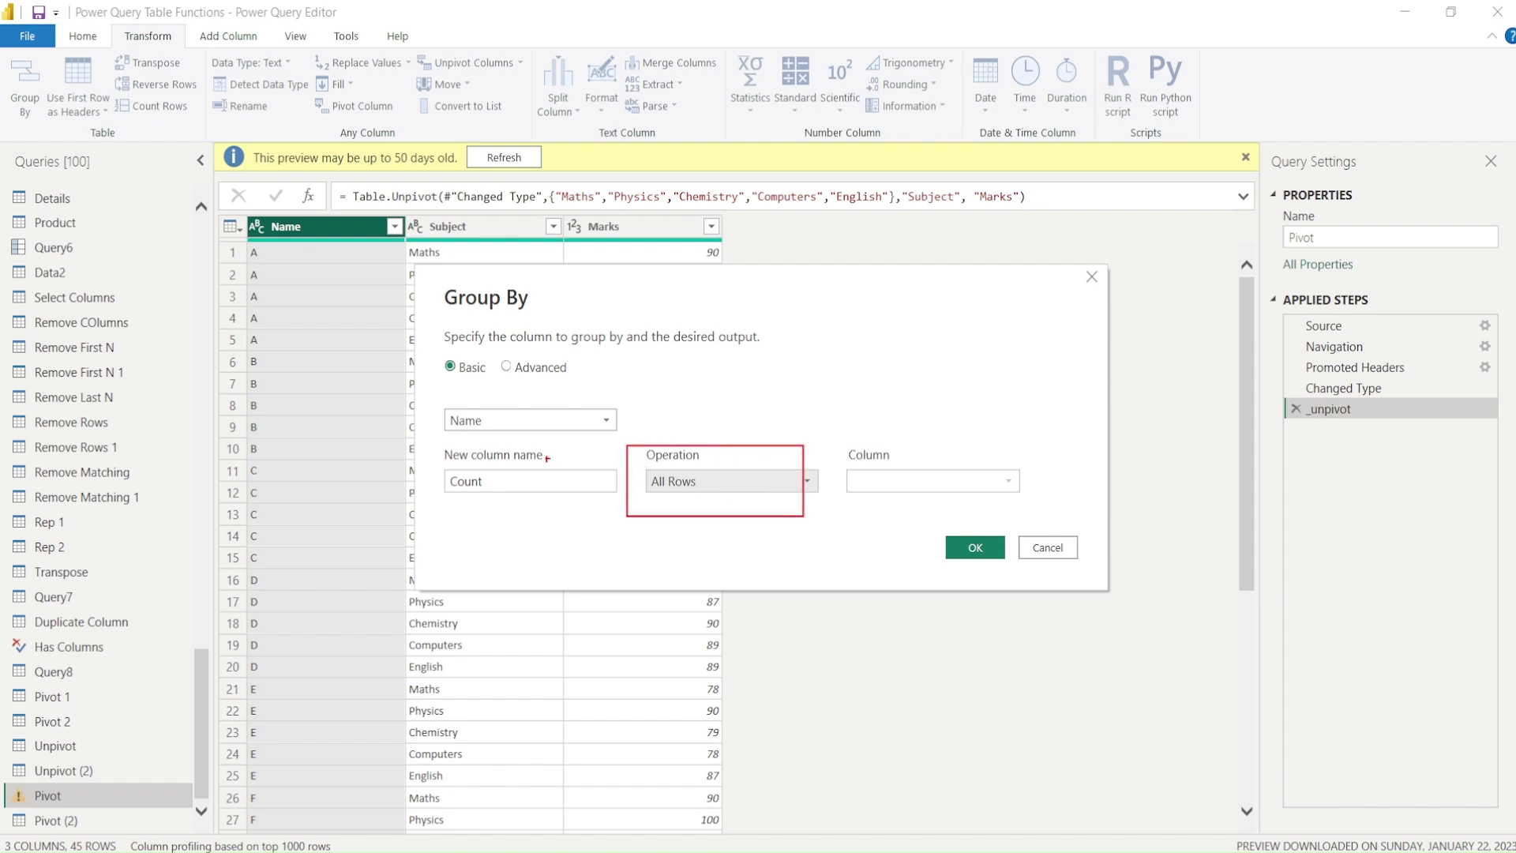
left_click_drag(426, 391, 647, 447)
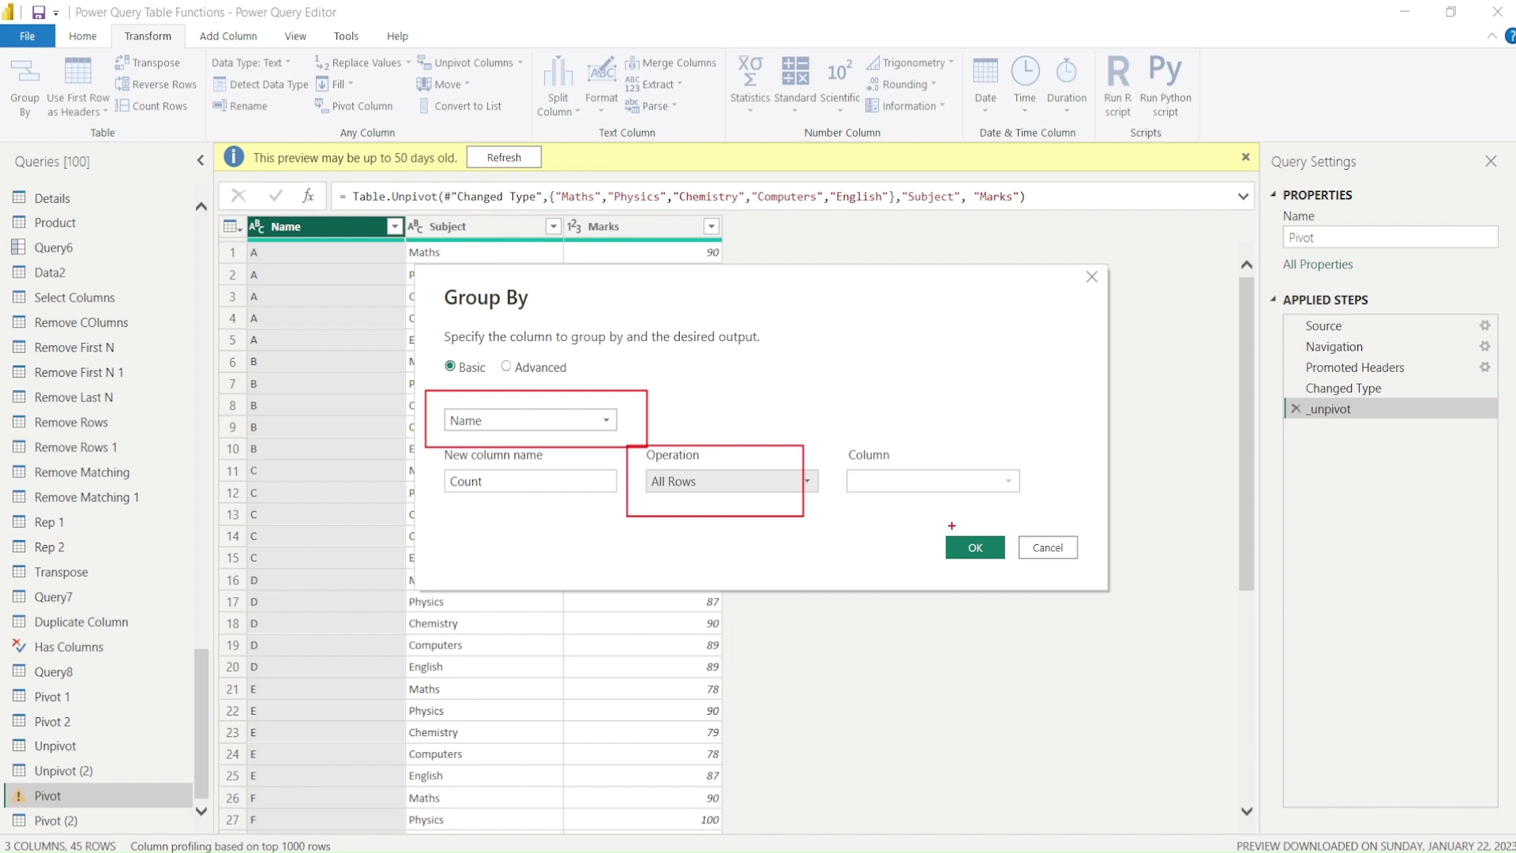
left_click_drag(933, 525, 1011, 569)
key("Escape")
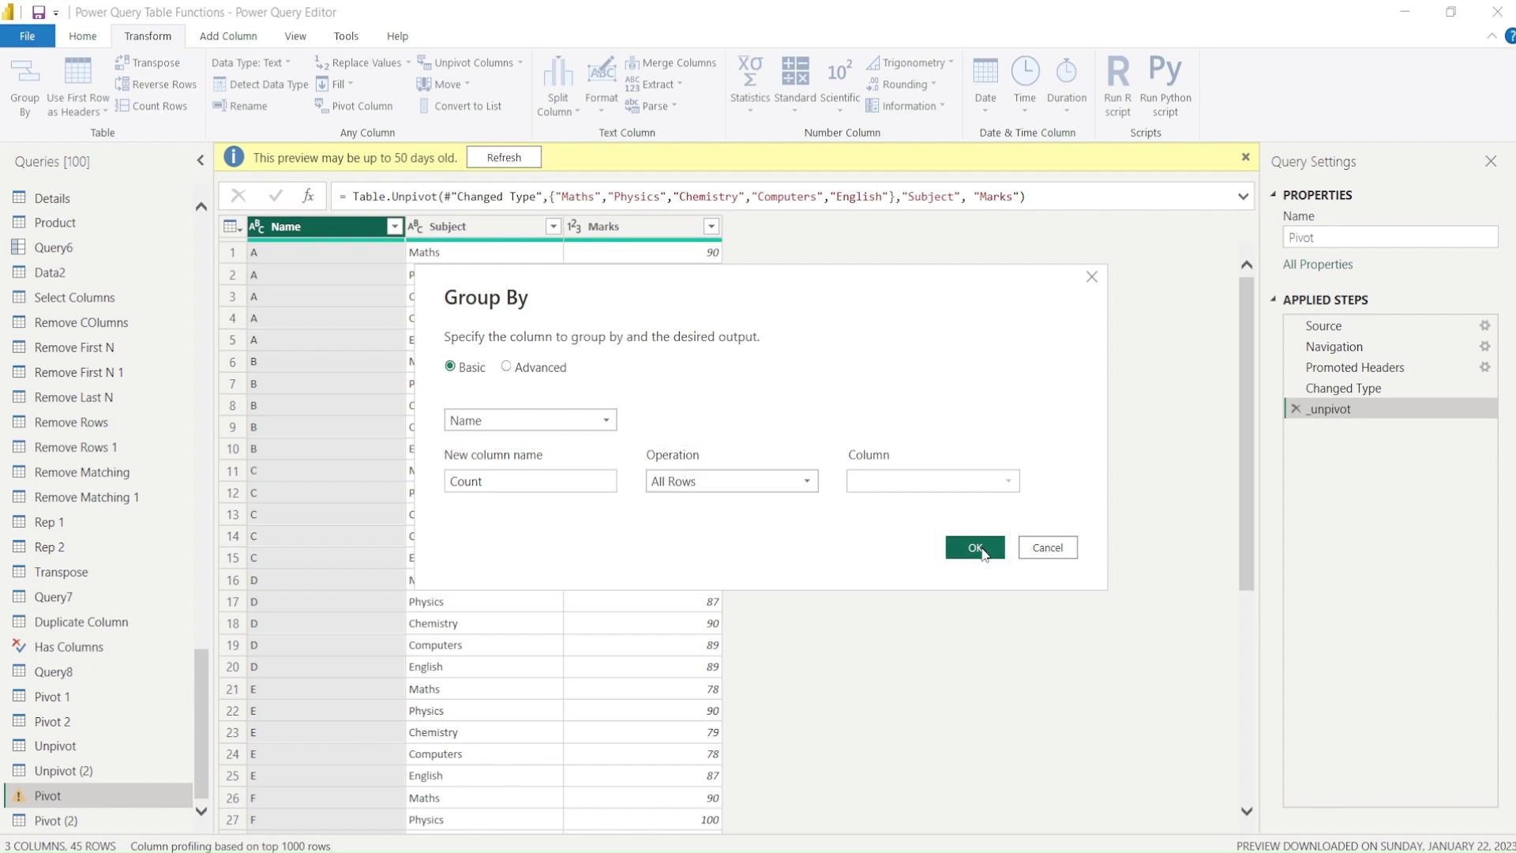
left_click(980, 550)
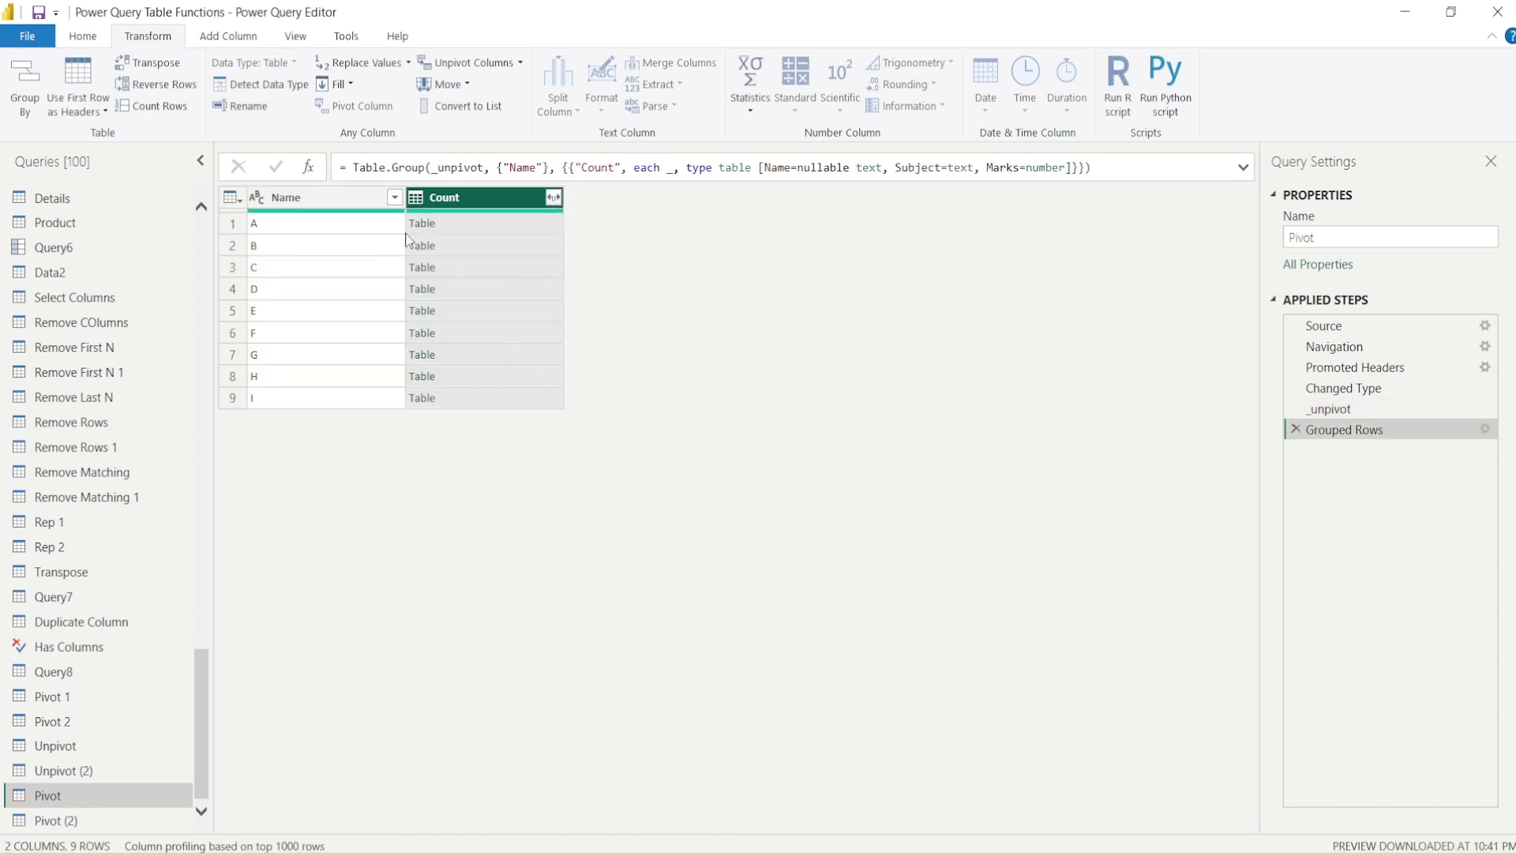
Preview name A's nested Count table, then start a new custom column from Add Column
left_click(480, 218)
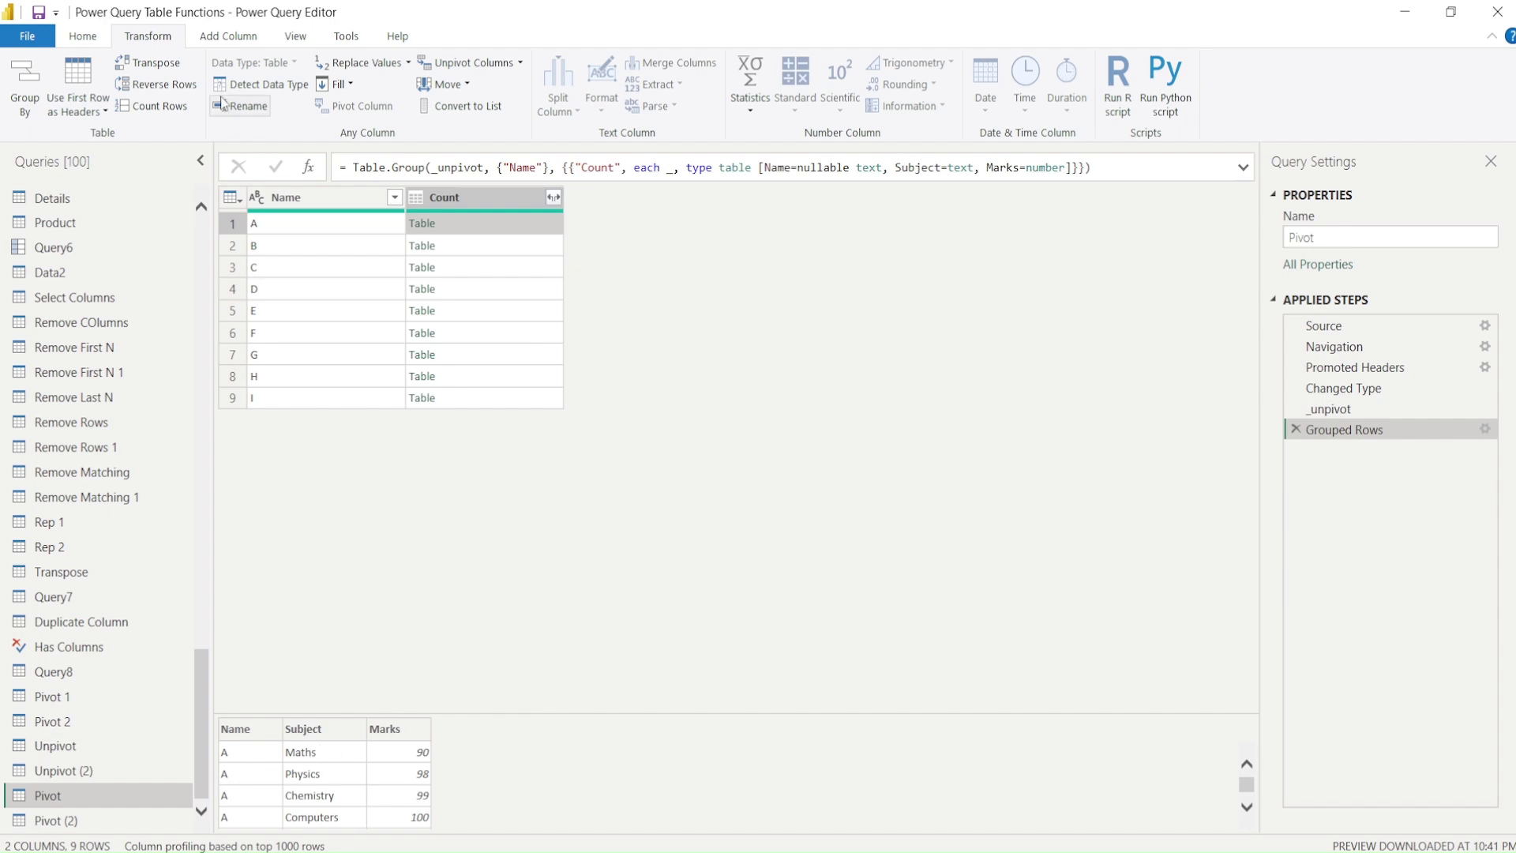
left_click(221, 38)
left_click(90, 87)
Name the column Index and begin the formula Table.AddIndexColumn([Count], "Sub Index",
double_click(453, 326)
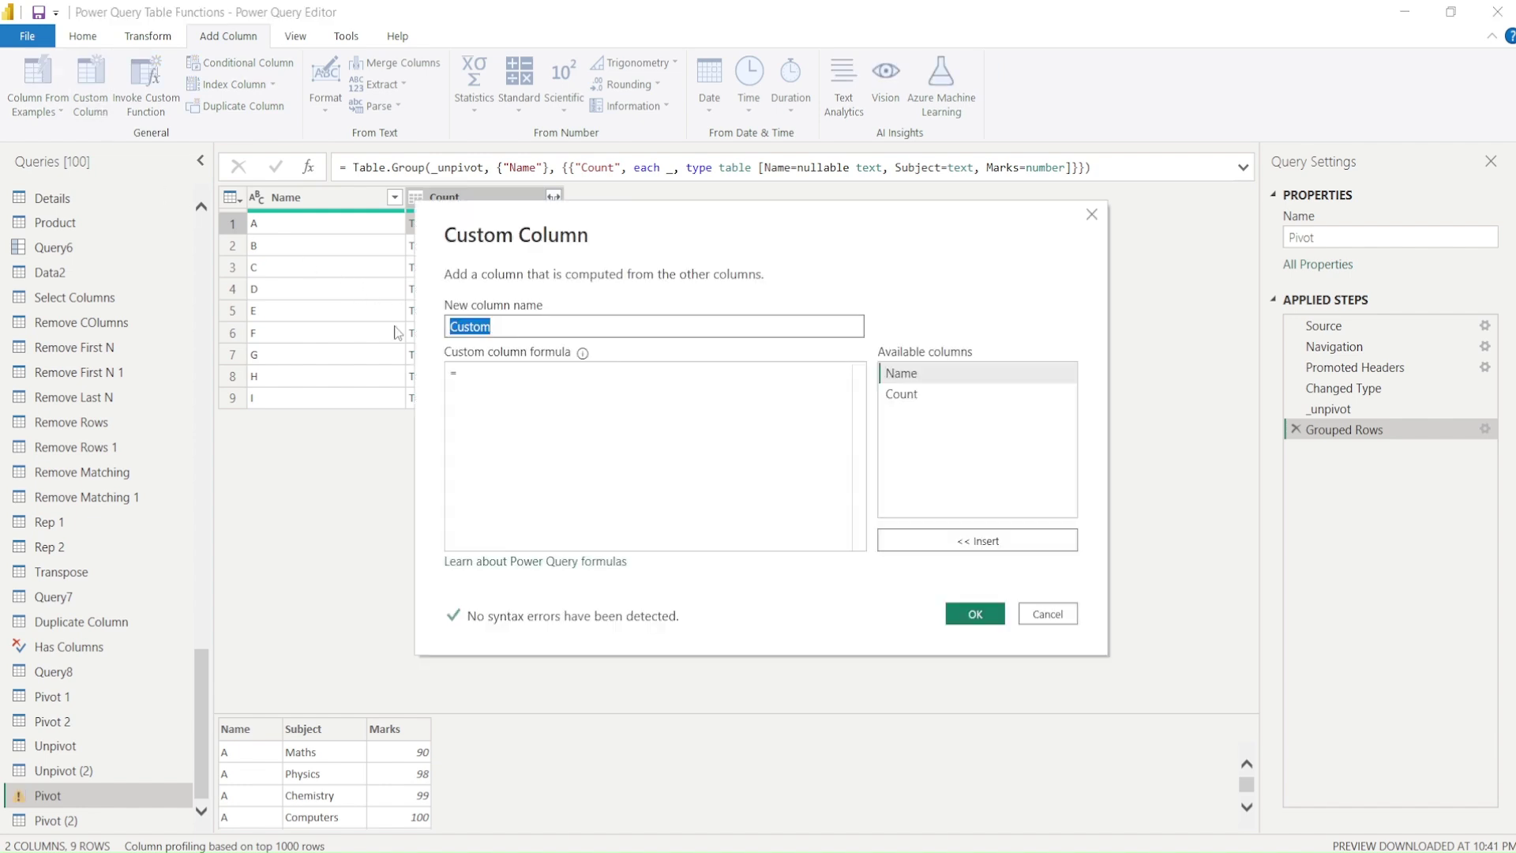
type("Index")
left_click(521, 377)
type("Table.Add")
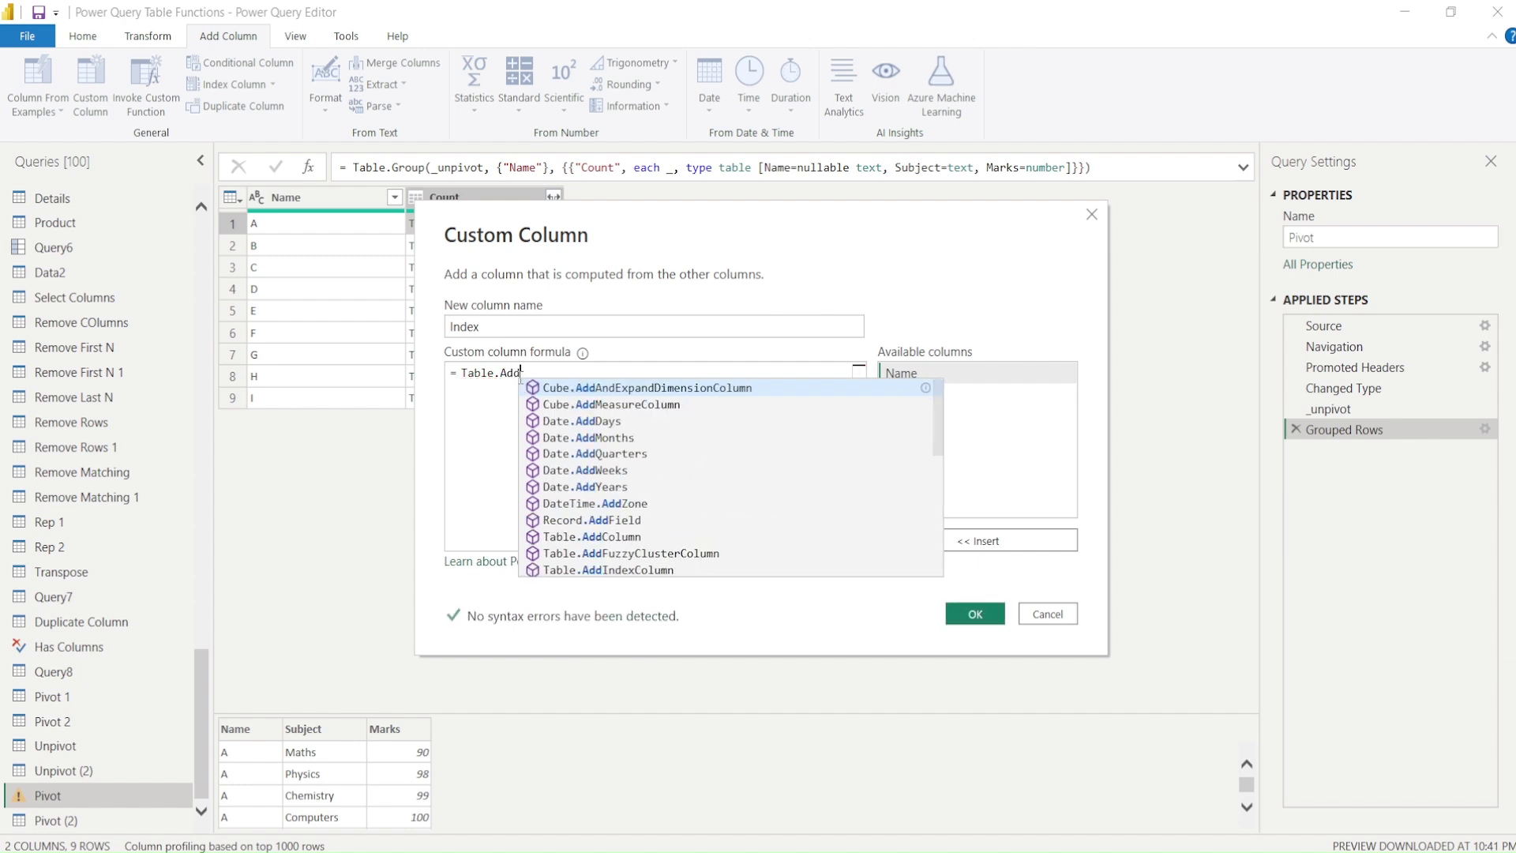
type("I")
key("Tab")
type("(")
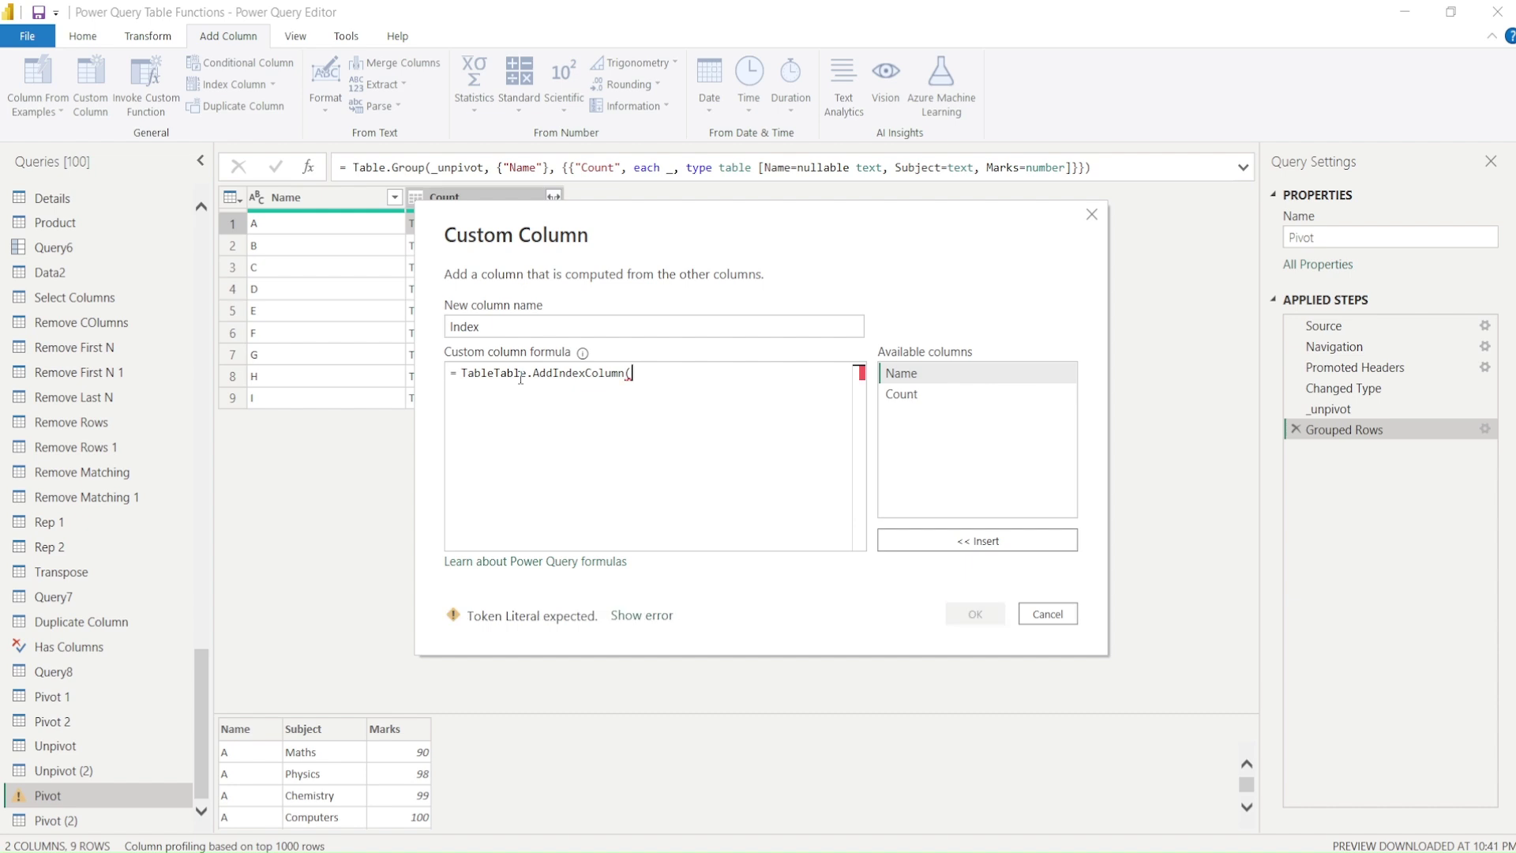
double_click(880, 399)
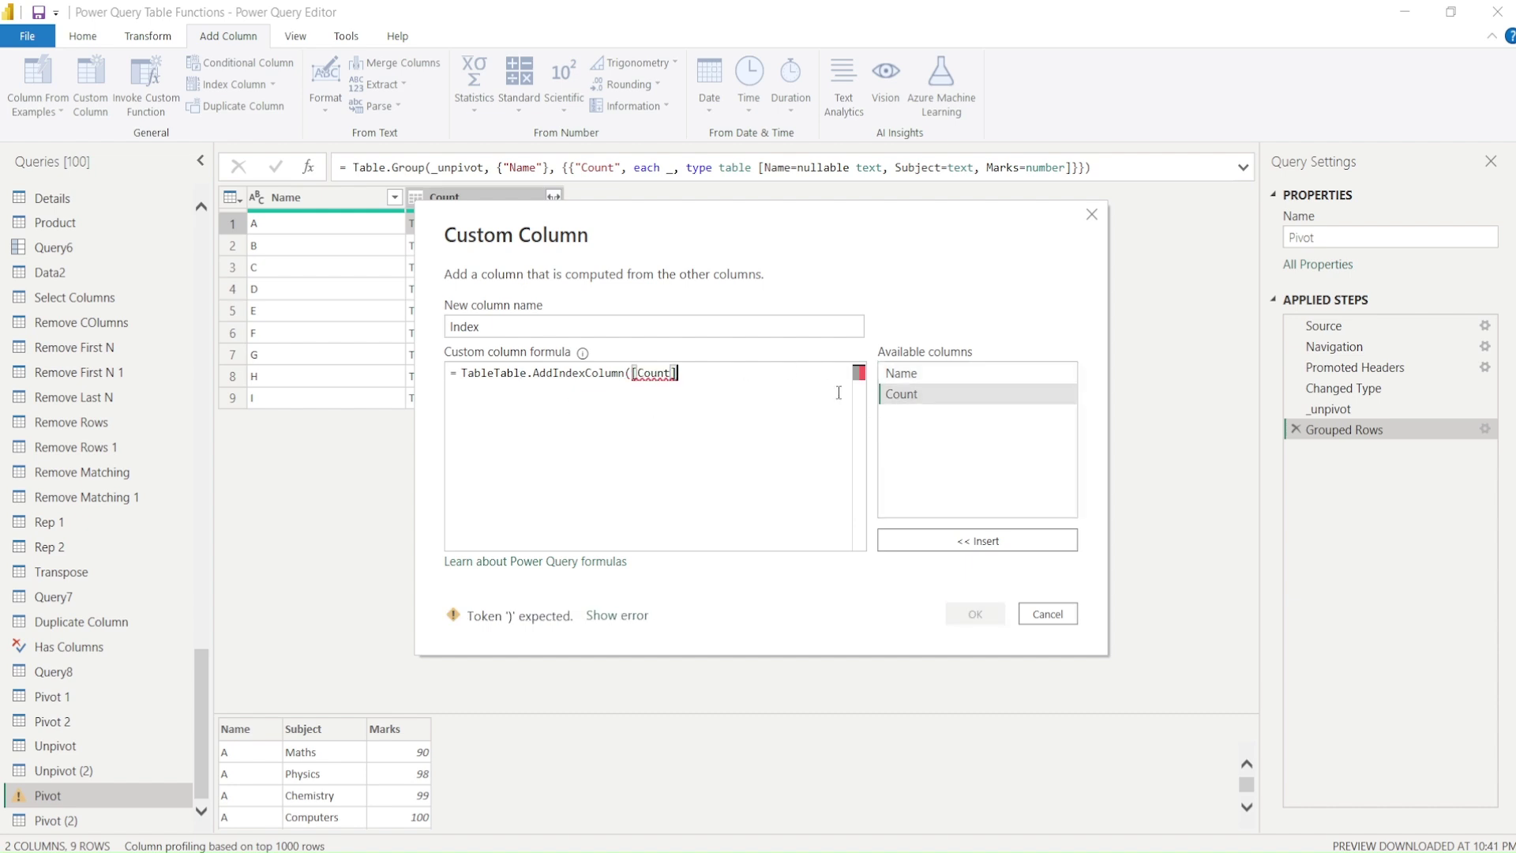
type(",")
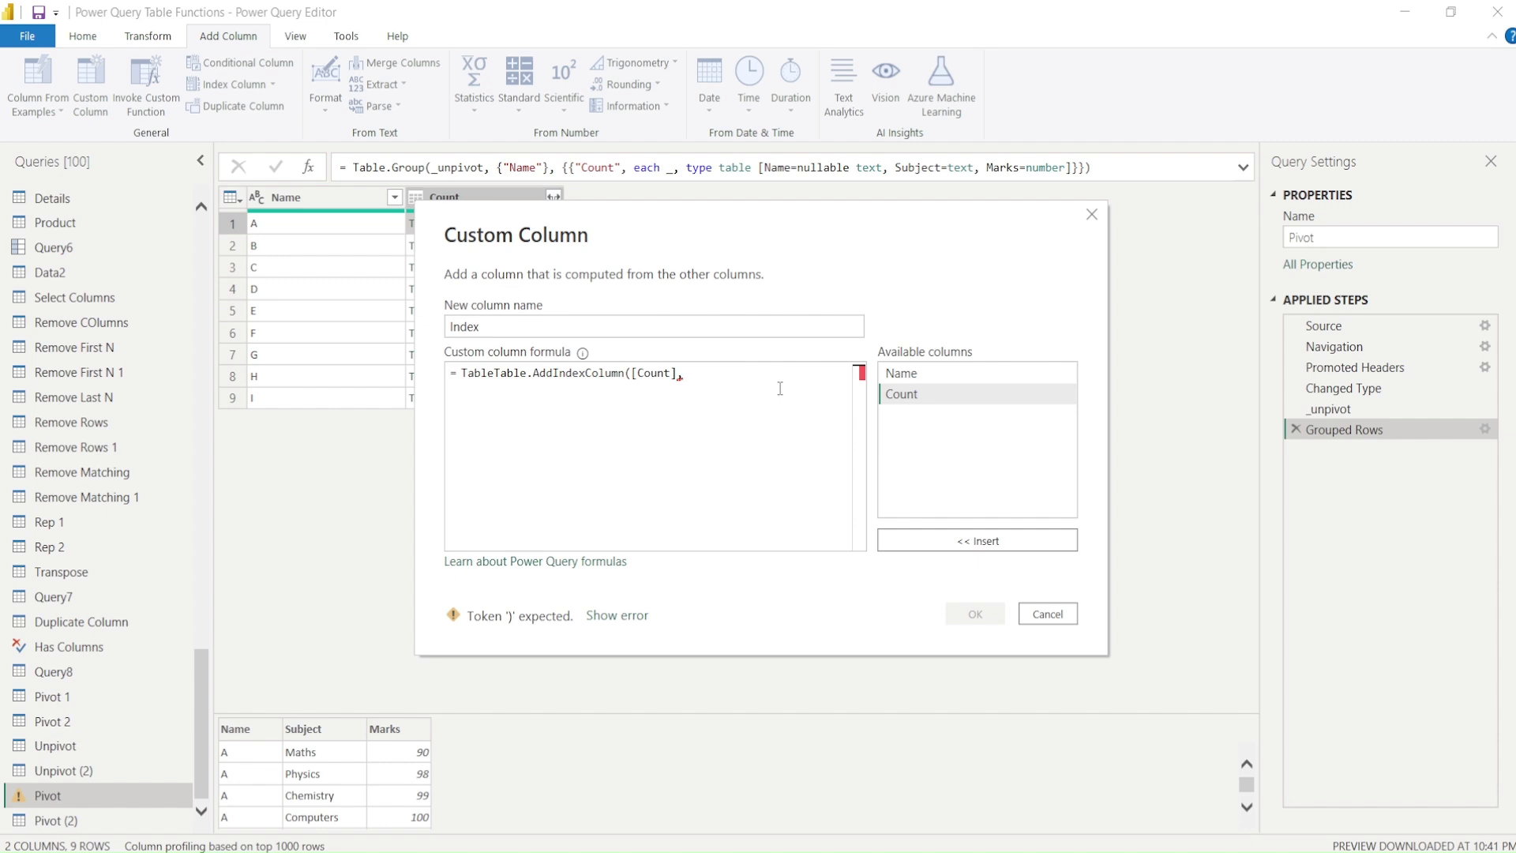
type(" \"Sub Index\",")
Remove the duplicated Table prefix and finish the arguments with 1,1,Int64.Type)
left_click_drag(494, 378, 461, 378)
key("BackSpace")
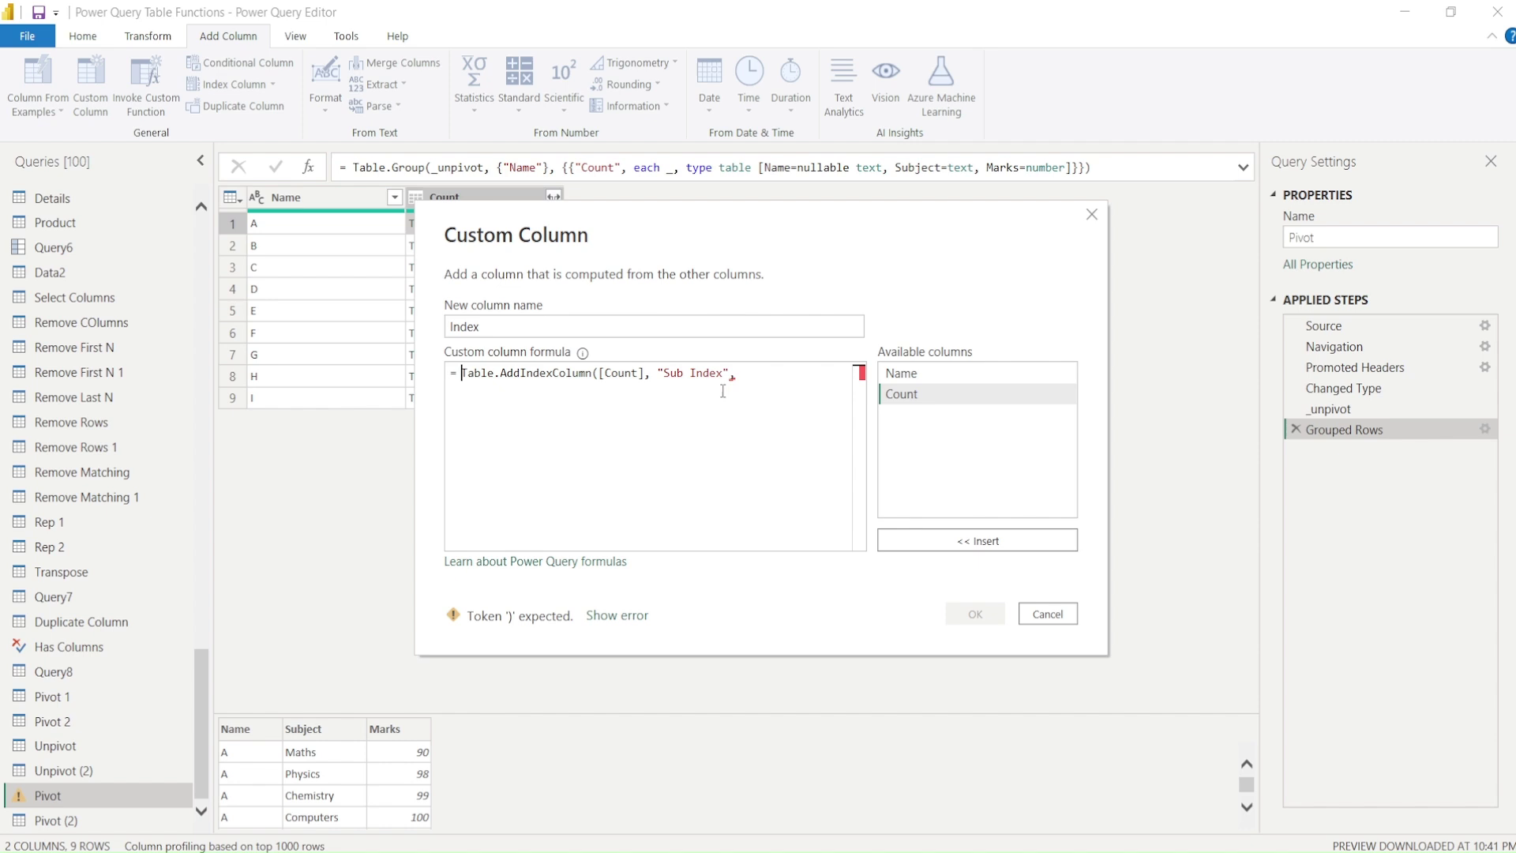
left_click(749, 385)
type("1,1")
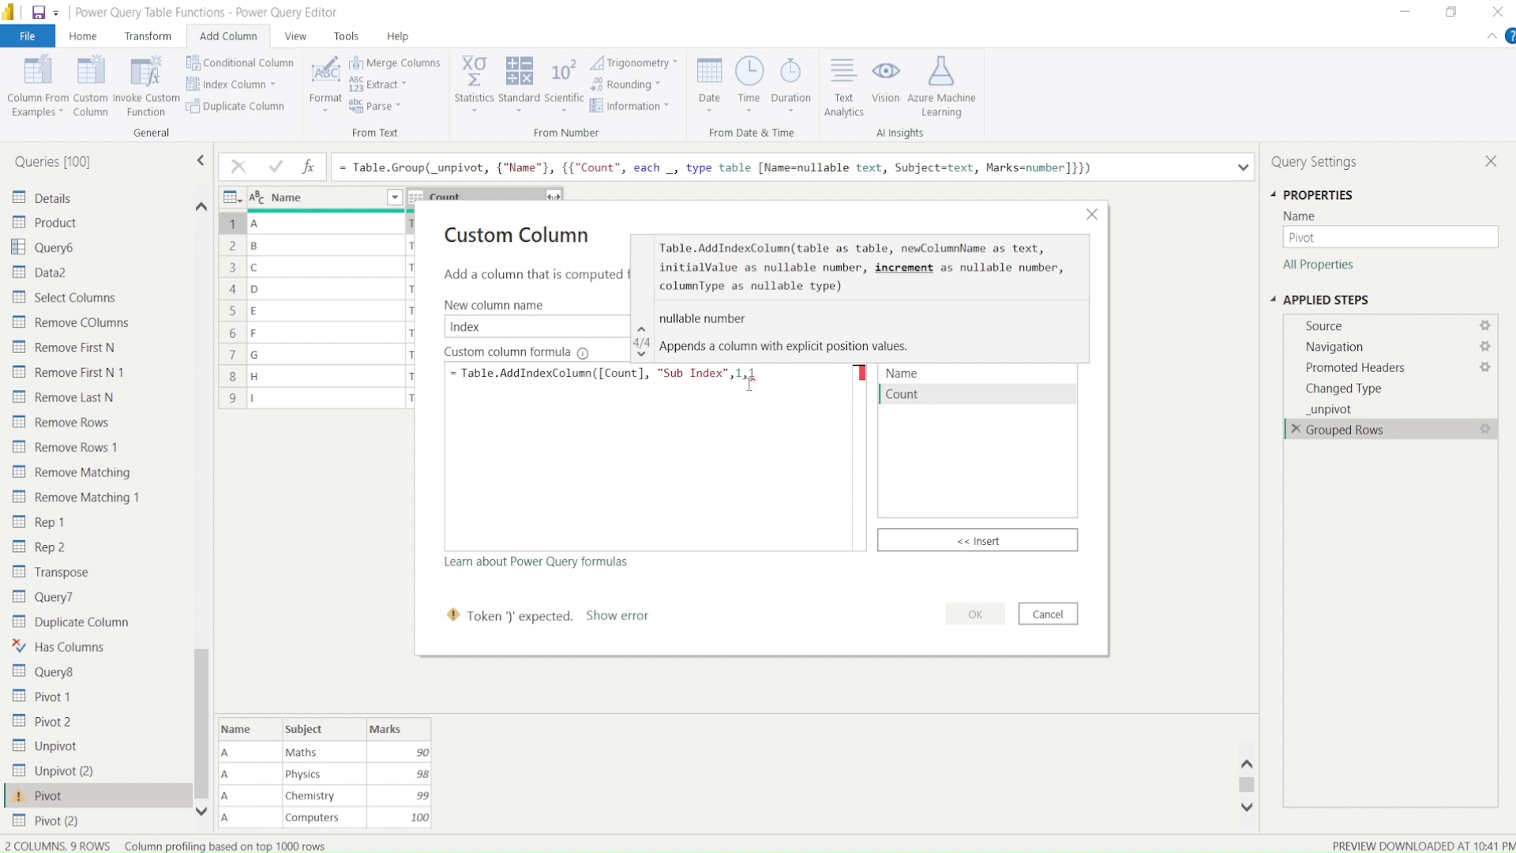
type(",")
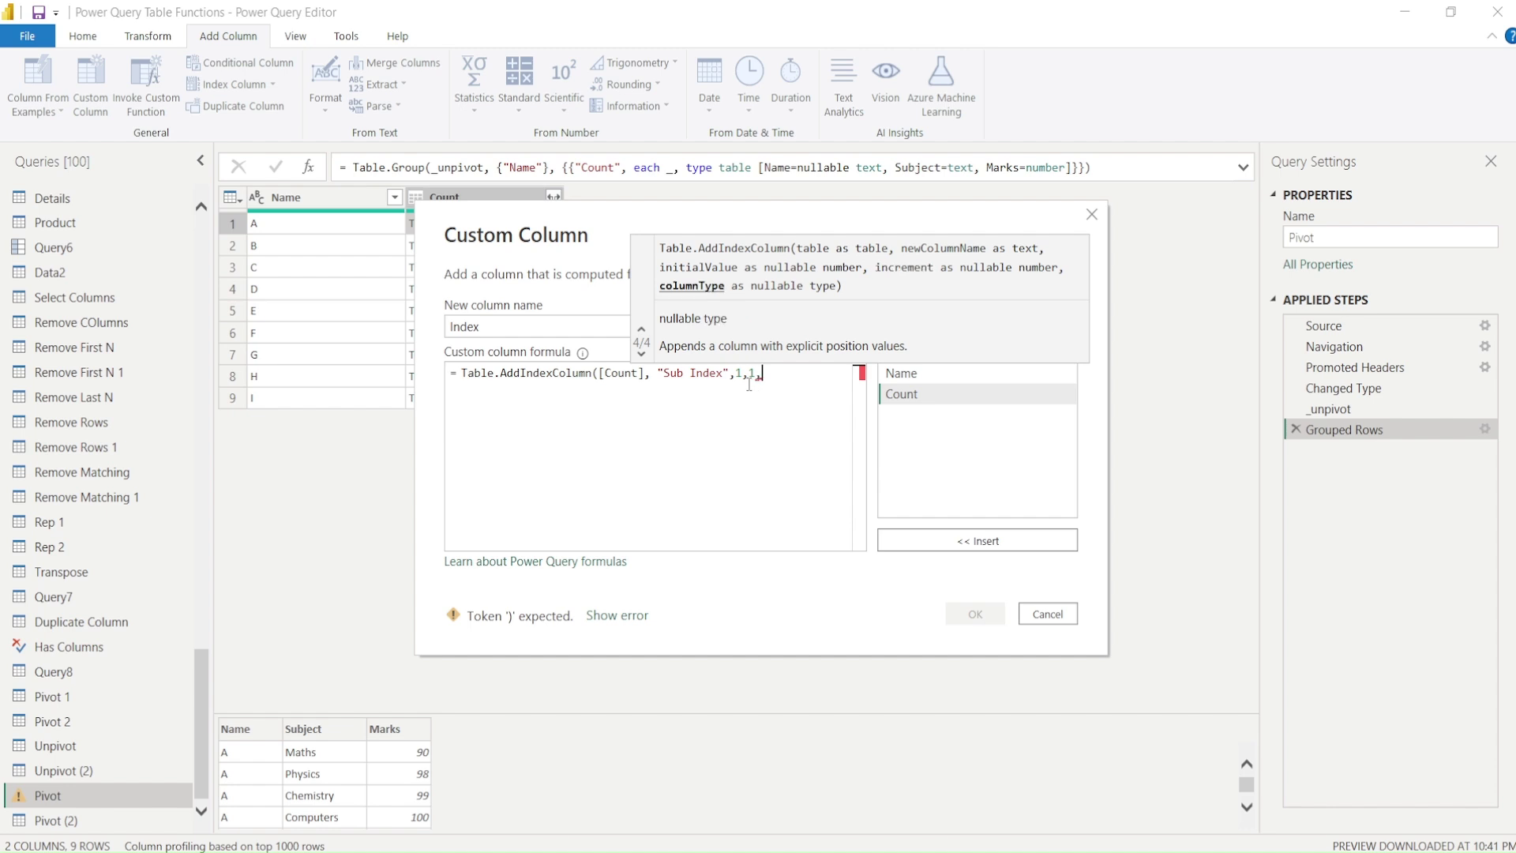
type("int")
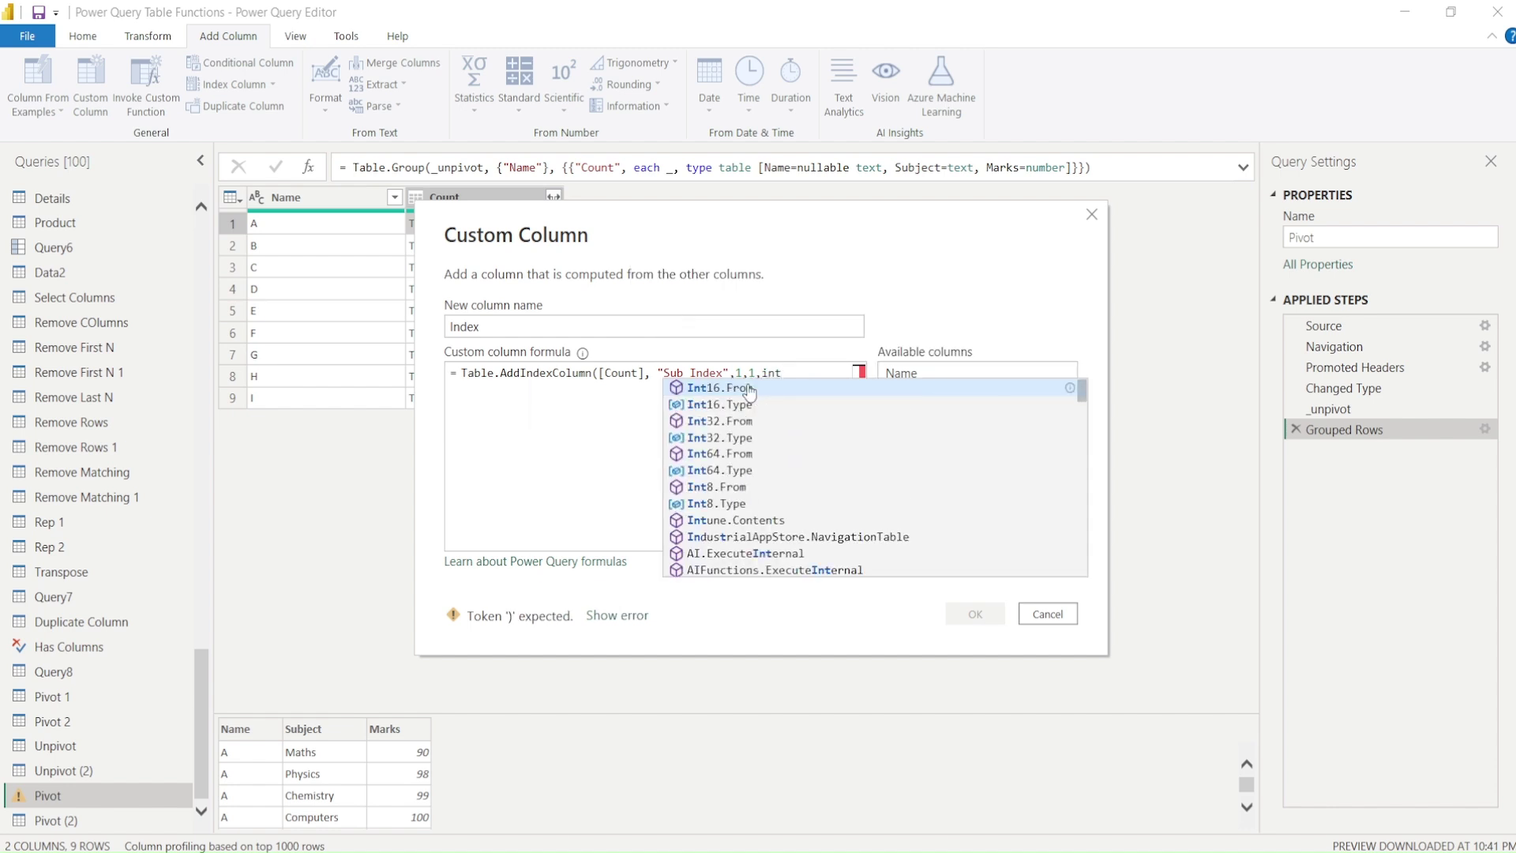
left_click(737, 470)
type(")")
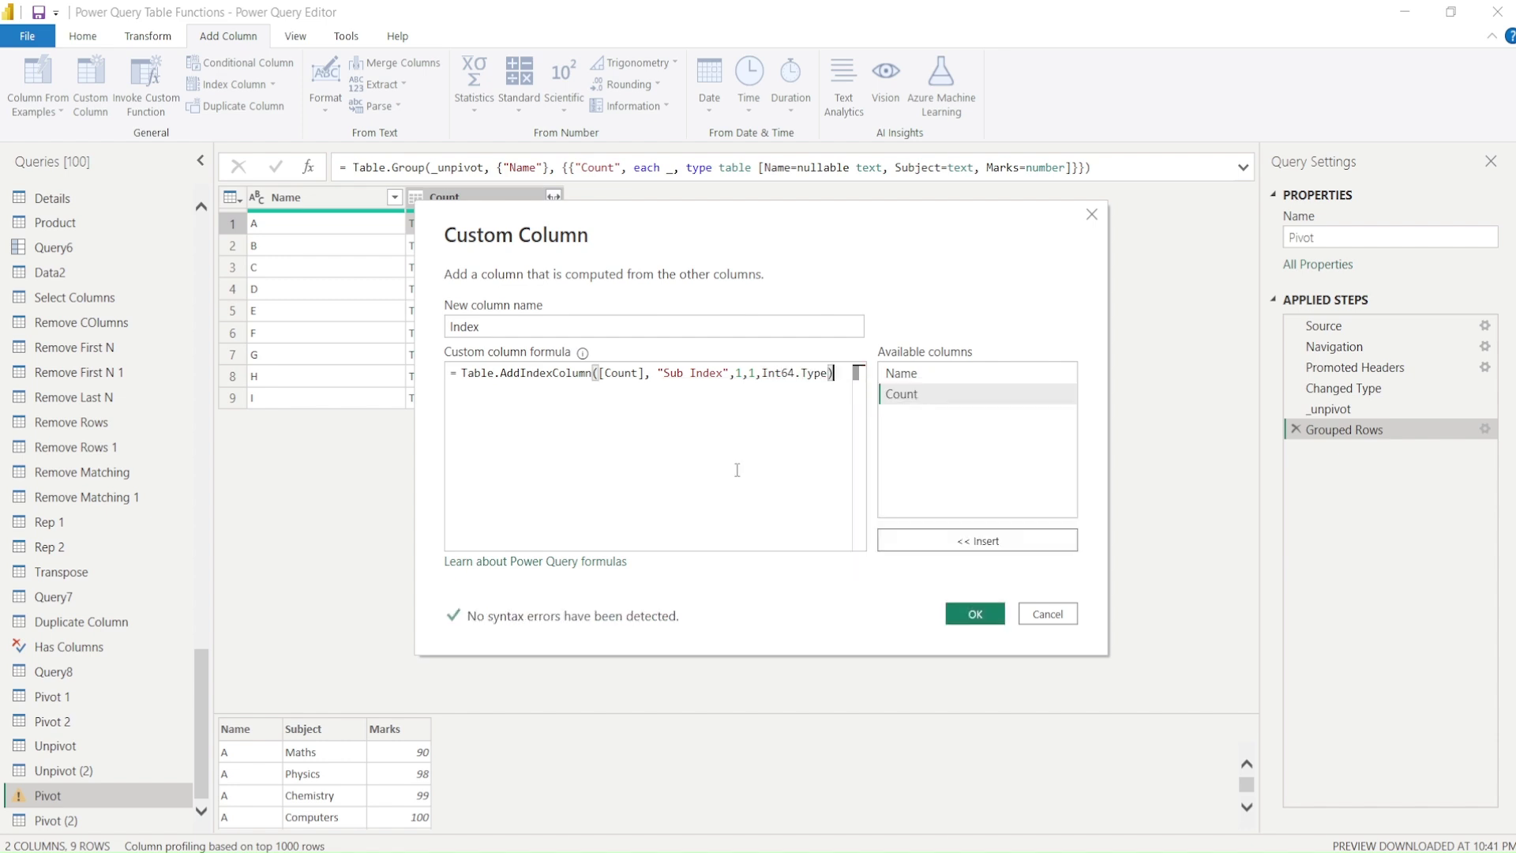
Create the Index column, preview name A's Sub Index table, and remove the Count column
left_click(978, 614)
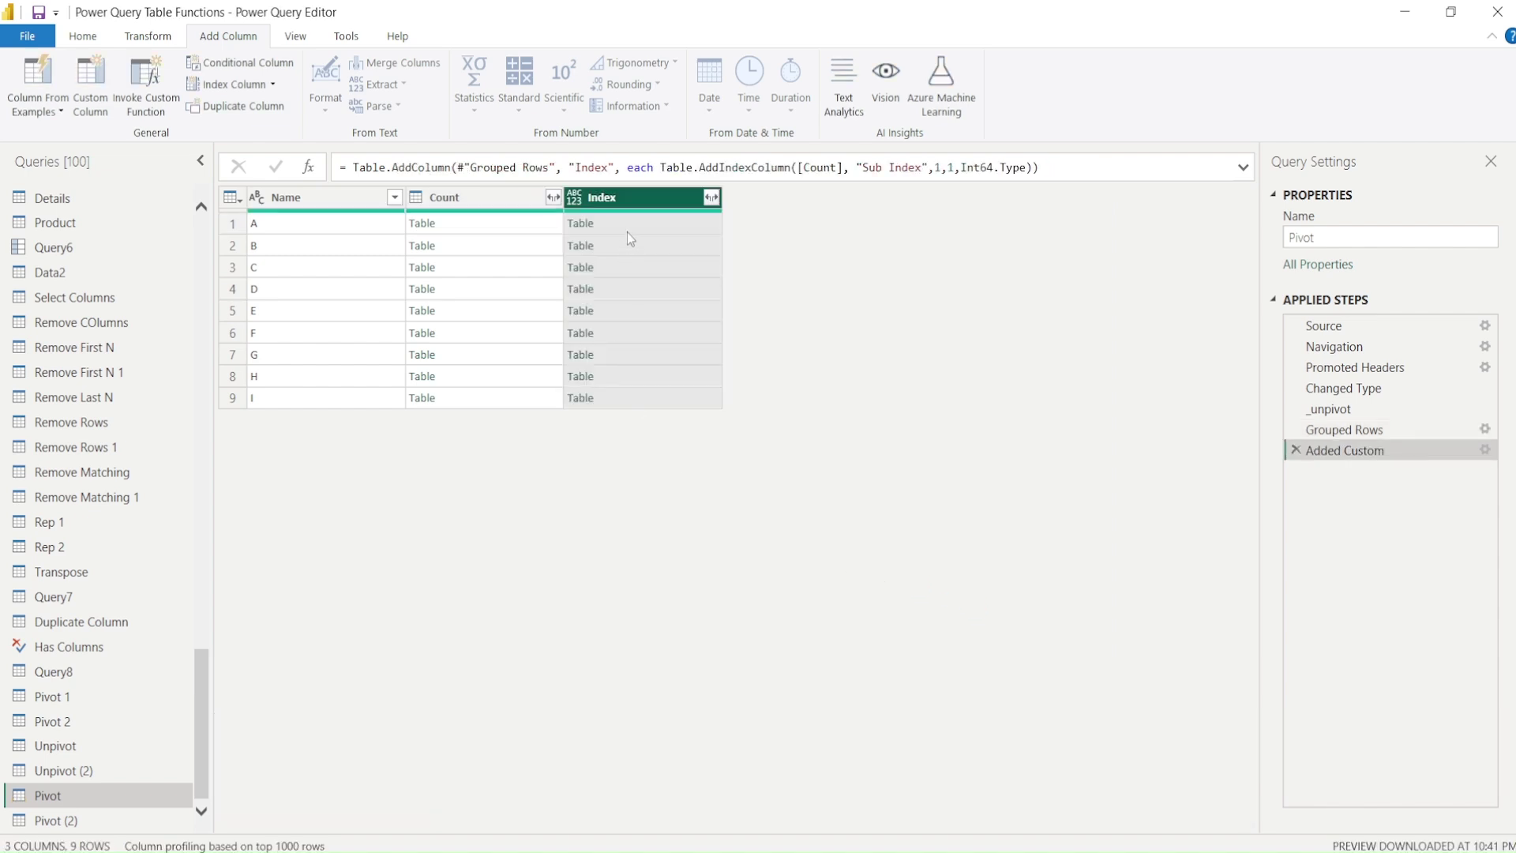
left_click(629, 226)
scroll(473, 774, "up", 1)
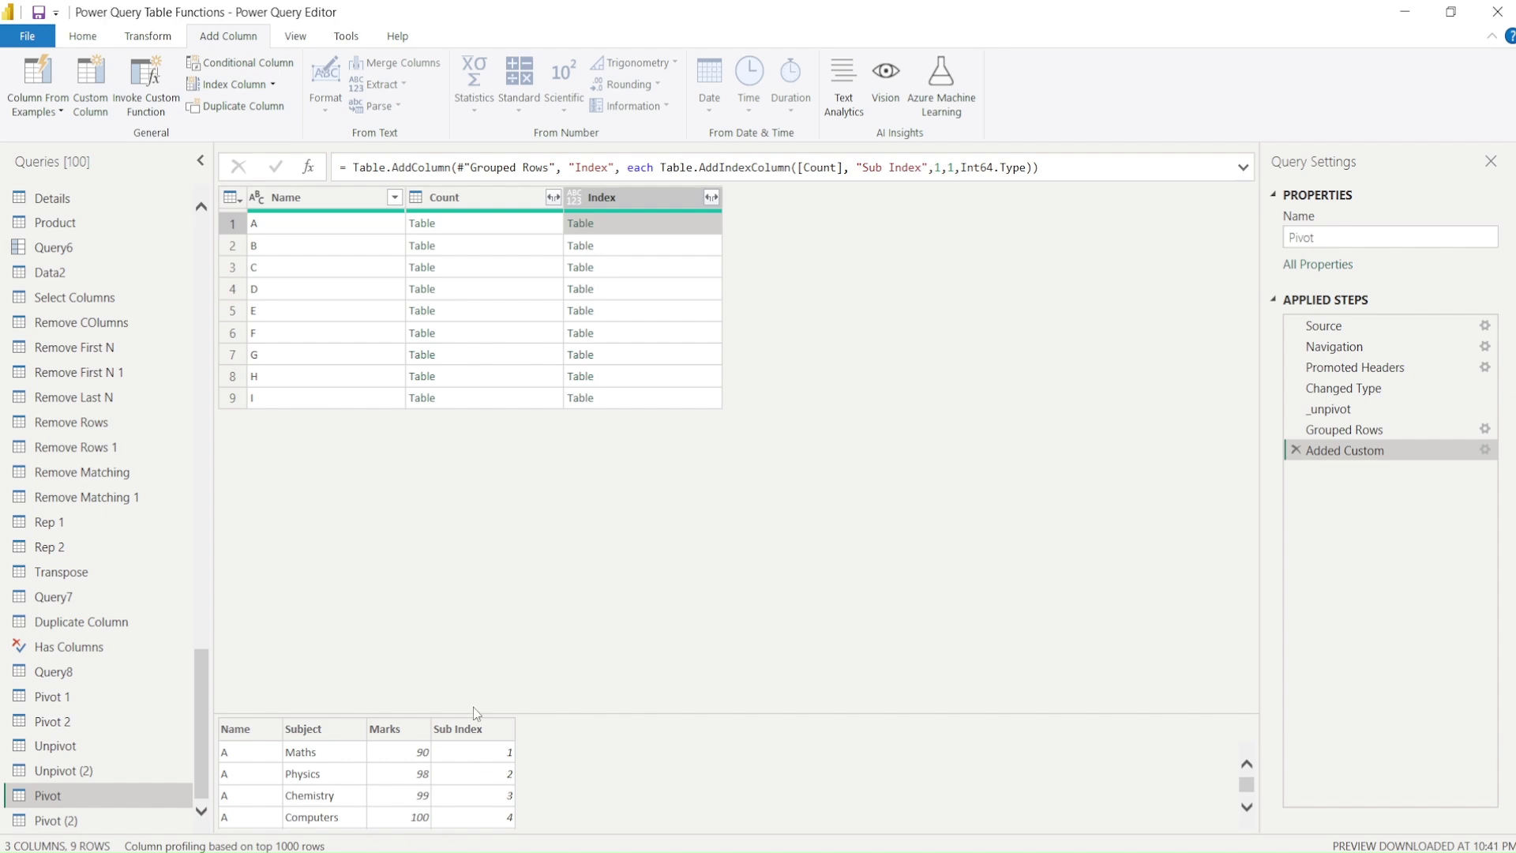
right_click(474, 199)
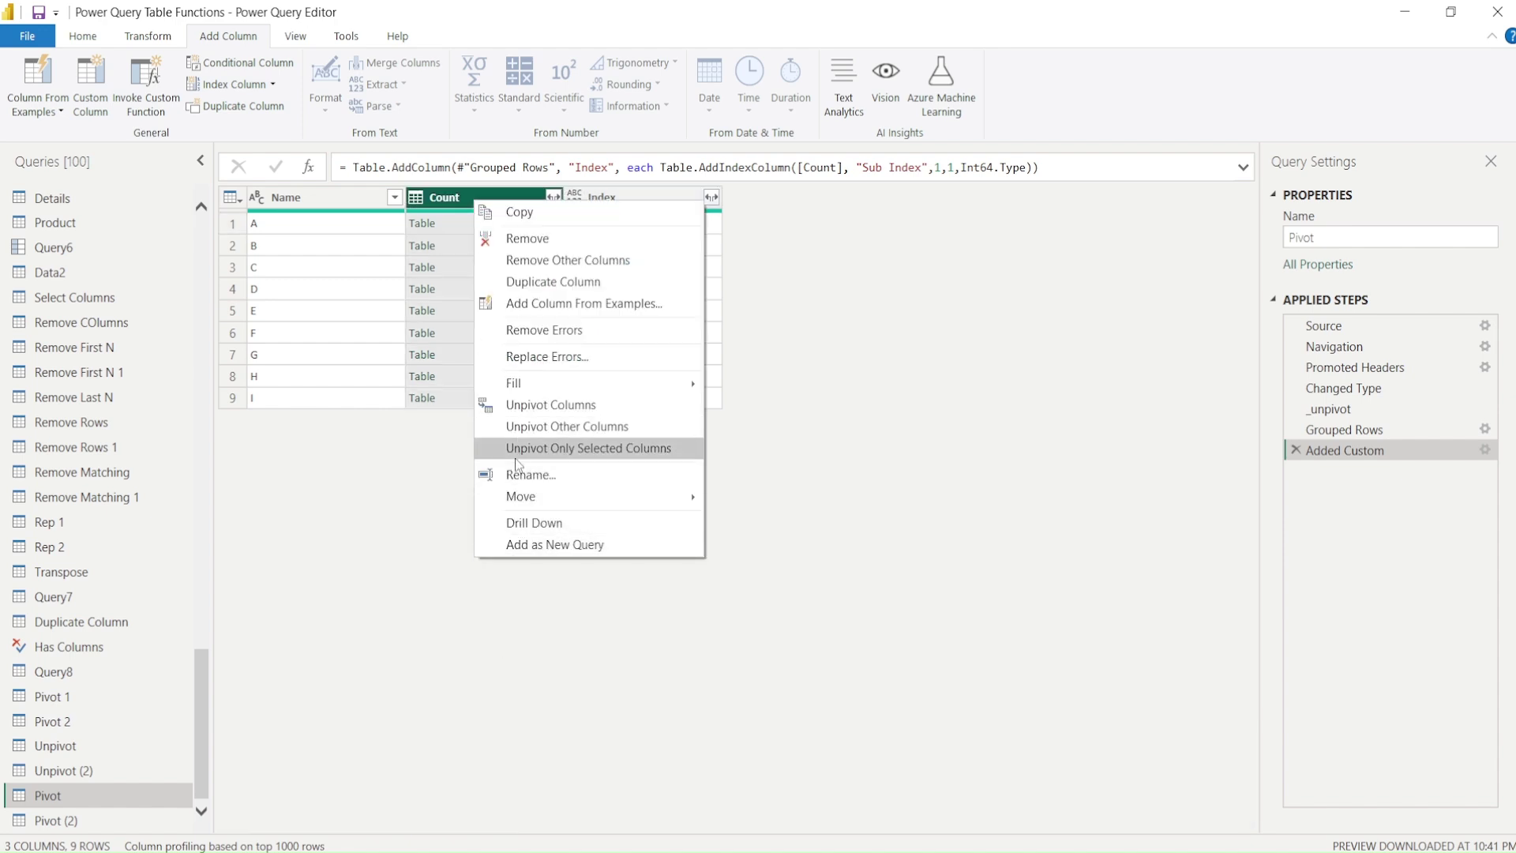
left_click(525, 239)
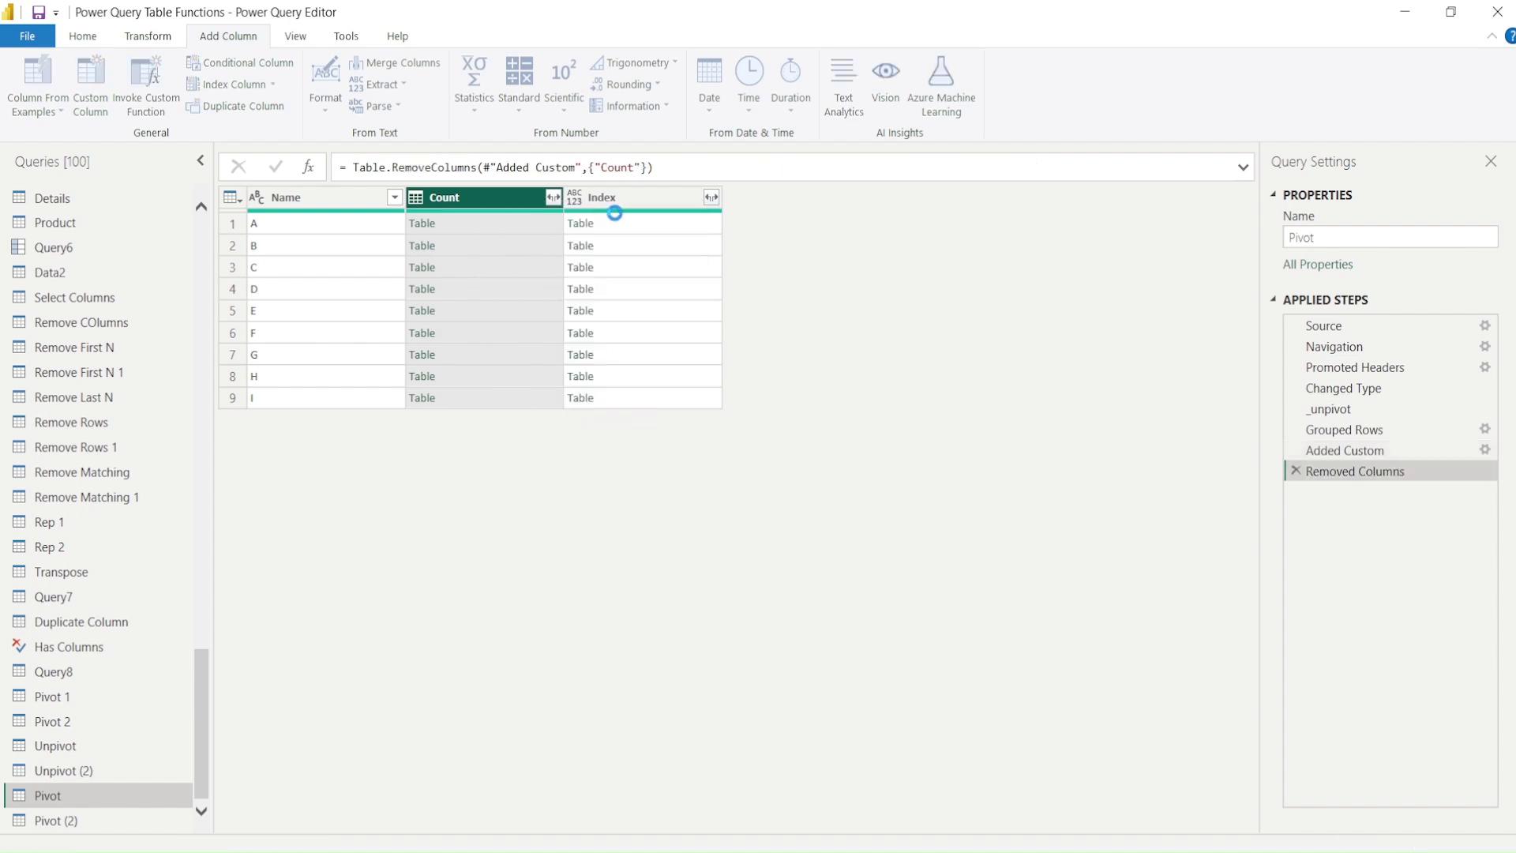
Expand Index into Subject, Marks and Sub Index, excluding Name and without column prefixes
left_click(553, 197)
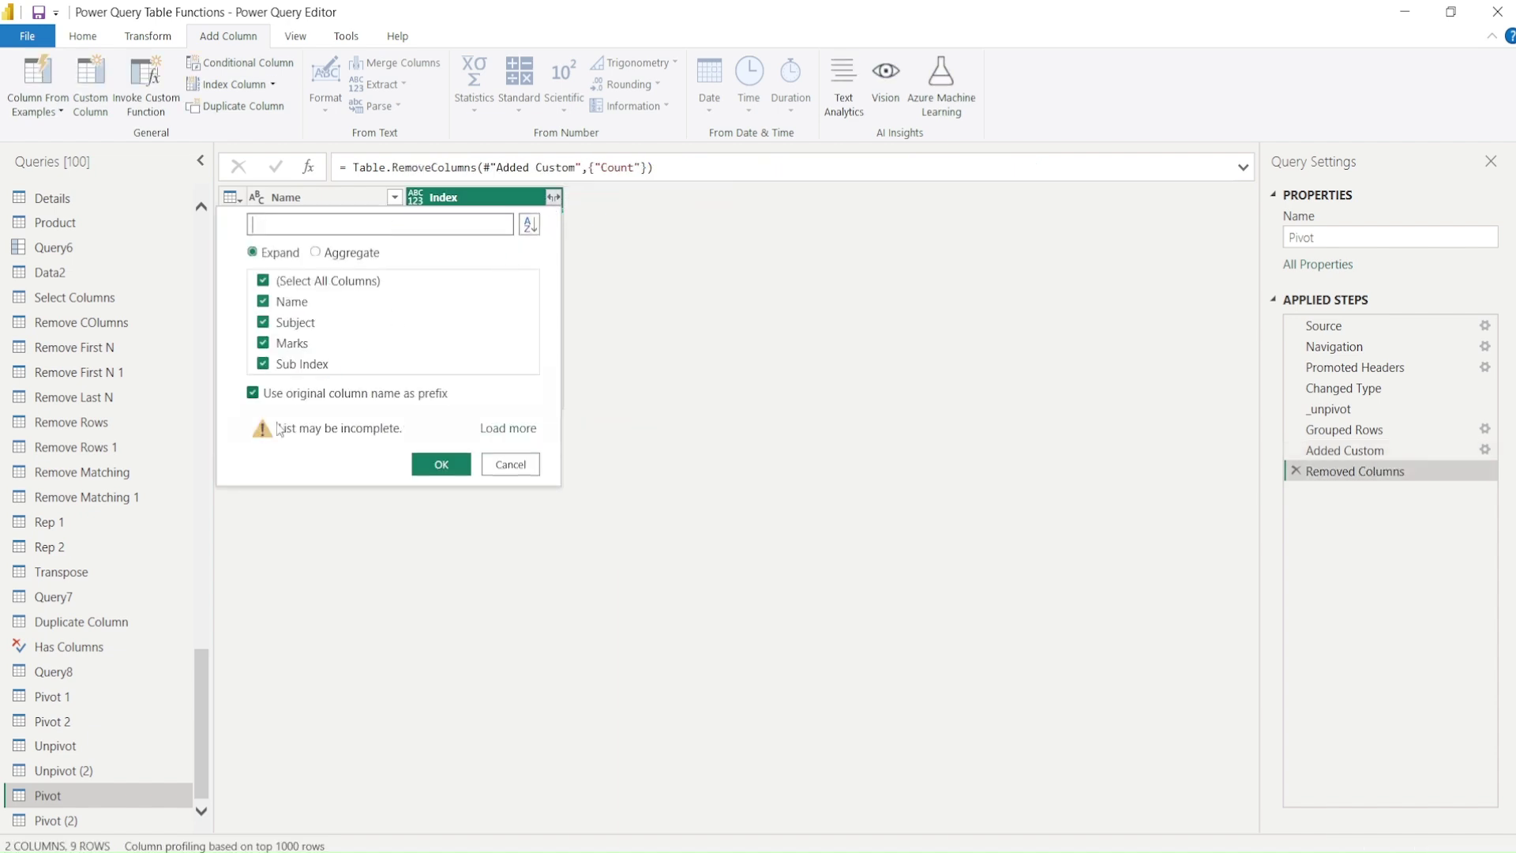
left_click(253, 394)
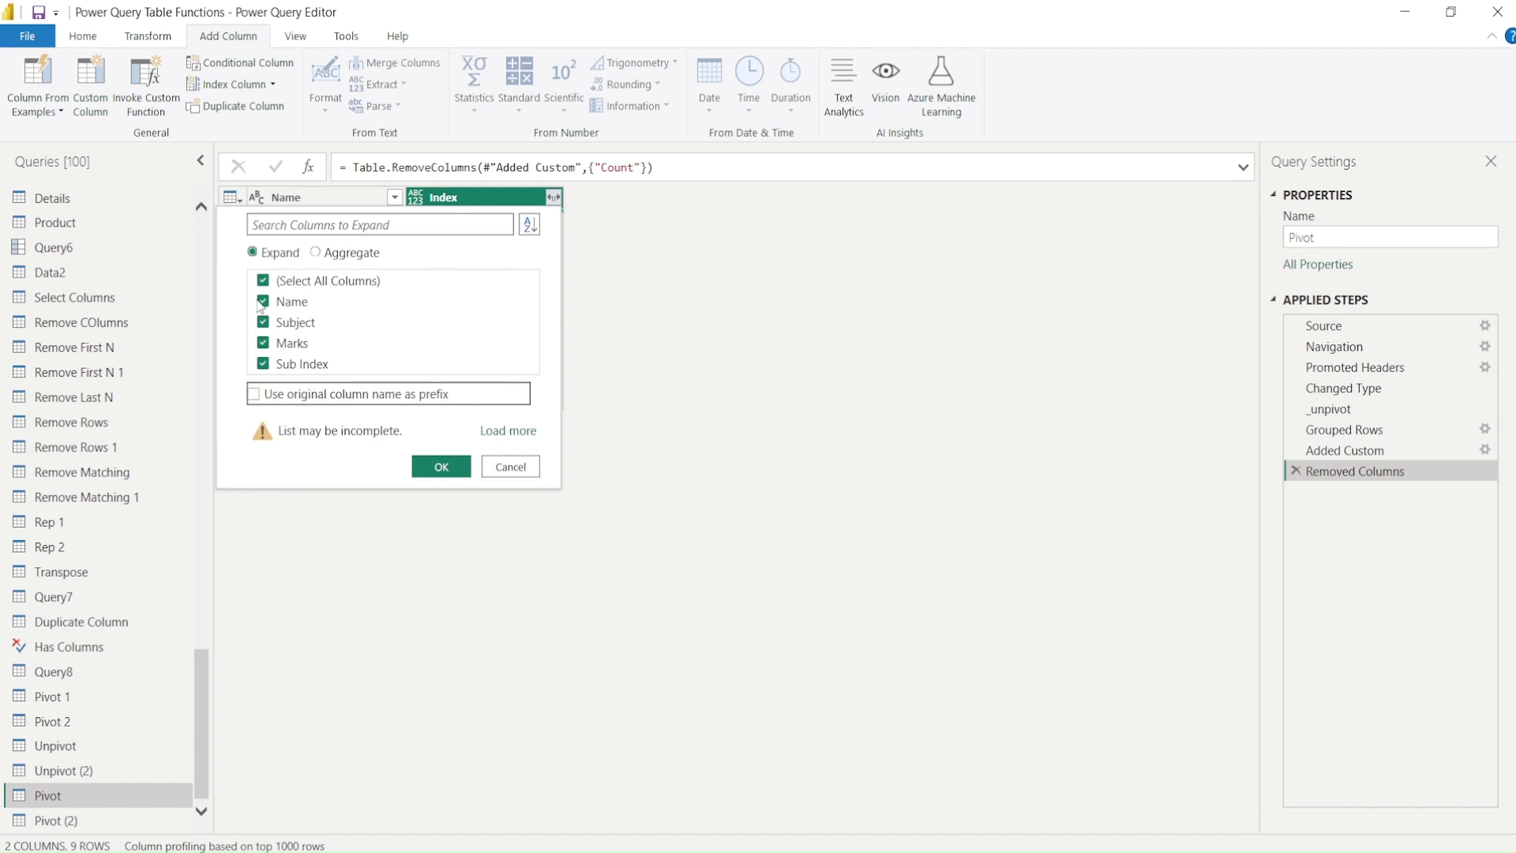
left_click(264, 304)
left_click(434, 468)
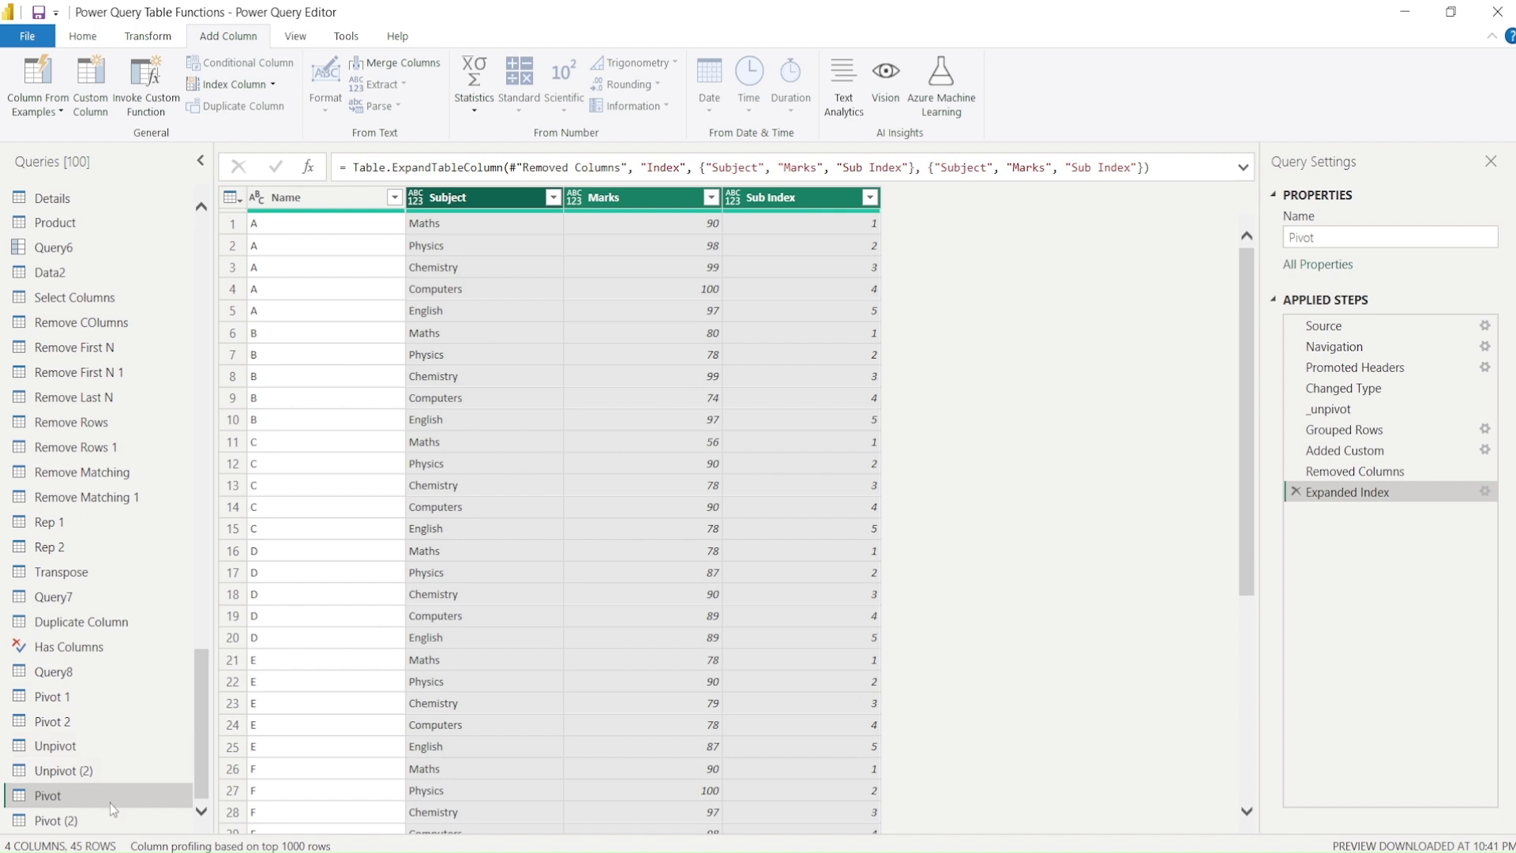
Return to the Pivot query and remove its Expanded Index and Removed Columns applied steps
left_click(82, 821)
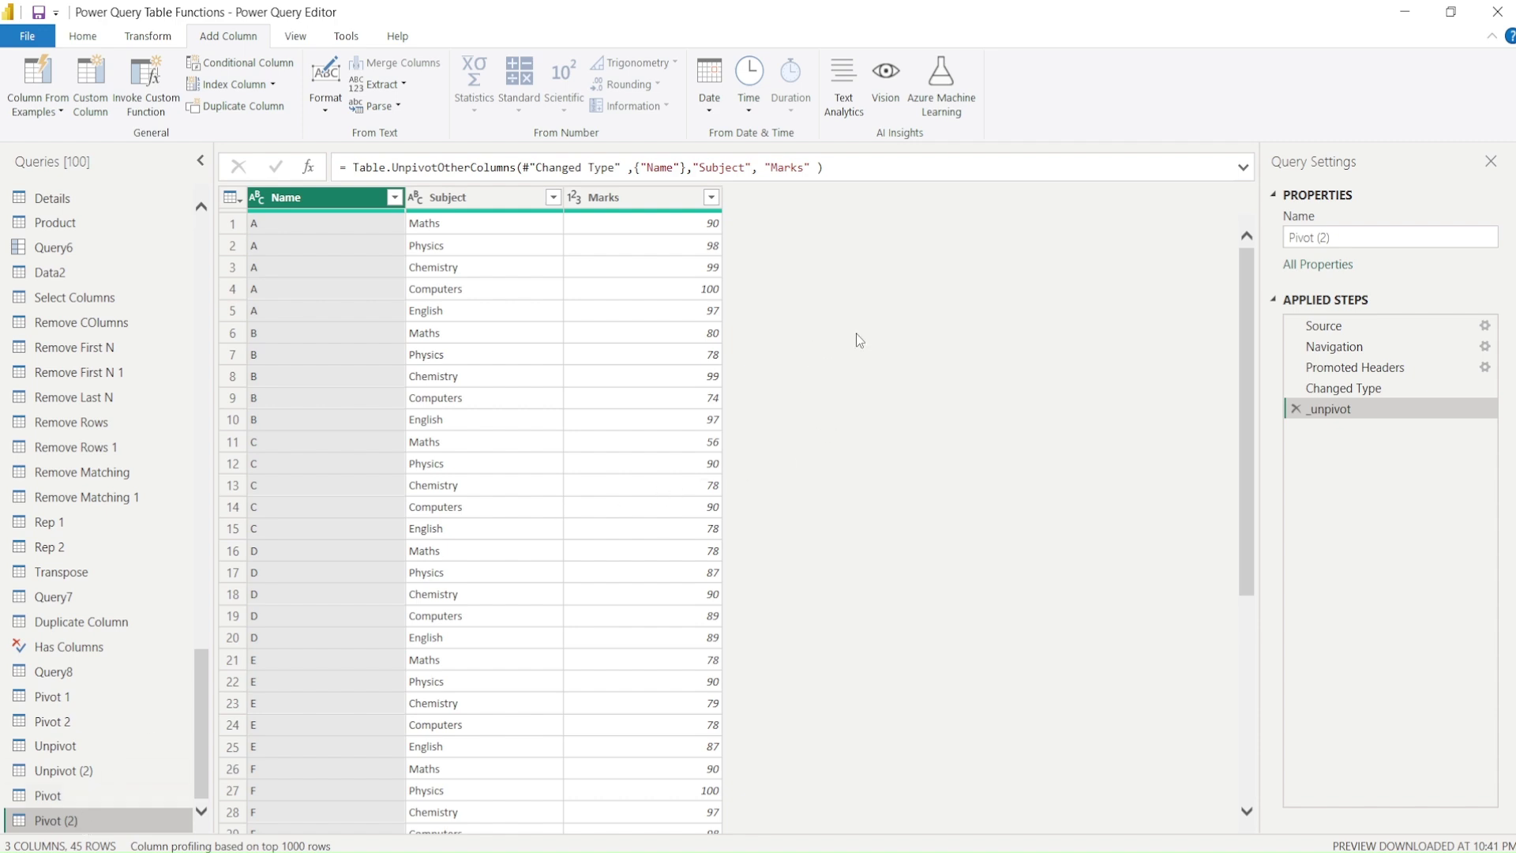
left_click(48, 795)
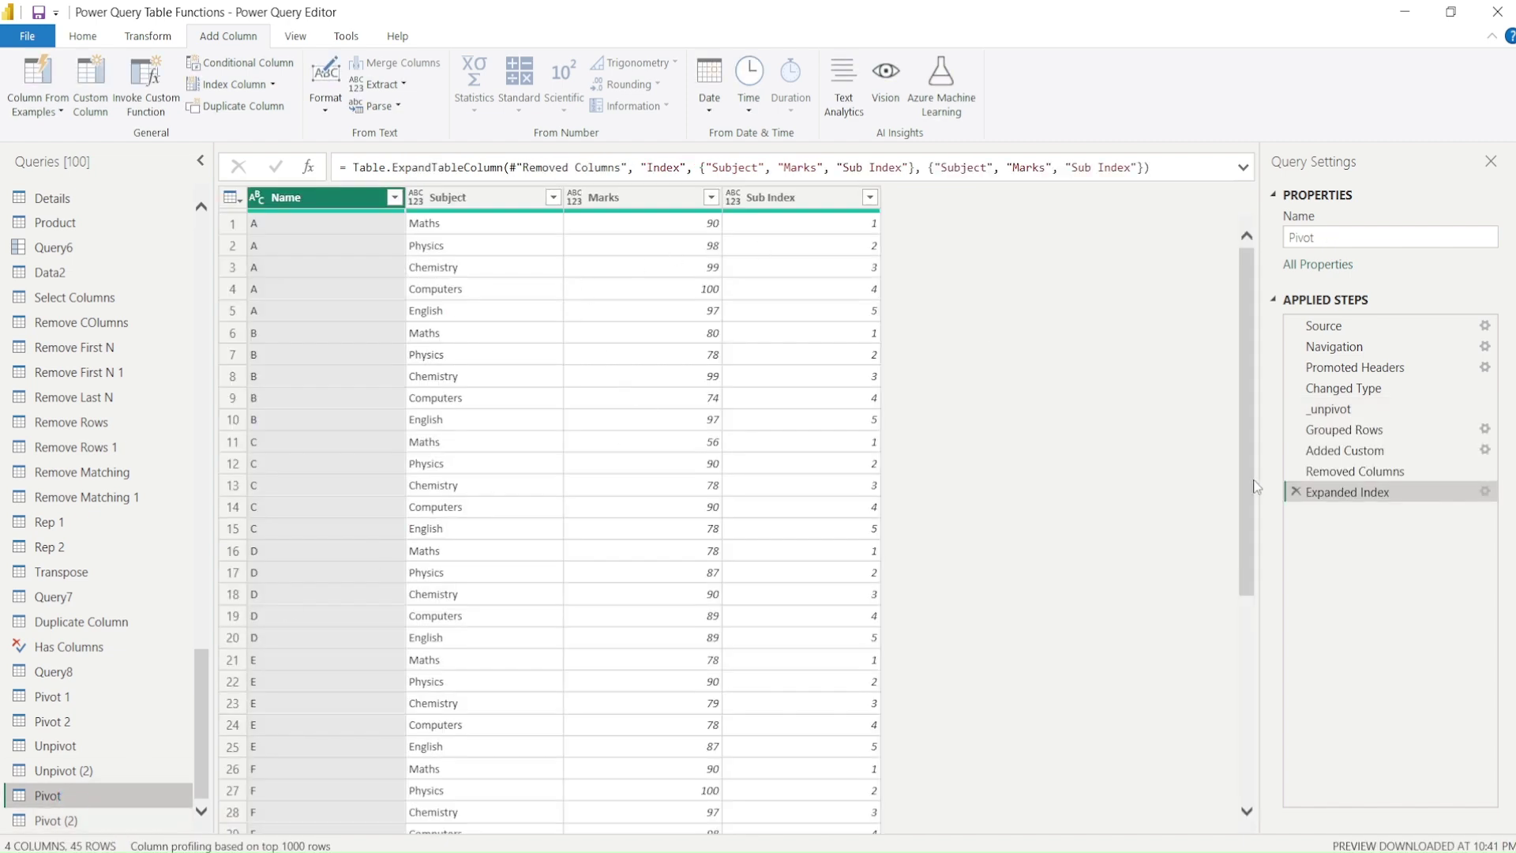
left_click(1293, 490)
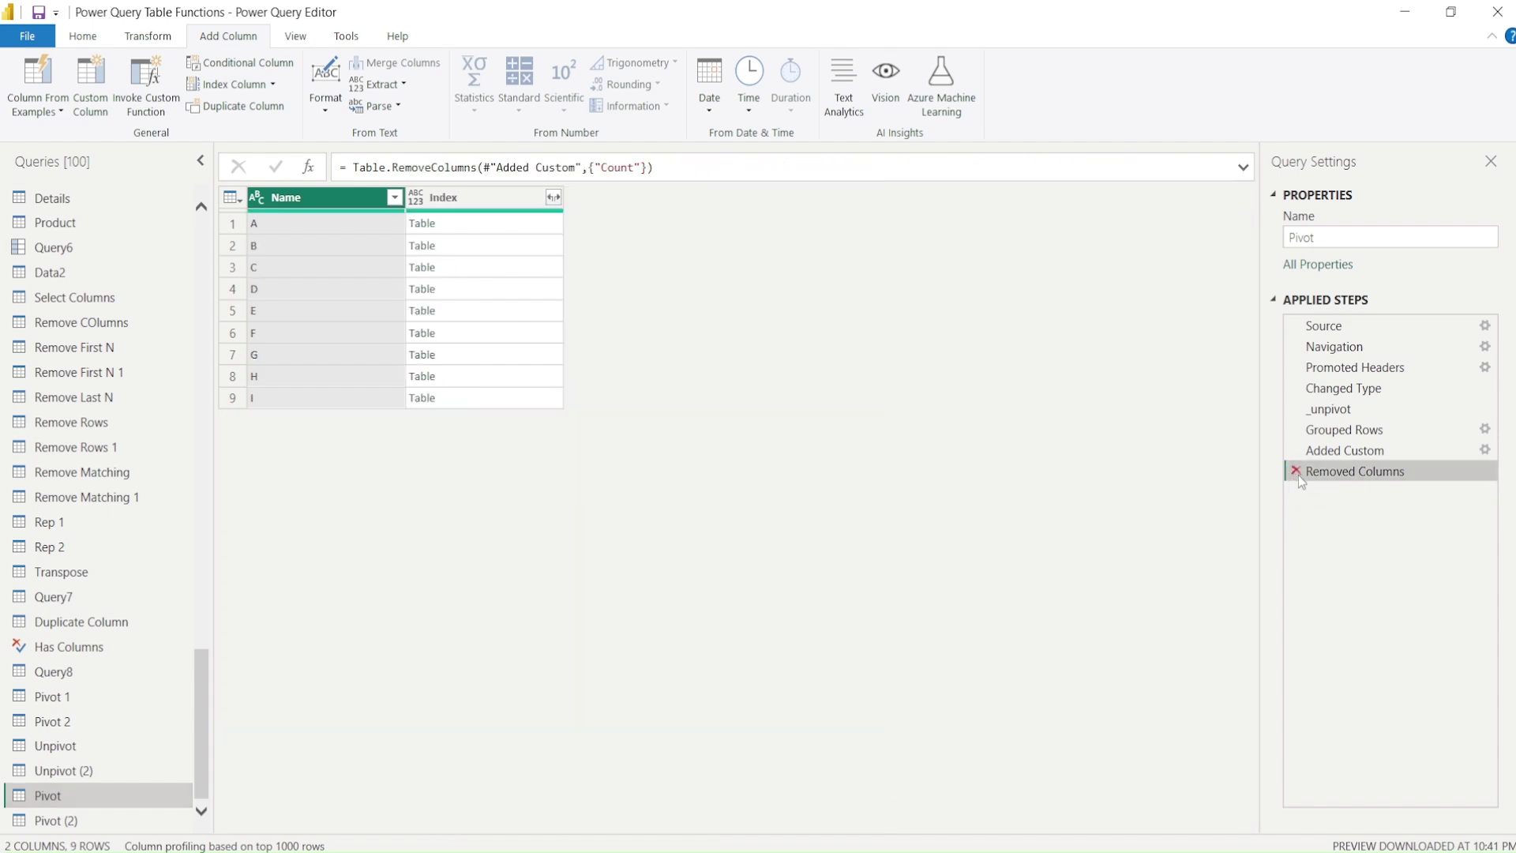
left_click(1293, 476)
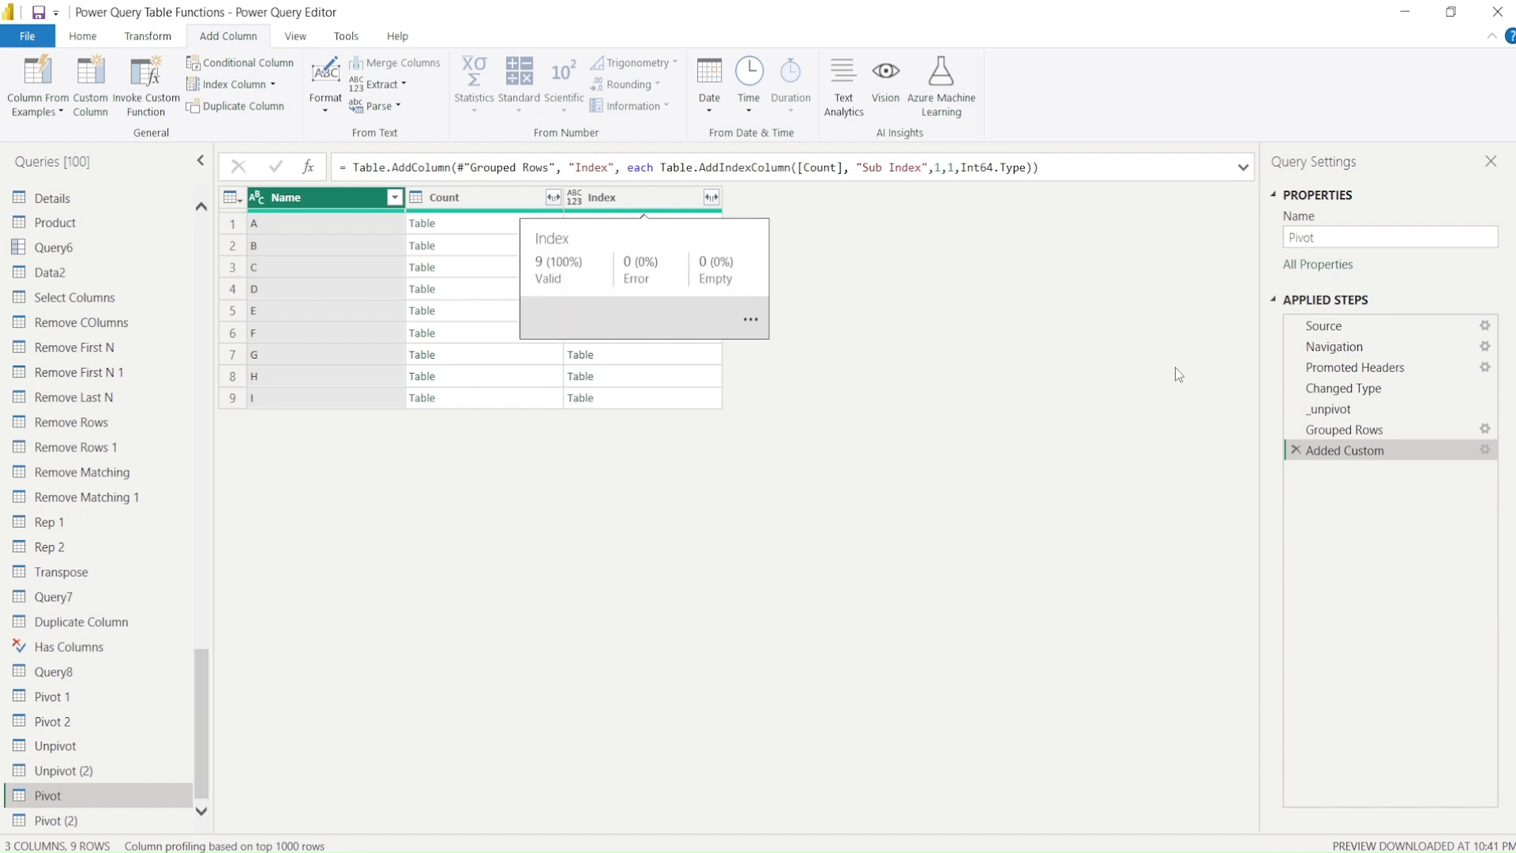
Reopen the Added Custom formula and prefix it with let and a _tab1= assignment
left_click(1485, 450)
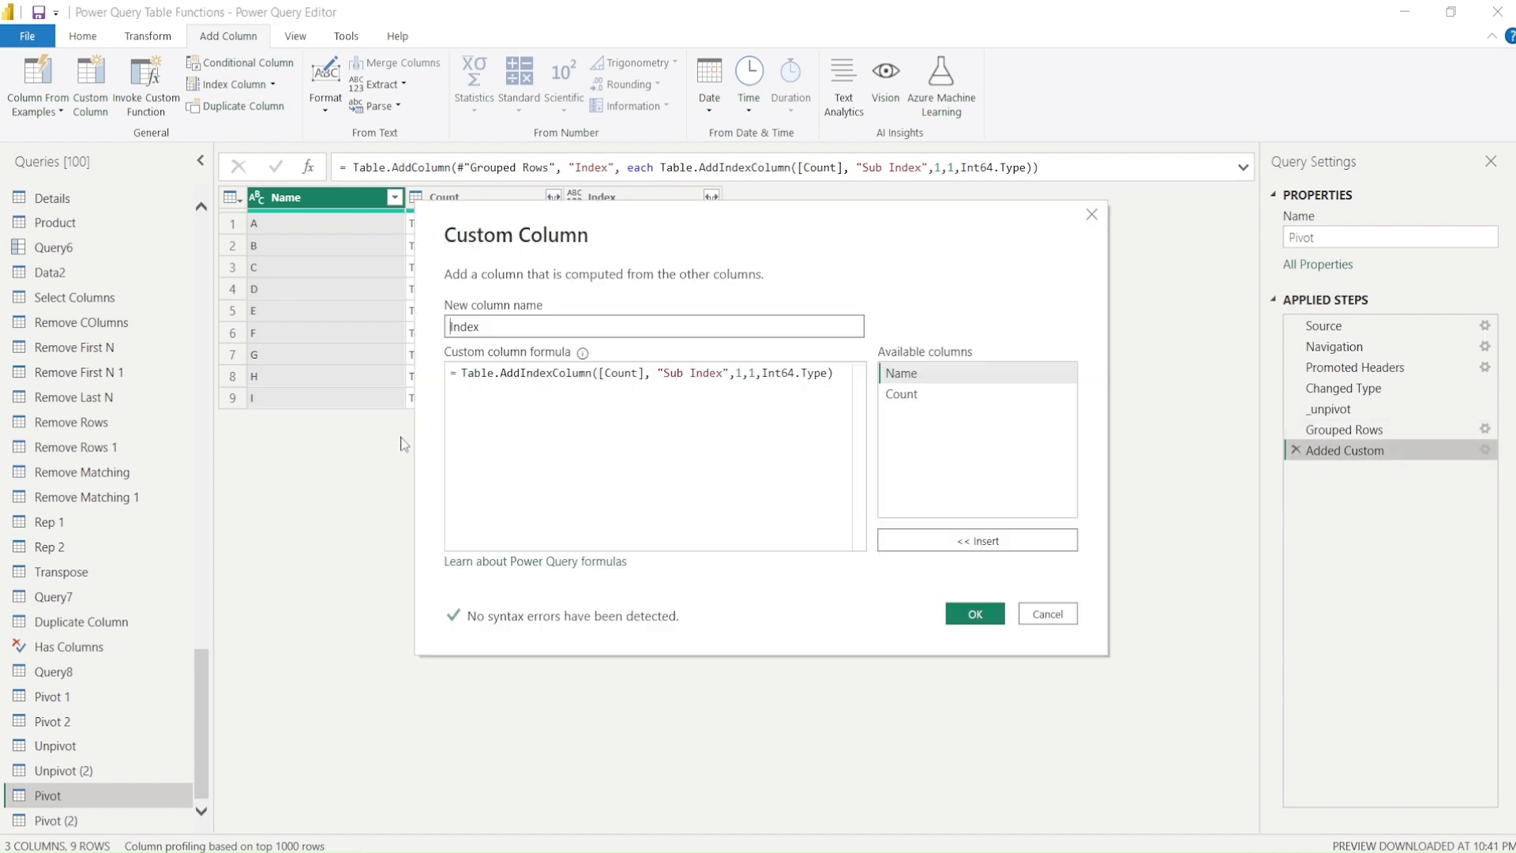
left_click(463, 375)
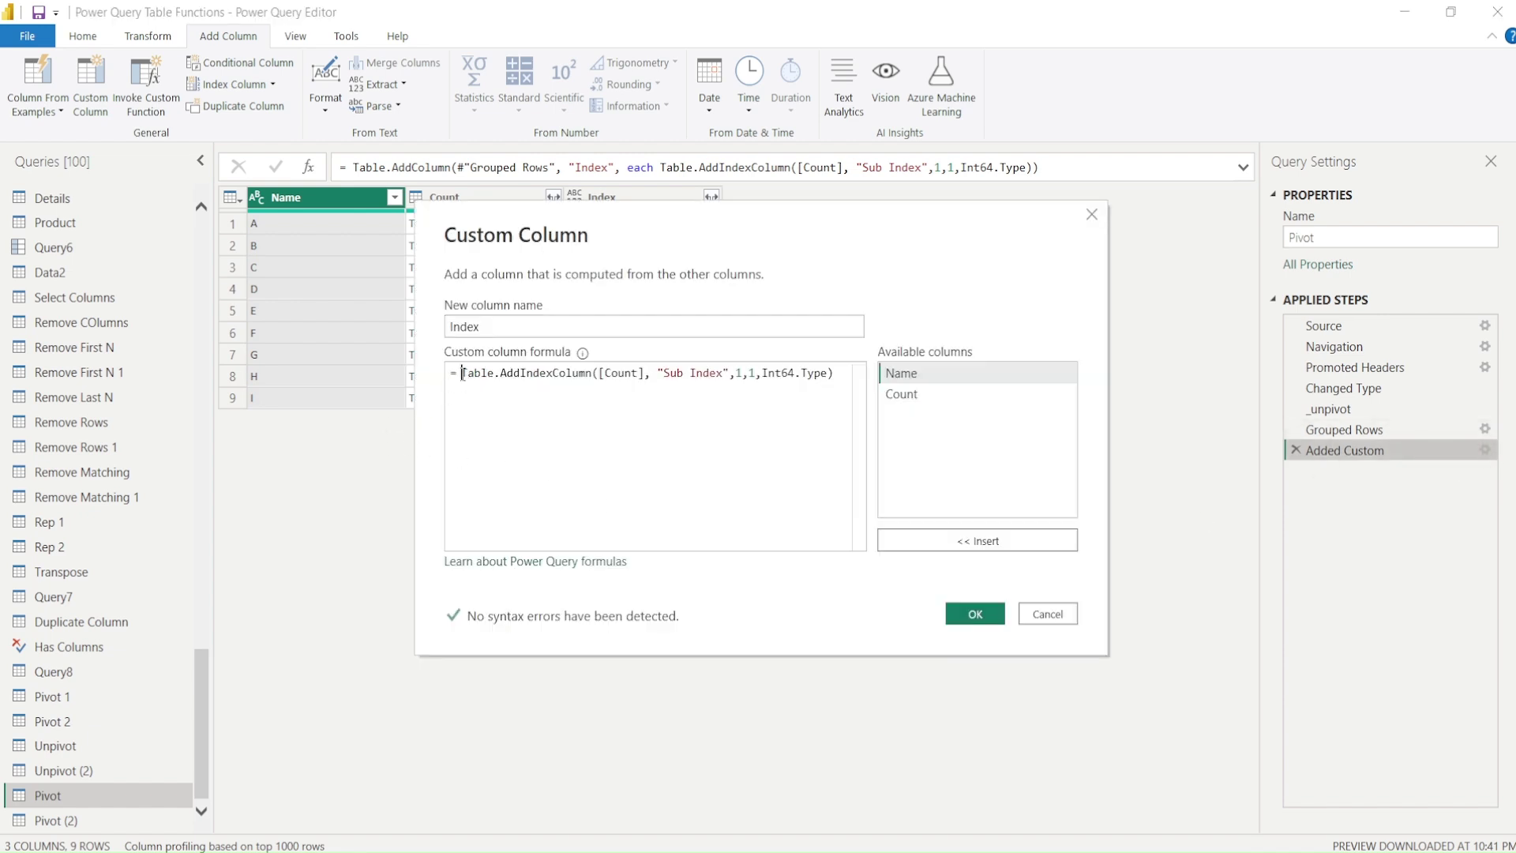
key("Return")
key("Return")
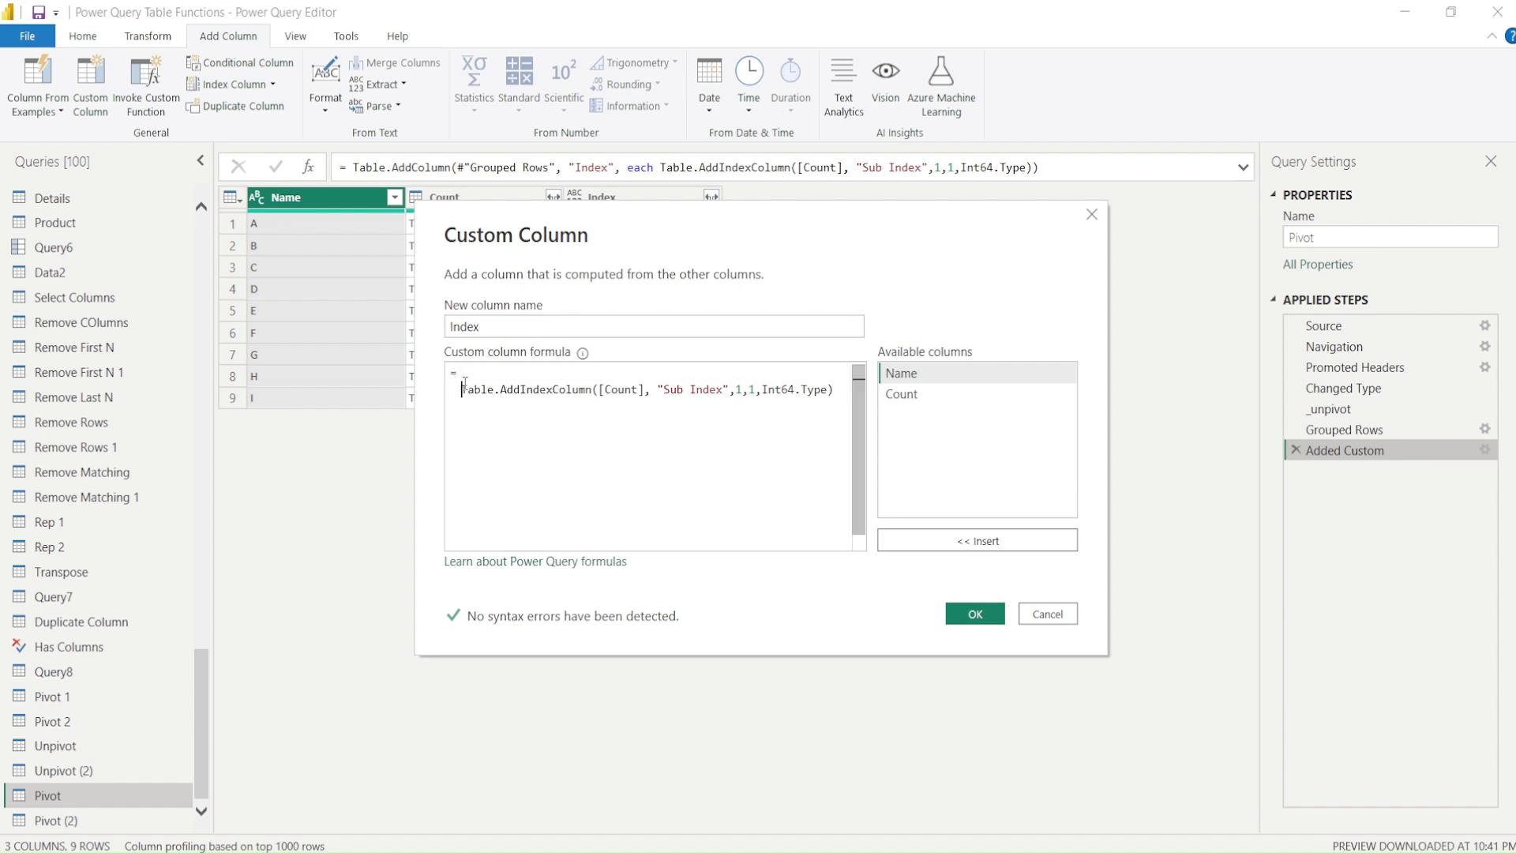
left_click(467, 375)
type("let")
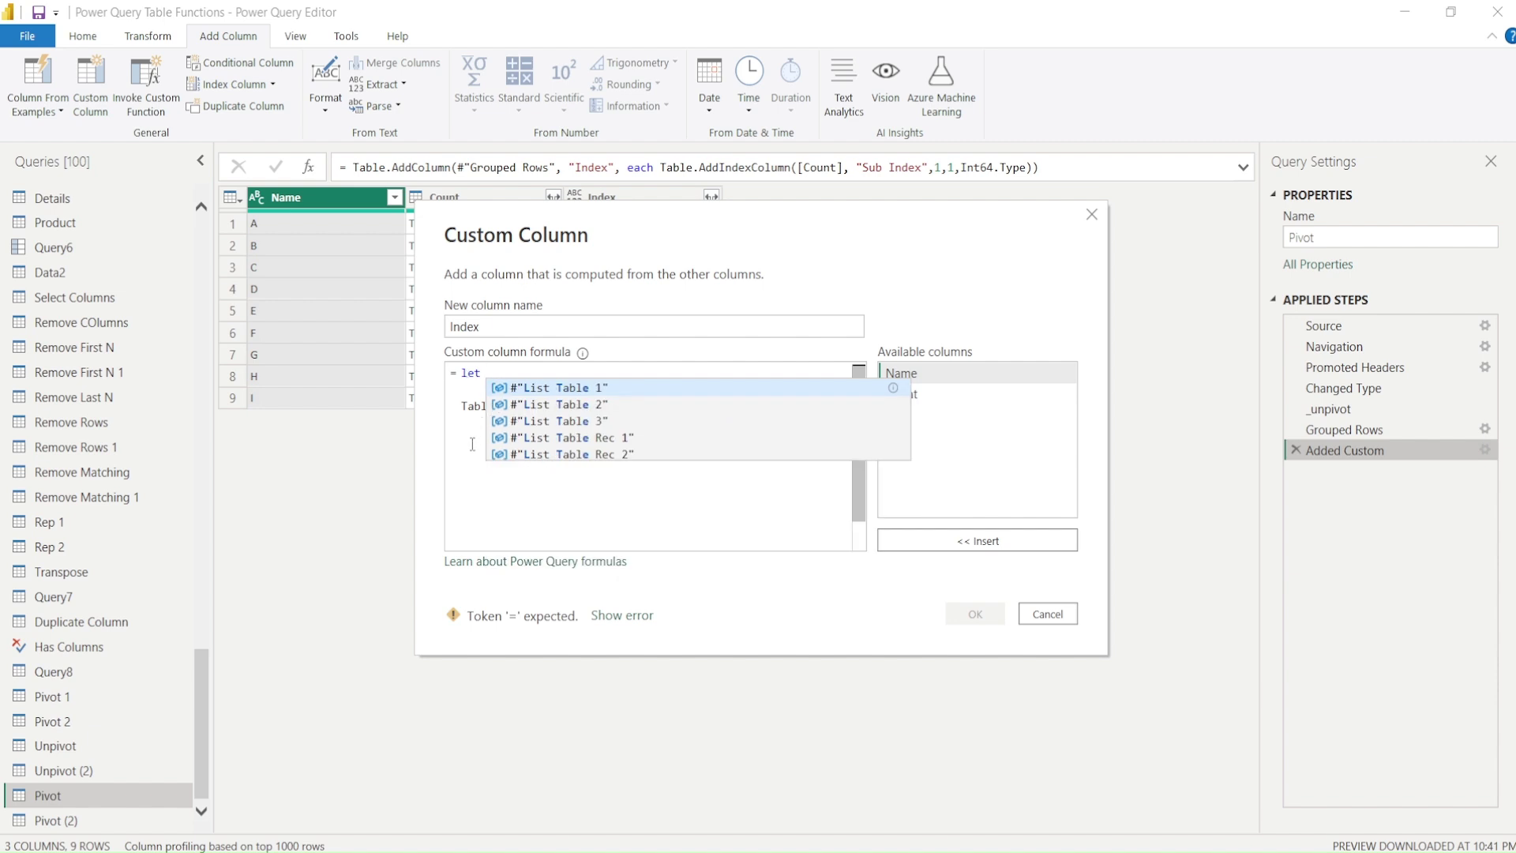
left_click(467, 396)
type("tab")
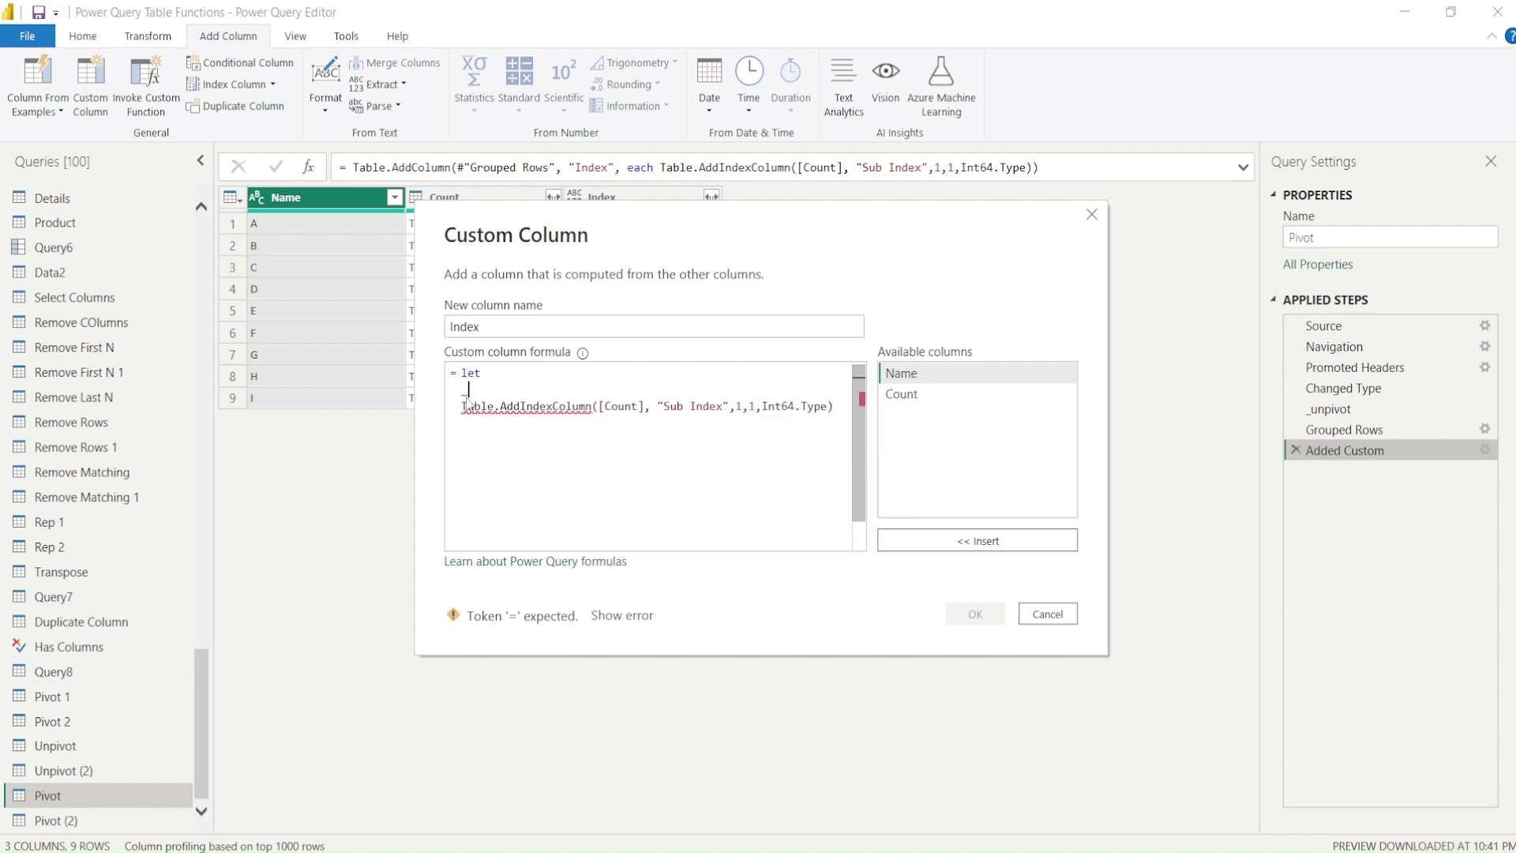
type("1=")
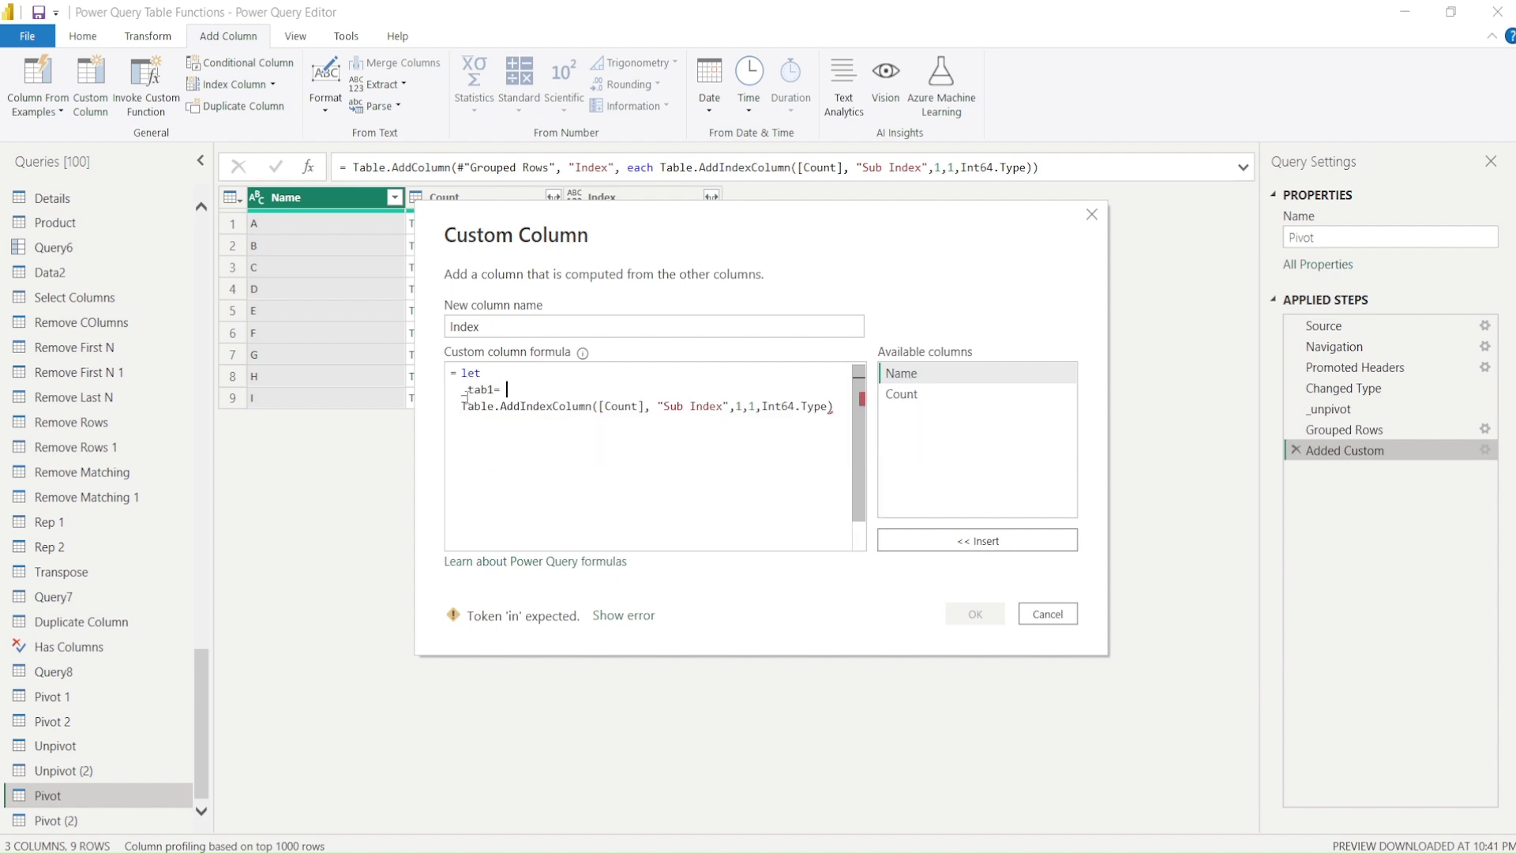
End the _tab1 line with a comma and start _tab2 = Table.AddRankColumn on a new line
left_click(844, 409)
type(",")
key("Return")
type("_")
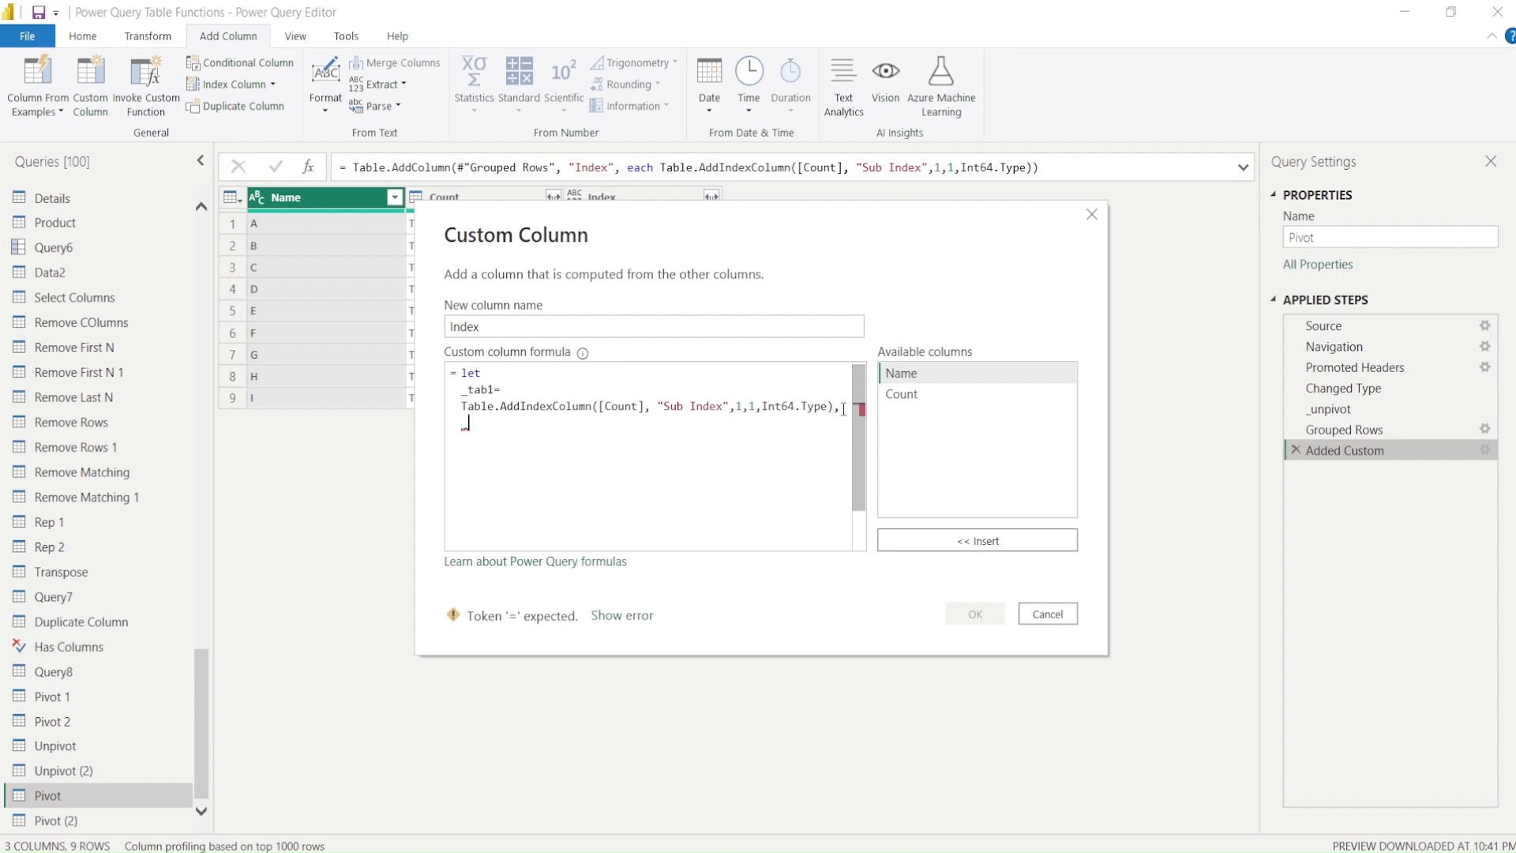
type("tab2 = Table.add")
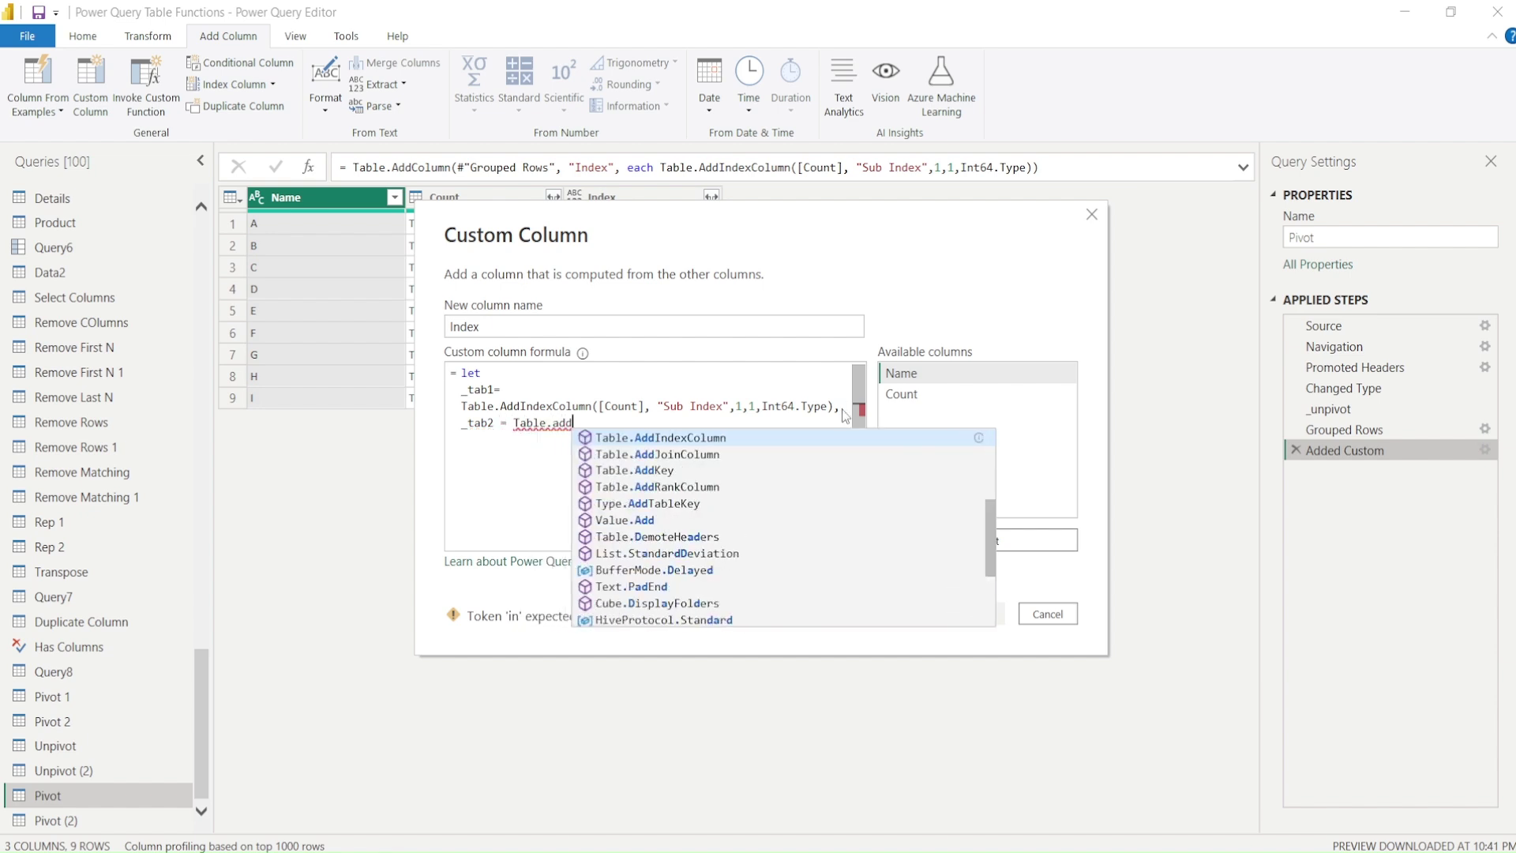
key("BackSpace")
key("BackSpace")
key("BackSpace")
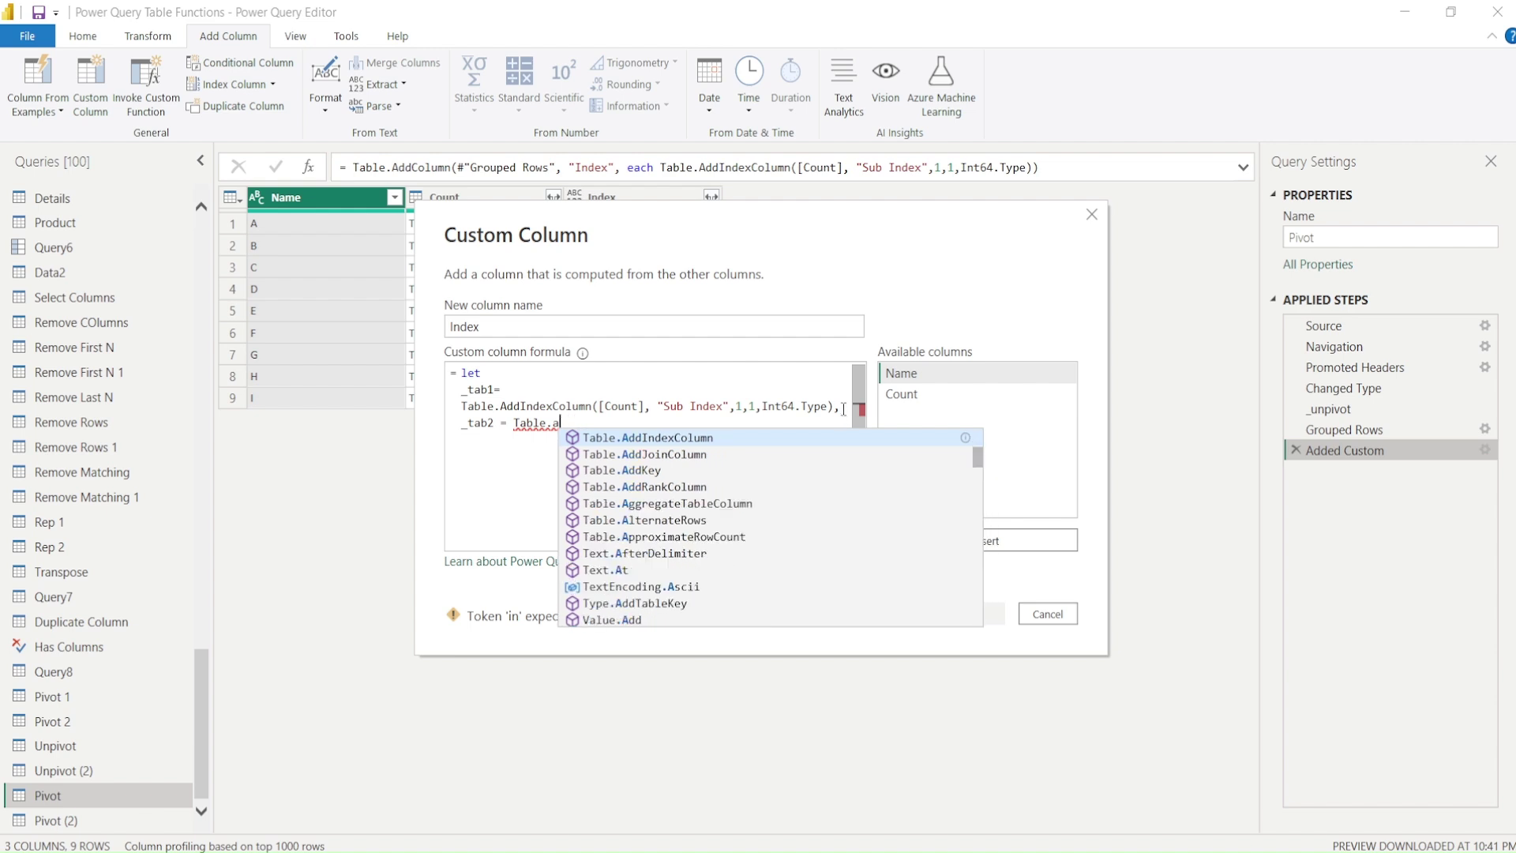
type("Add")
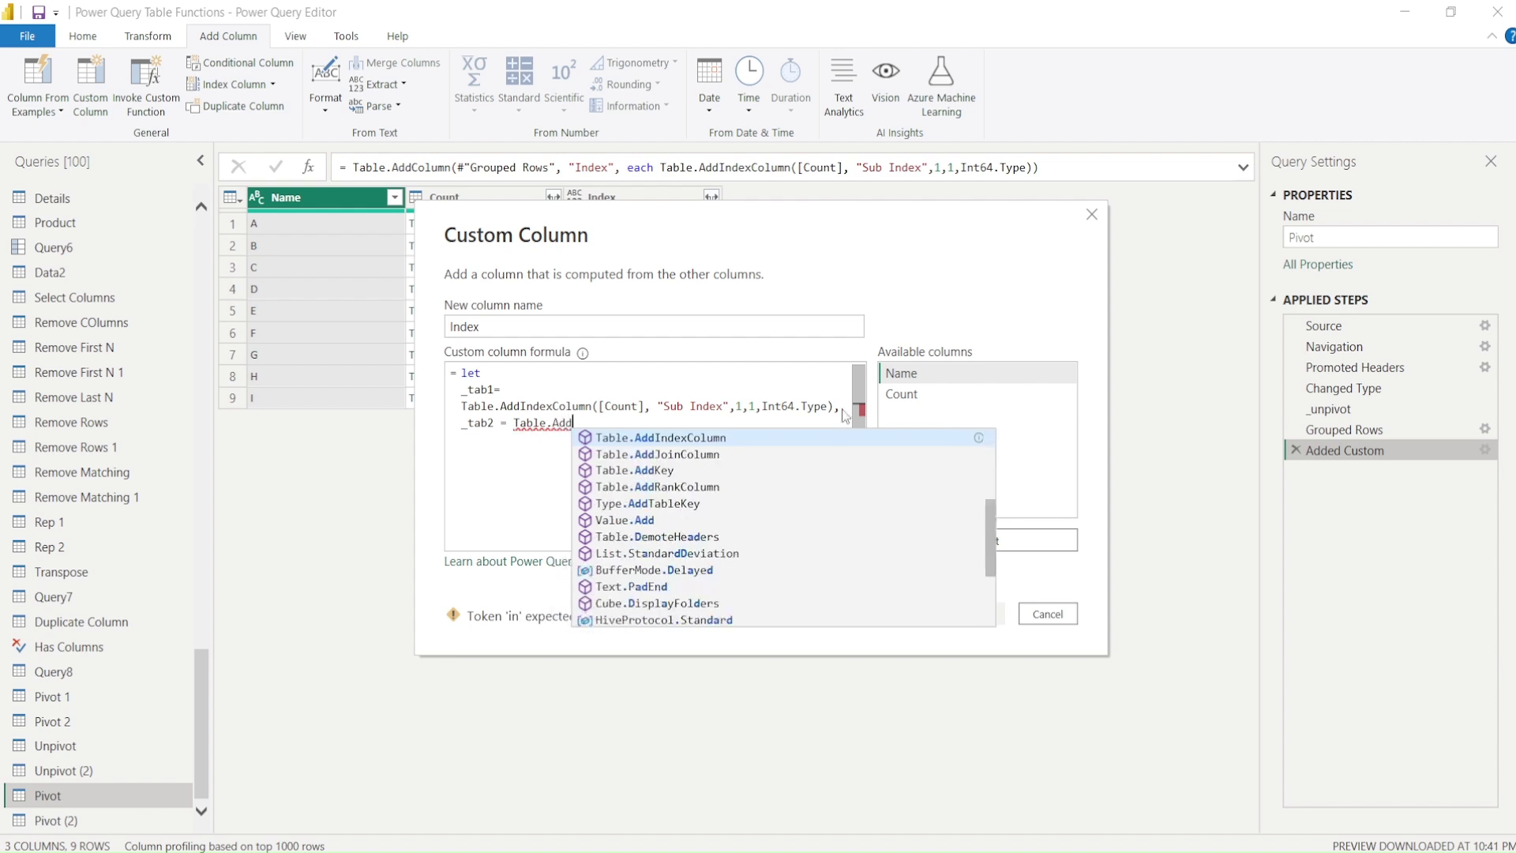
key("Down")
key("Down")
key("Down")
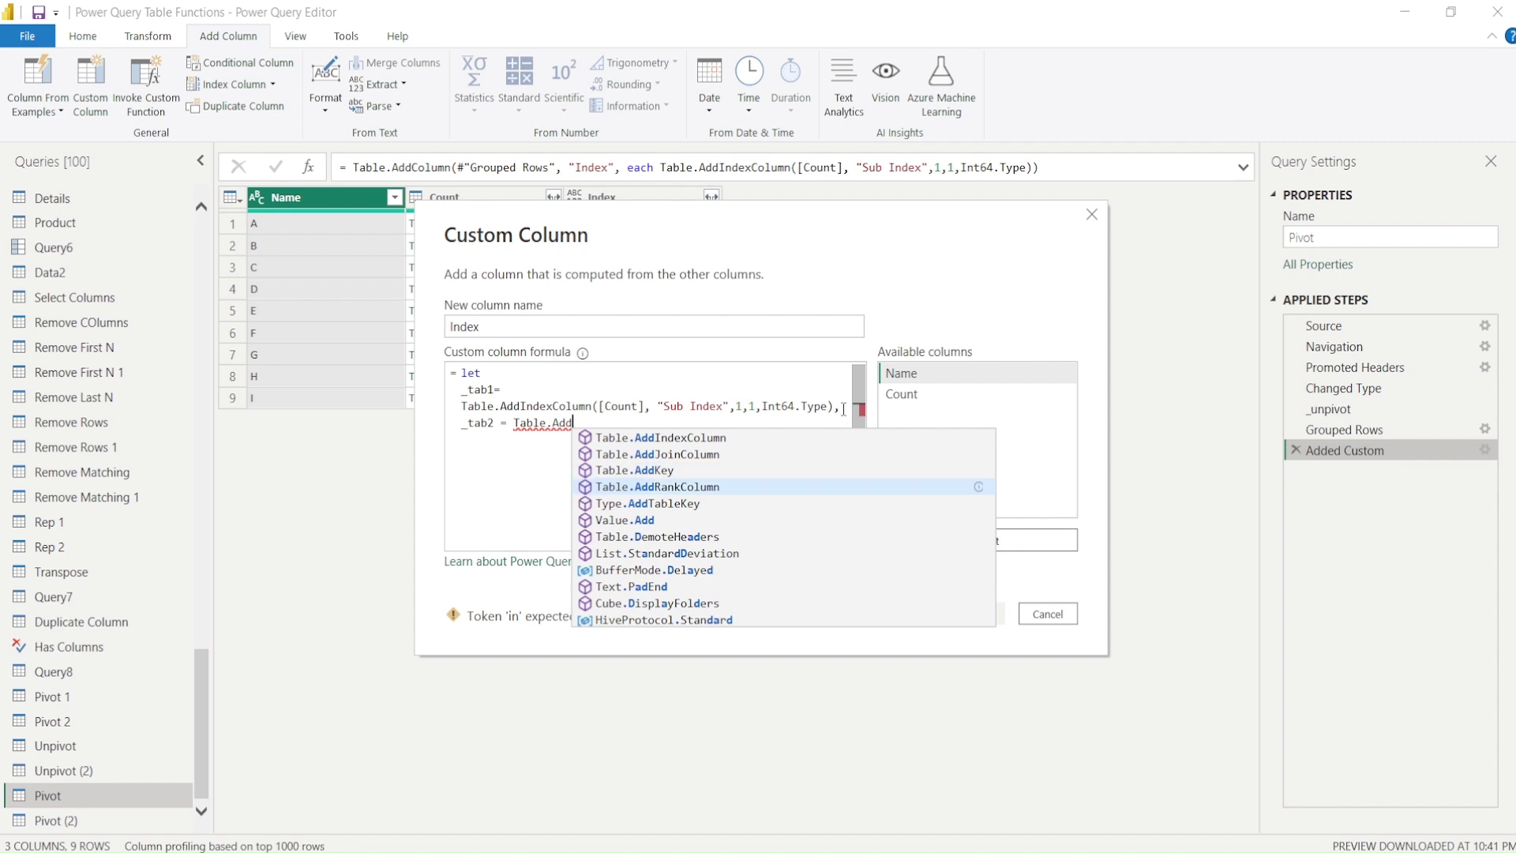
key("Return")
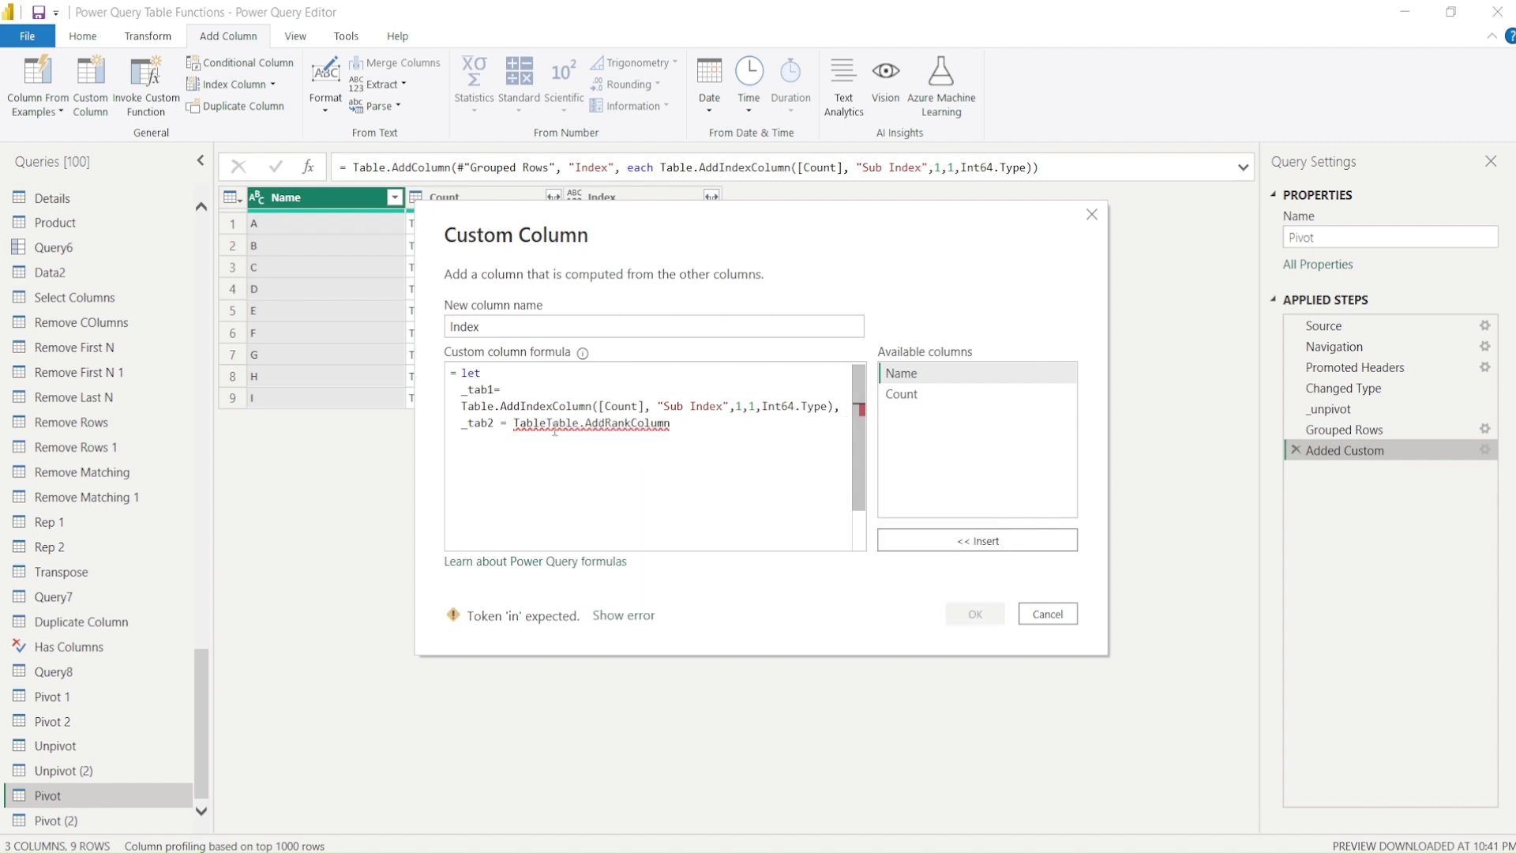
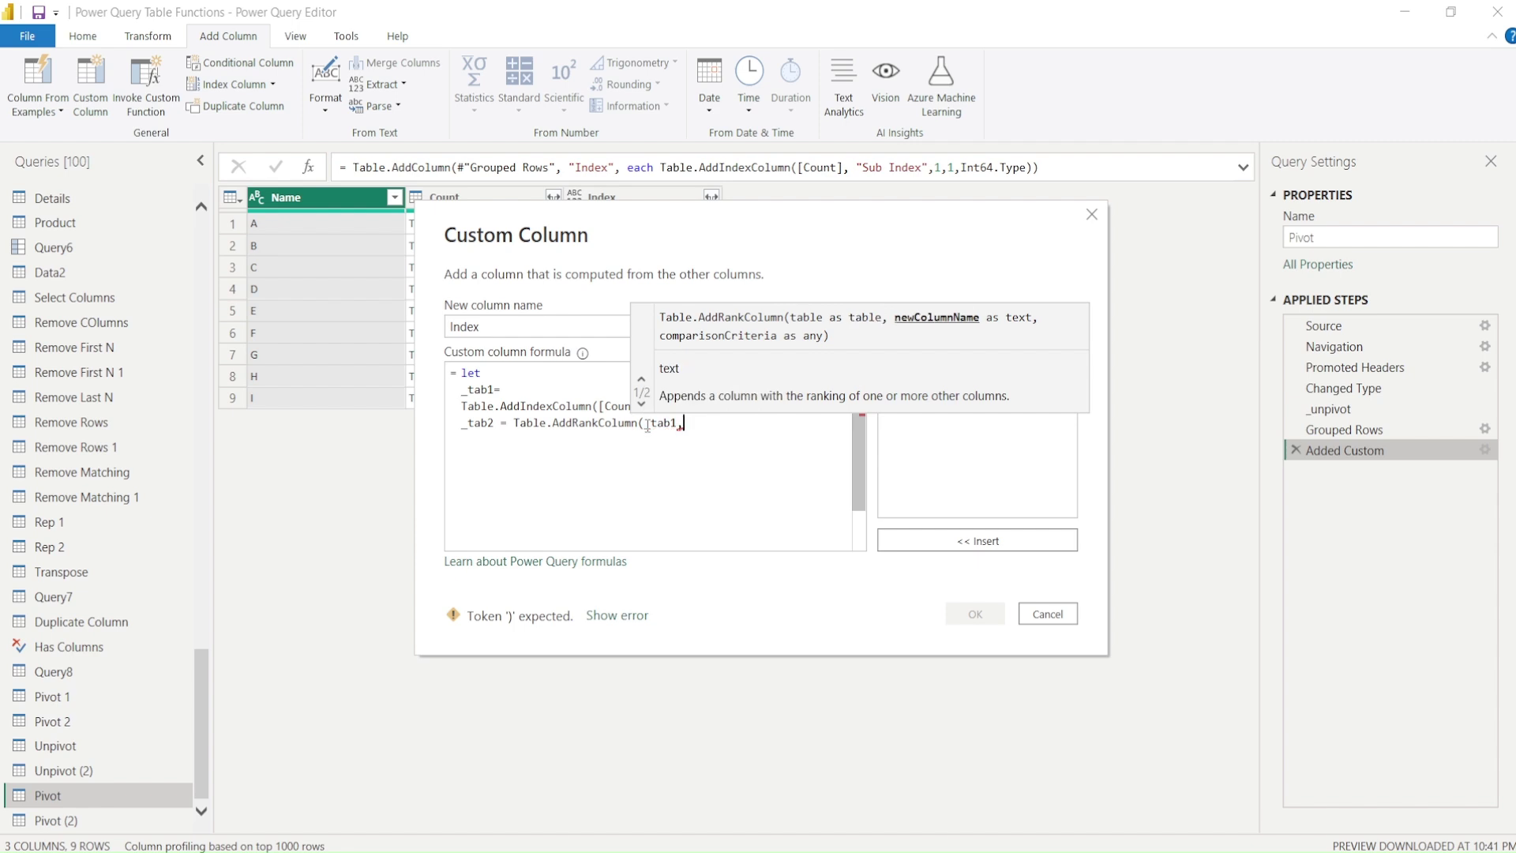
Enter "Rank" as the new column name in the Table.AddRankColumn(_tab1, call
type("\"Rank\",")
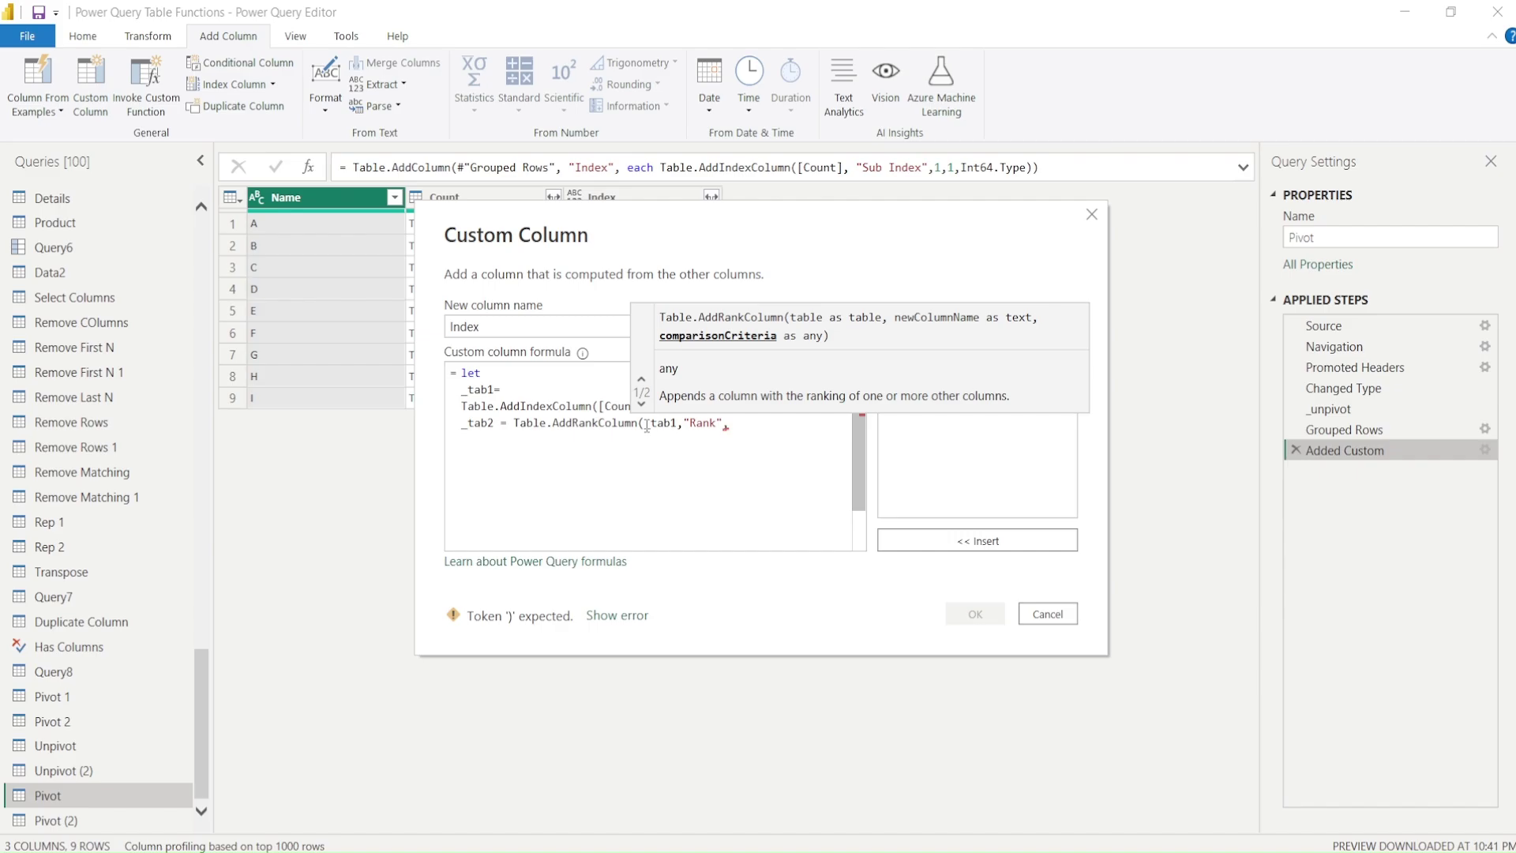
Switch to the Table.AddRankColumn documentation in the browser
key("alt+Tab")
Copy Example 1's Revenue sort criteria and RankKind.Competition lines from the AddRankColumn docs
left_click(413, 28)
scroll(566, 413, "down", 1)
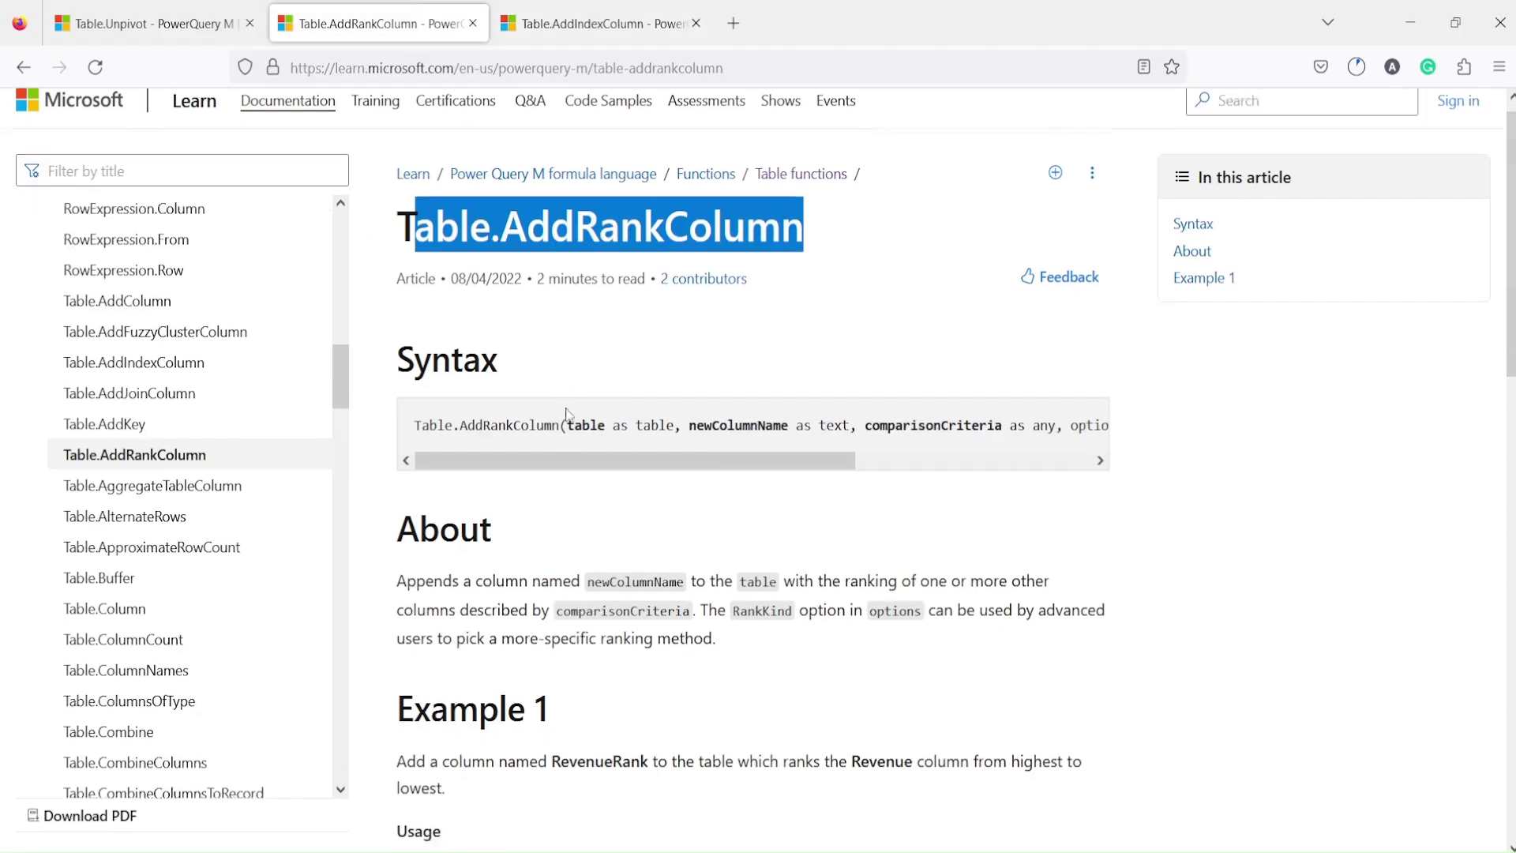
scroll(567, 413, "down", 8)
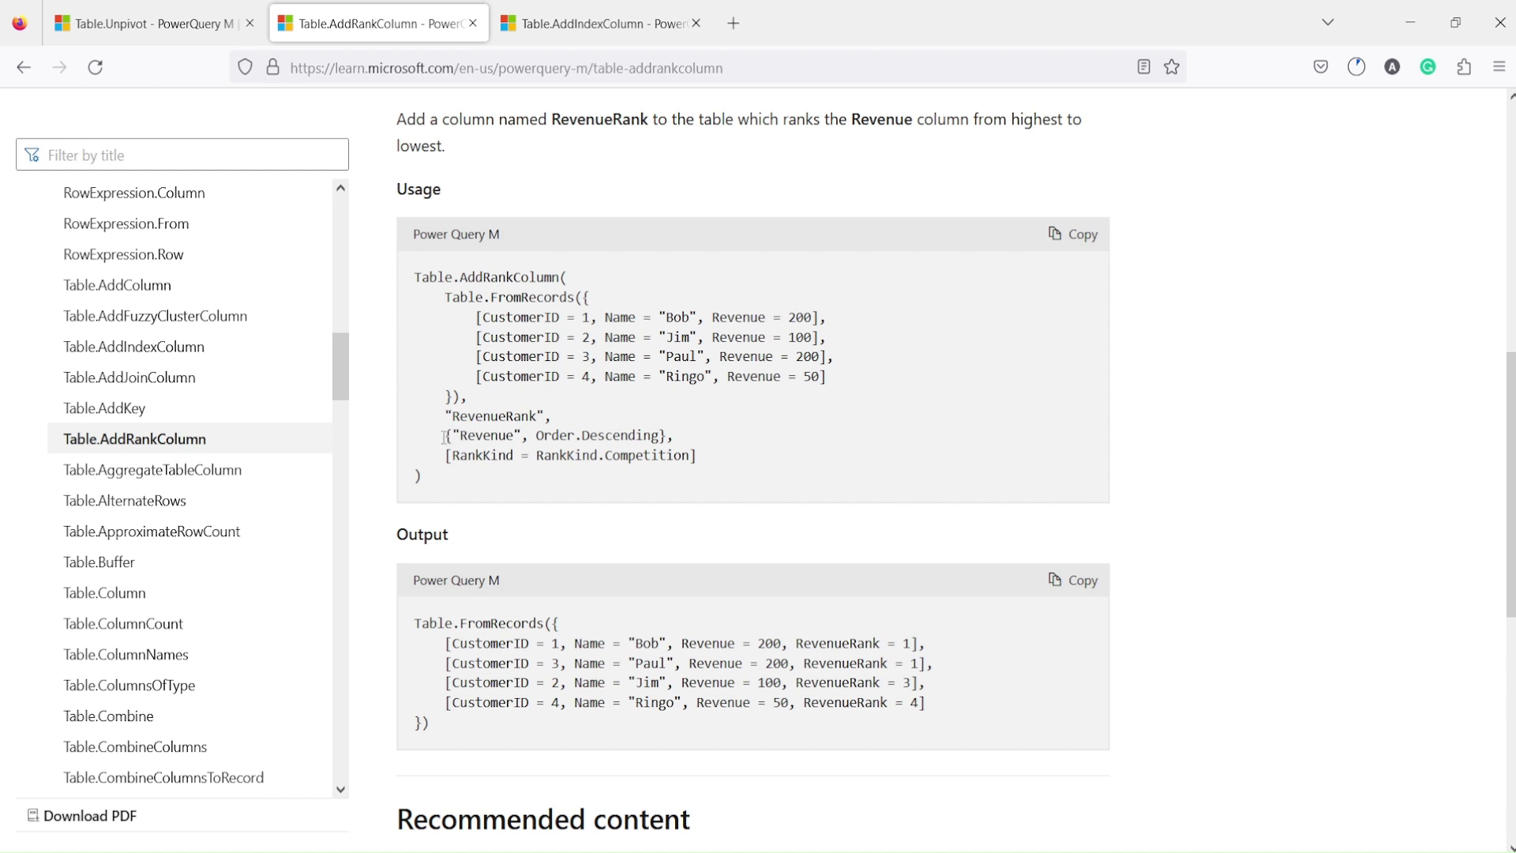
left_click_drag(444, 437, 705, 464)
key("ctrl+c")
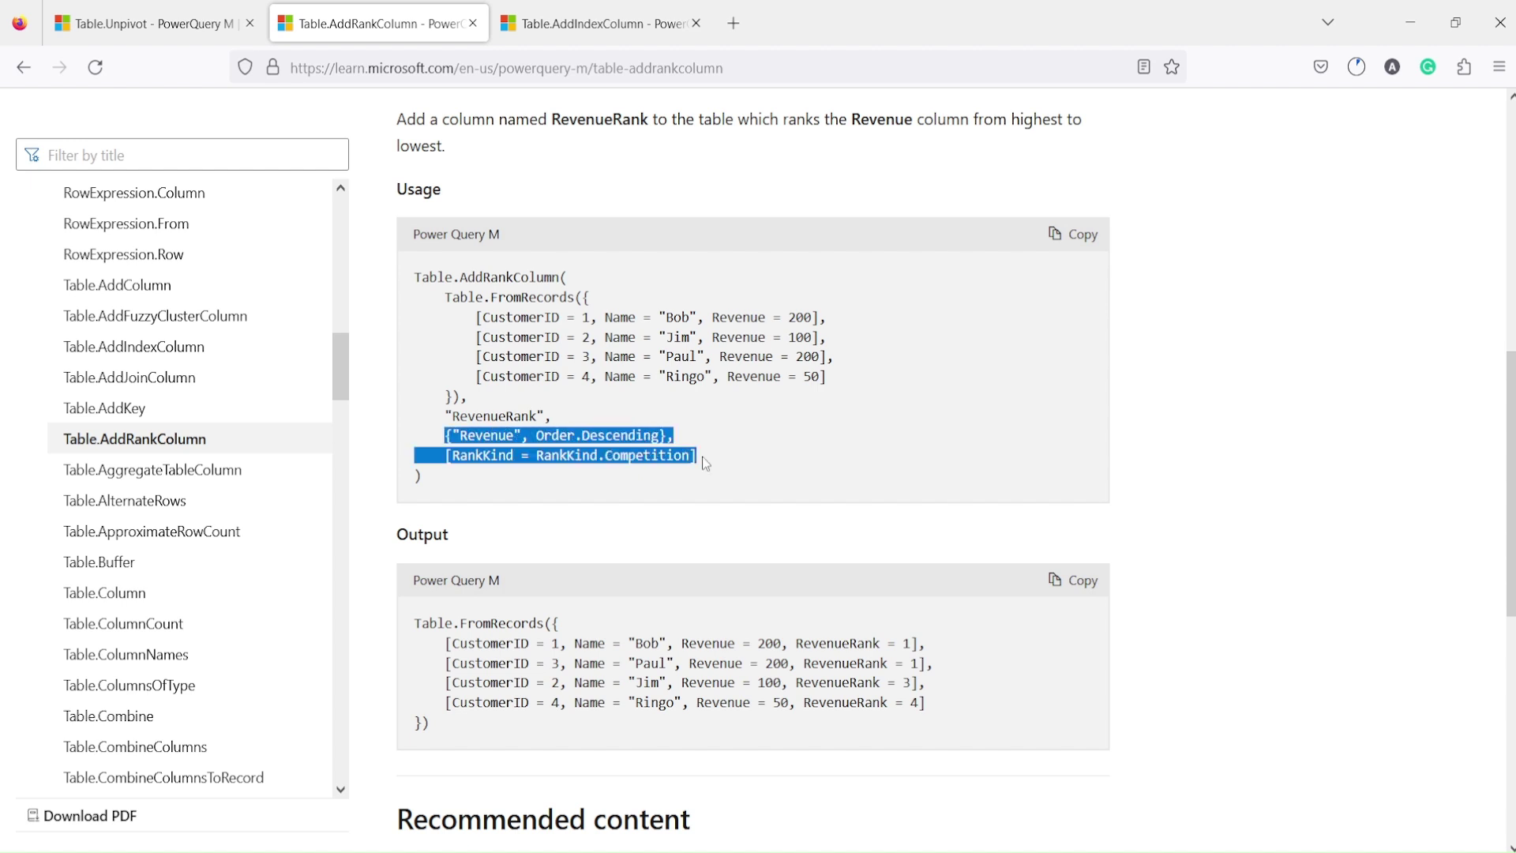
scroll(701, 457, "down", 3)
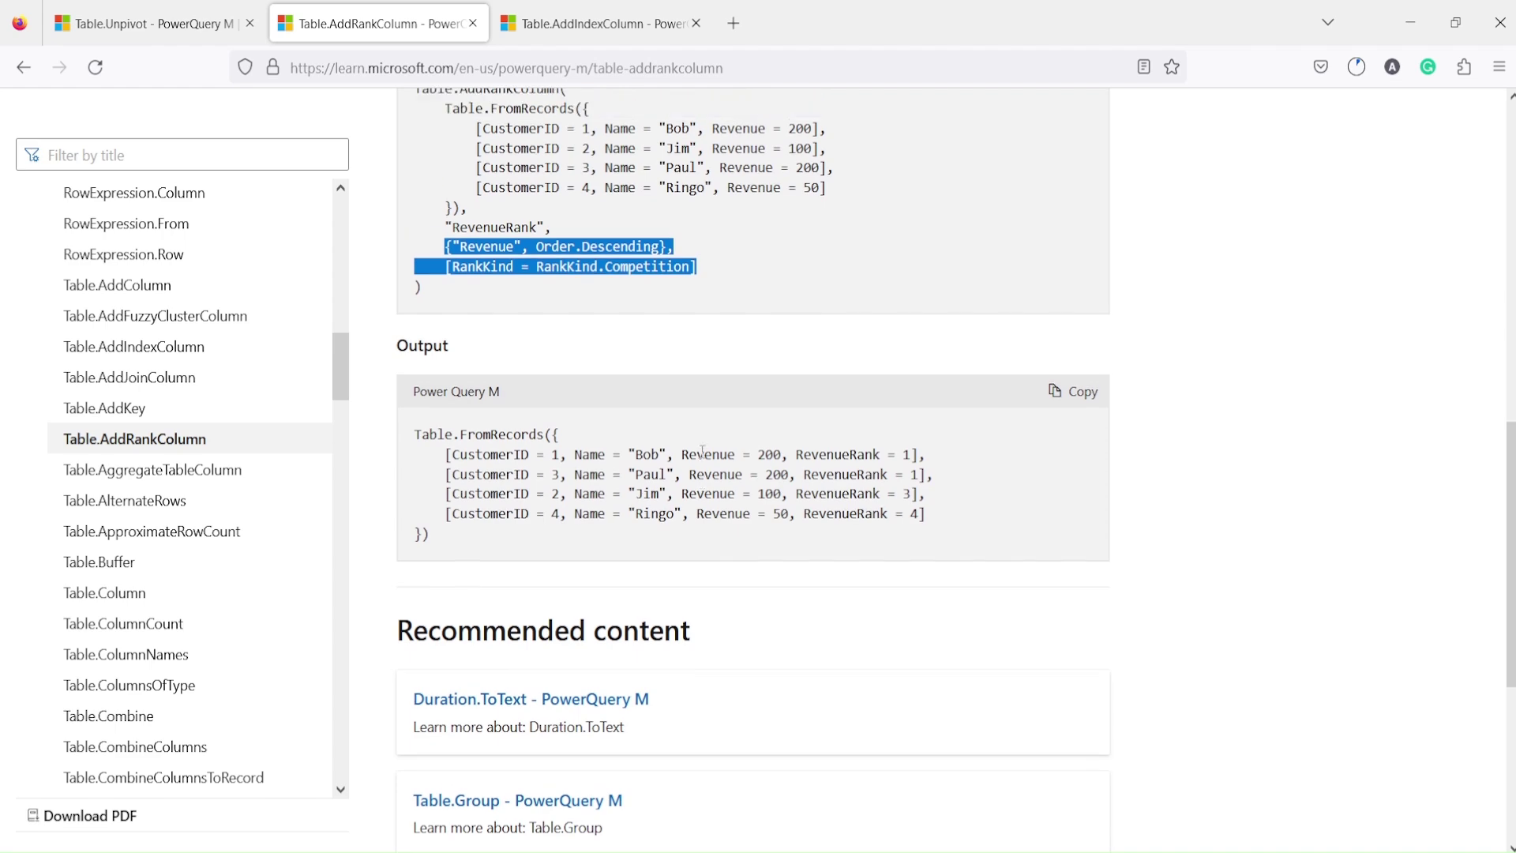
scroll(556, 455, "up", 3)
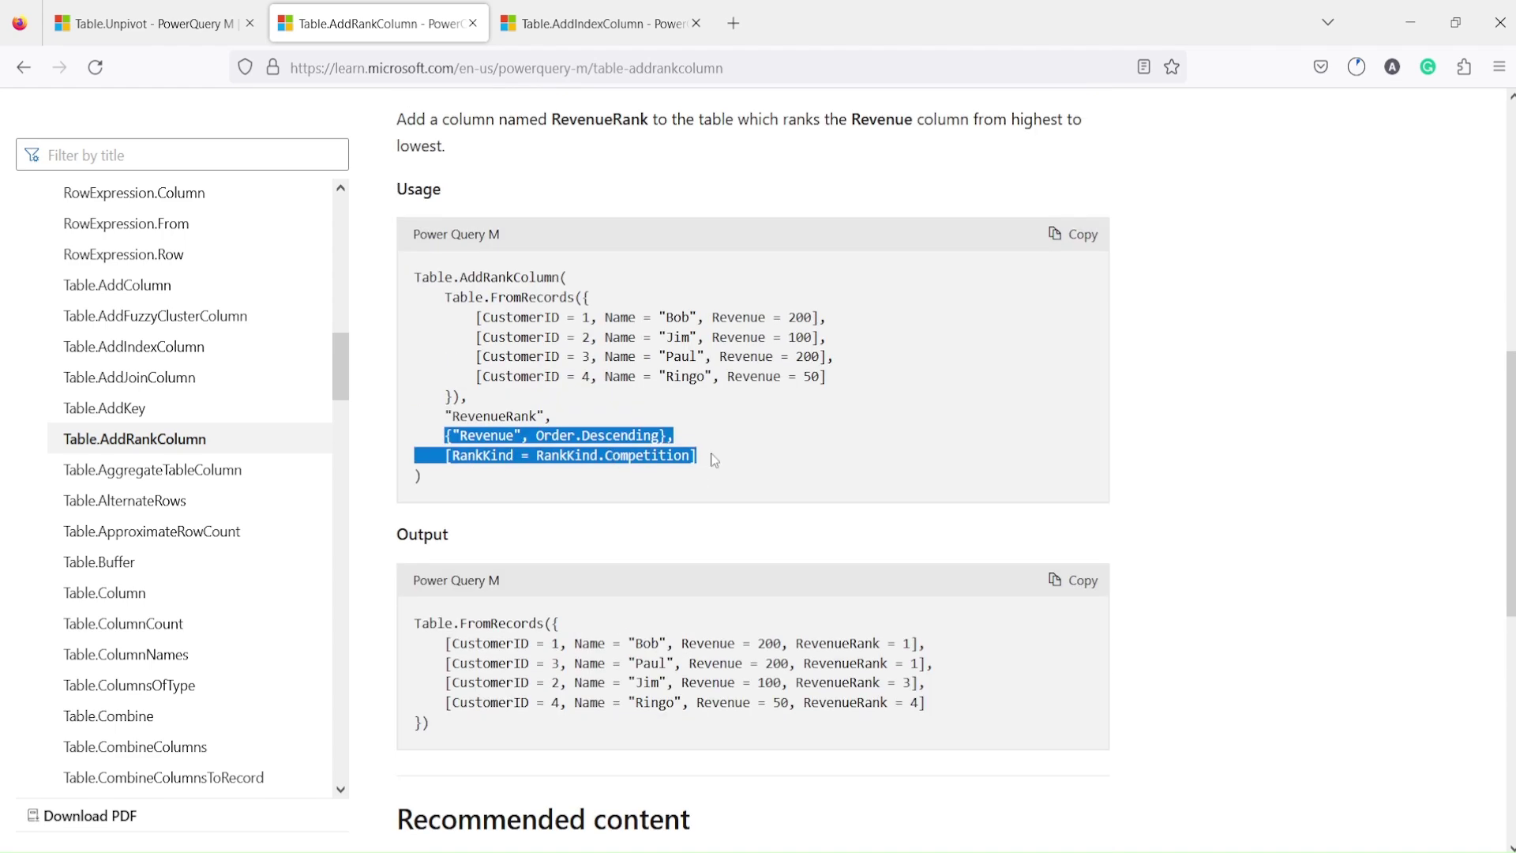
key("alt+Tab")
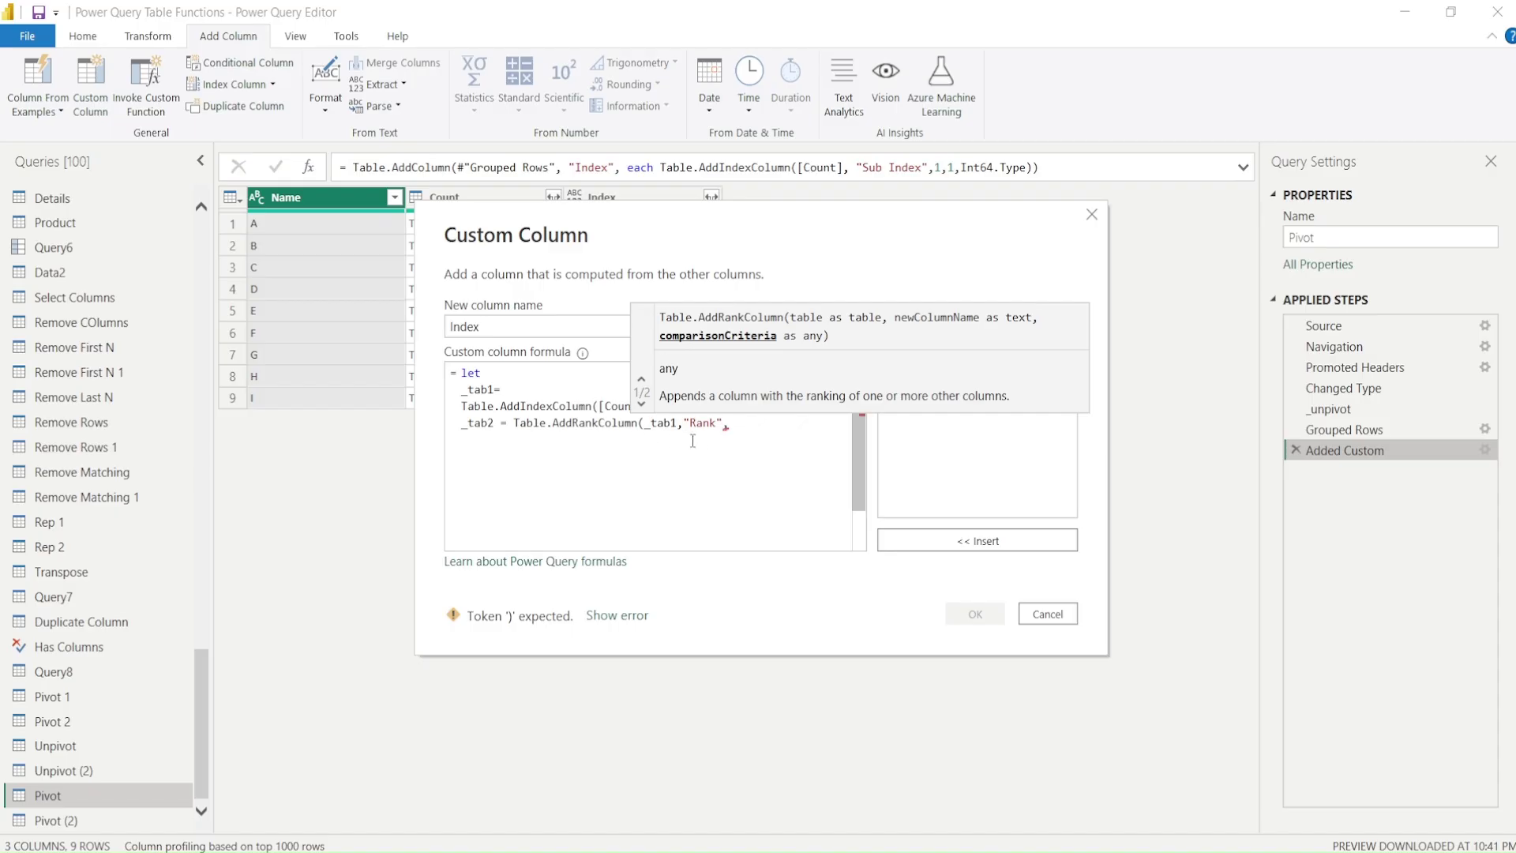
Paste the copied ranking arguments, close the call, and change the sort column from Revenue to Marks
key("ctrl+v")
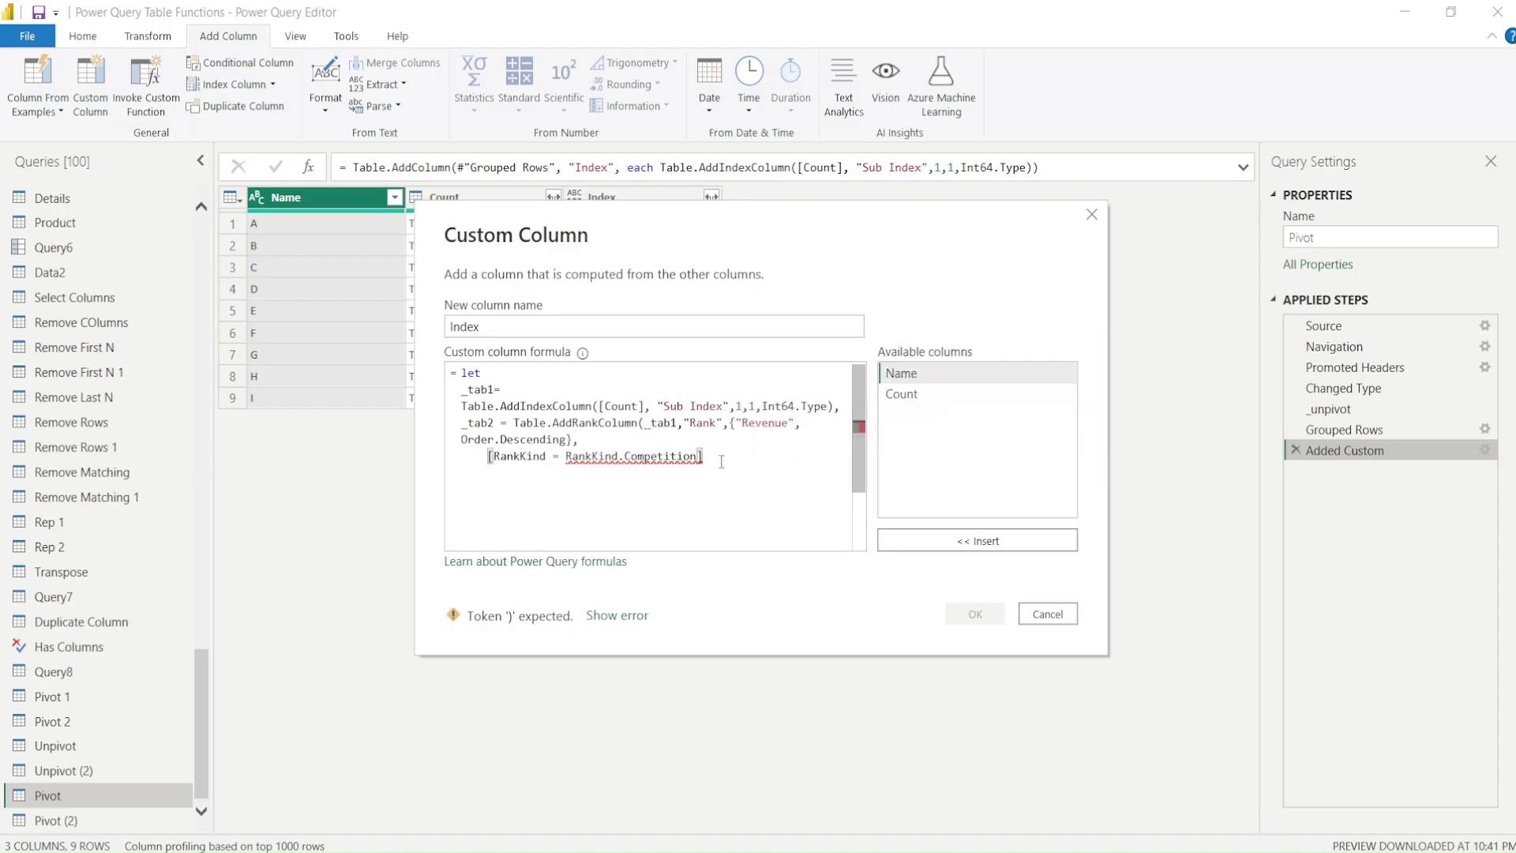
type(")")
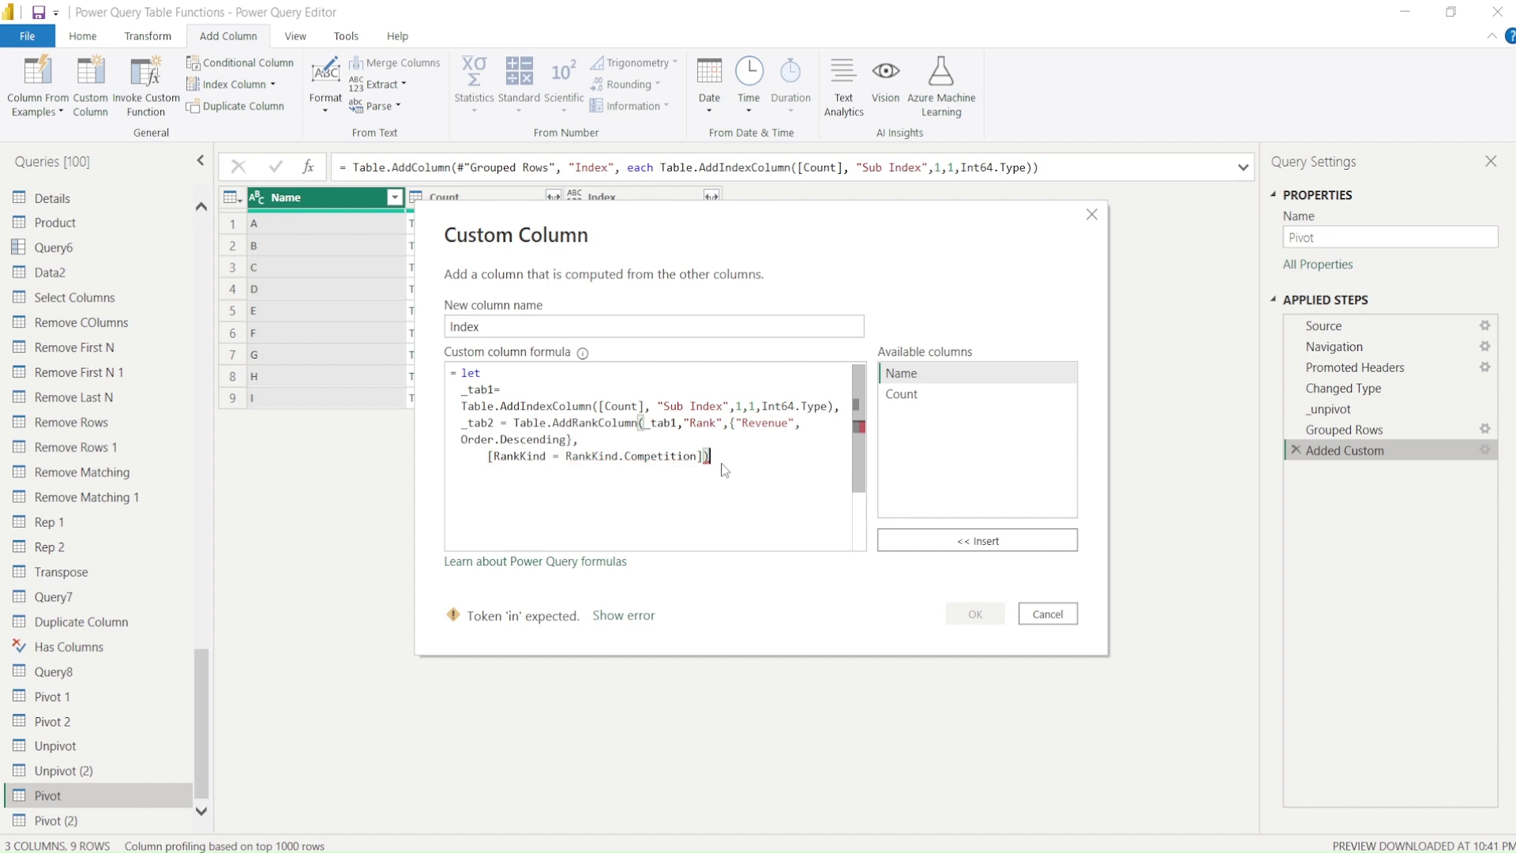
double_click(774, 426)
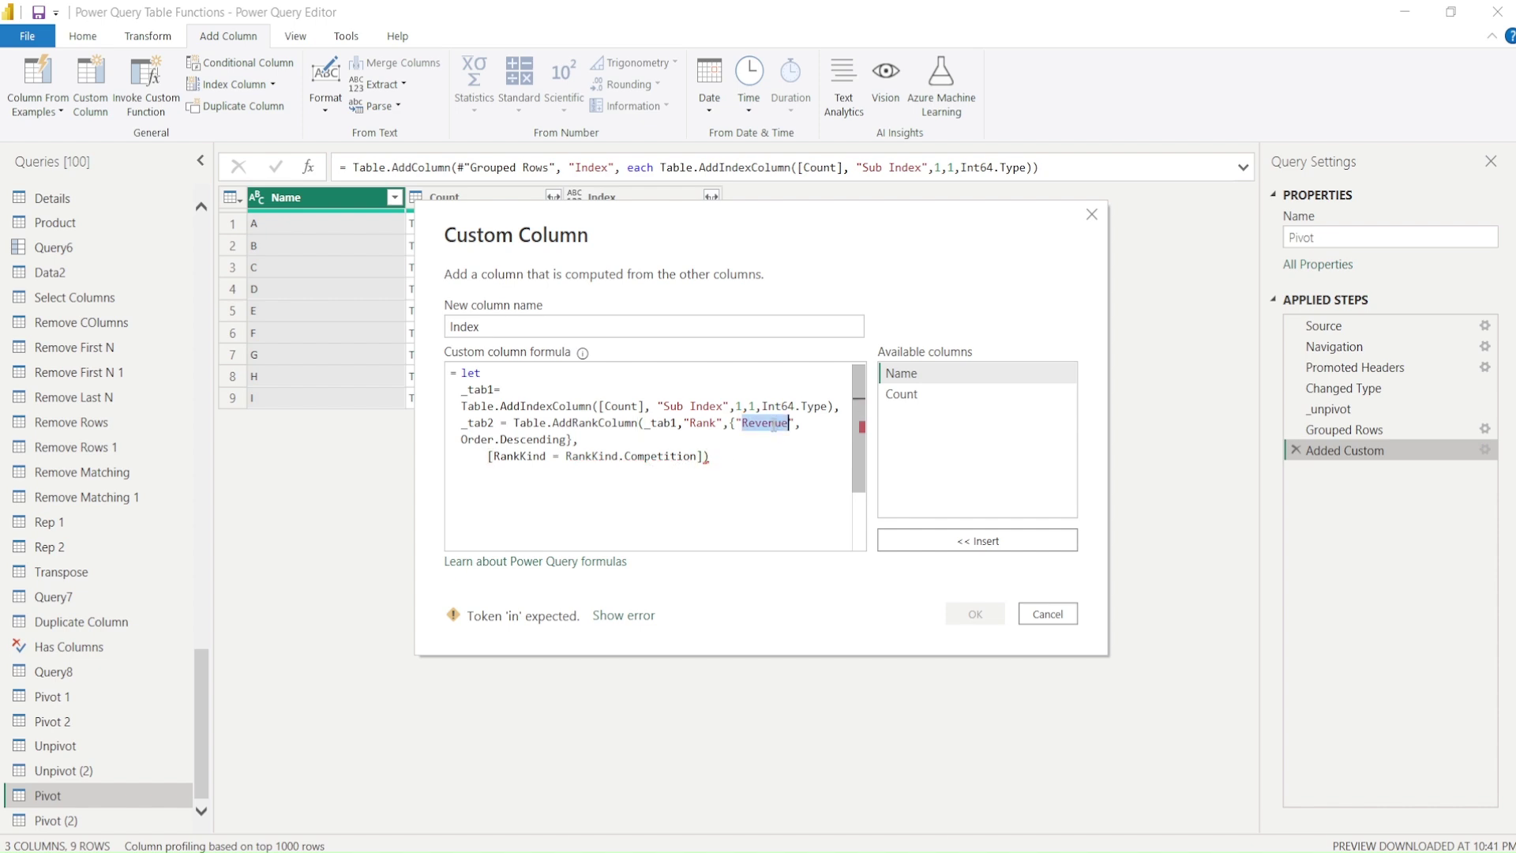
left_click_drag(669, 242, 657, 323)
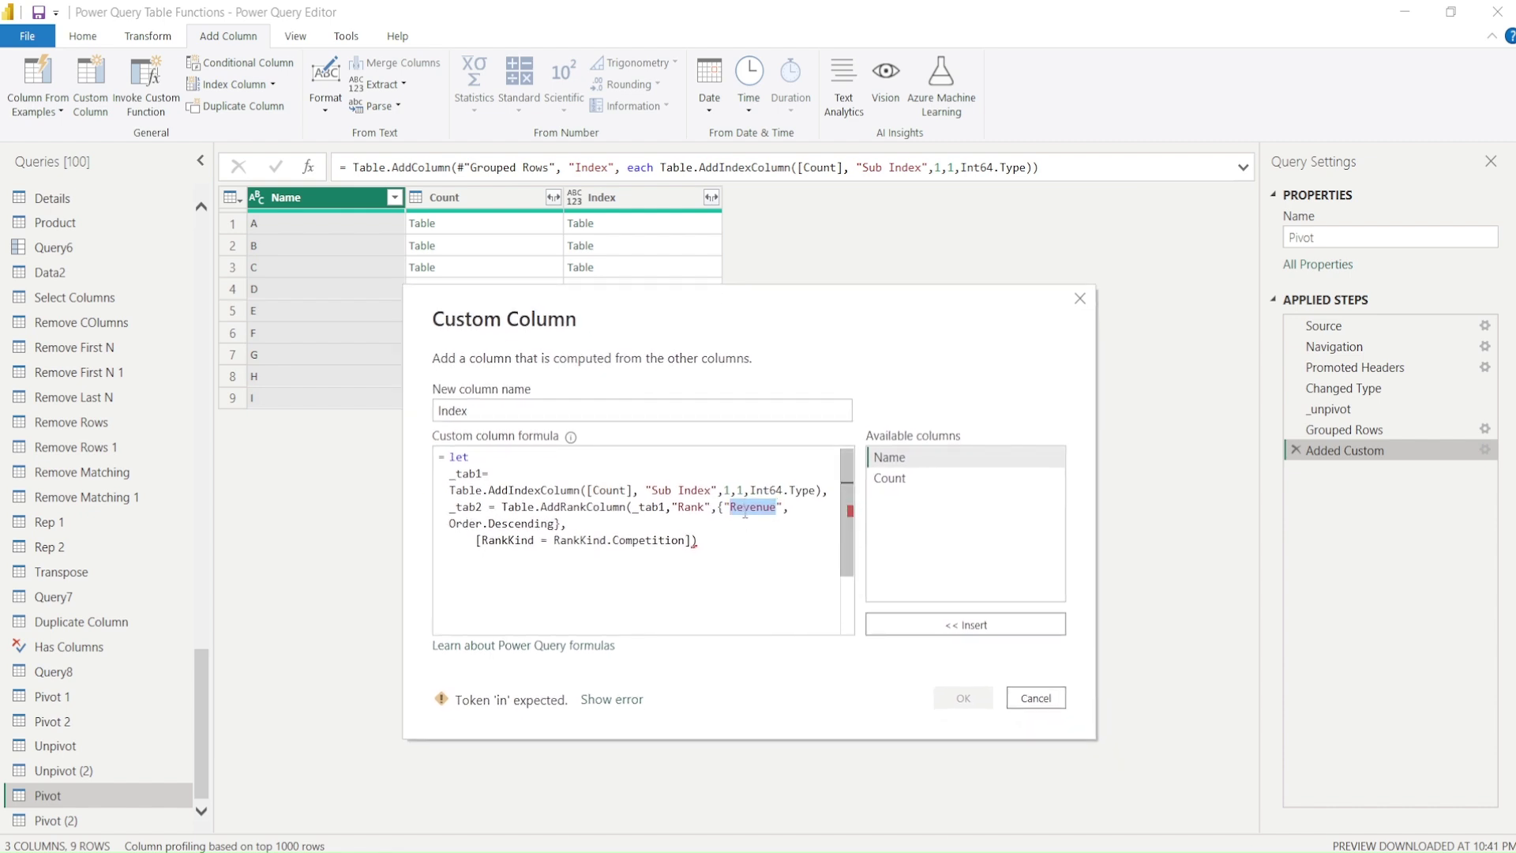
type("Marks")
left_click(707, 540)
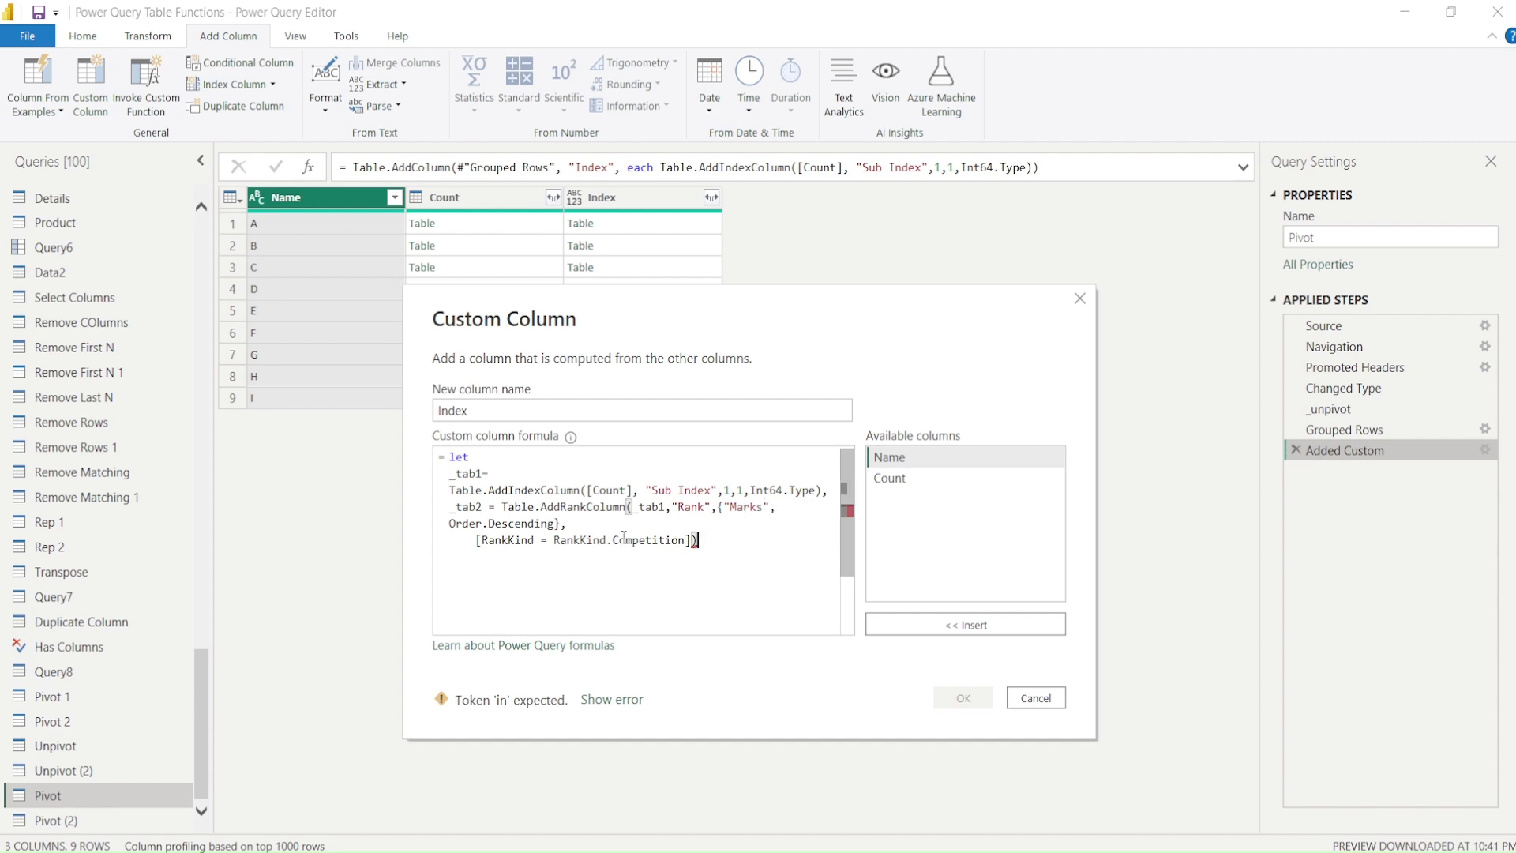
left_click(771, 510)
type(",")
left_click(703, 540)
Finish the let block with 'in _tab2' and apply the Index custom column
key("Return")
type("in")
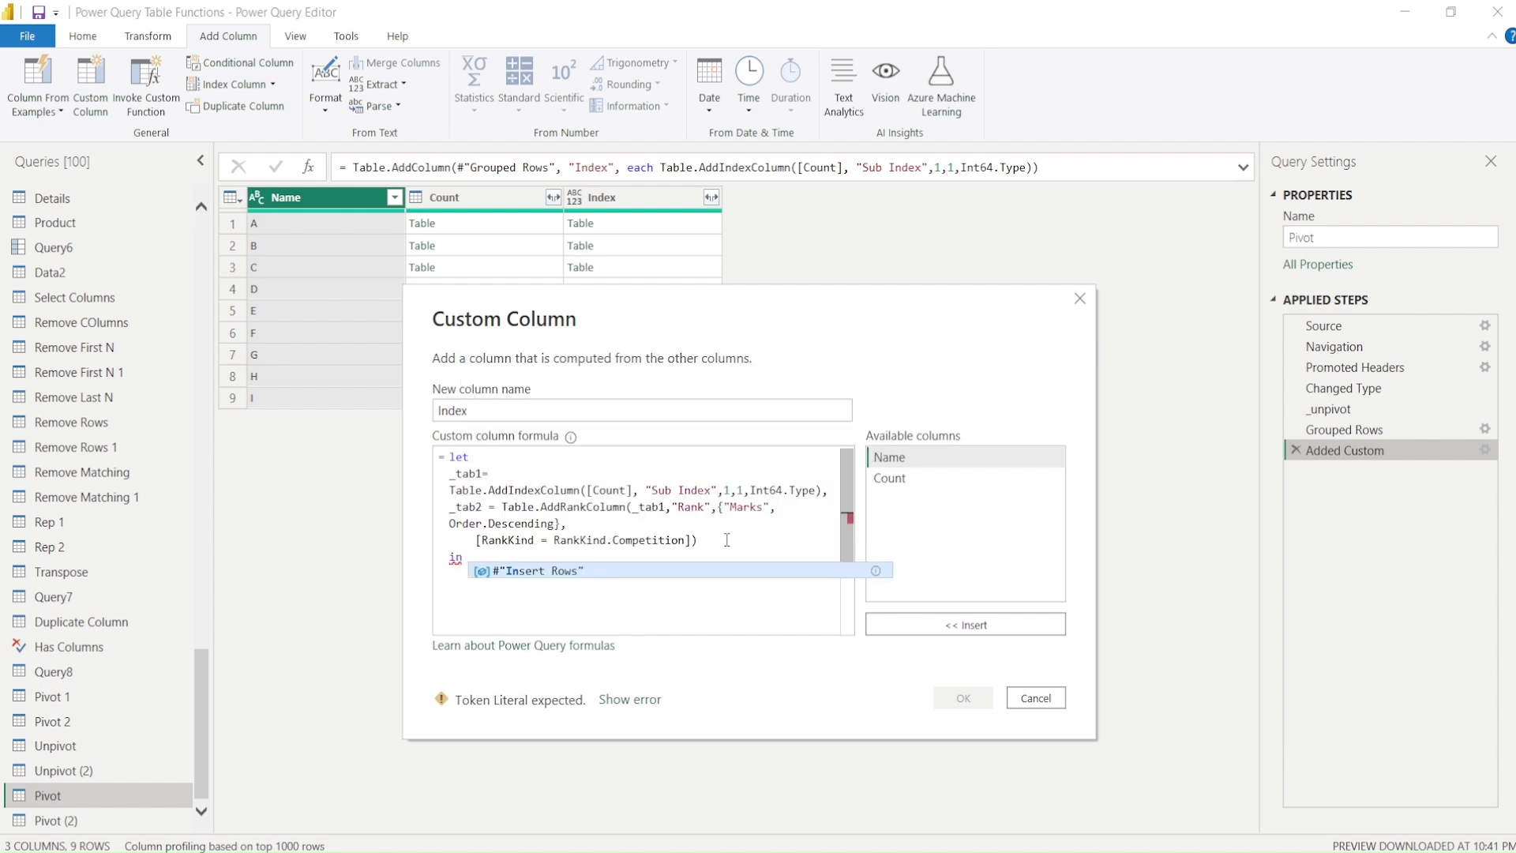
type("t")
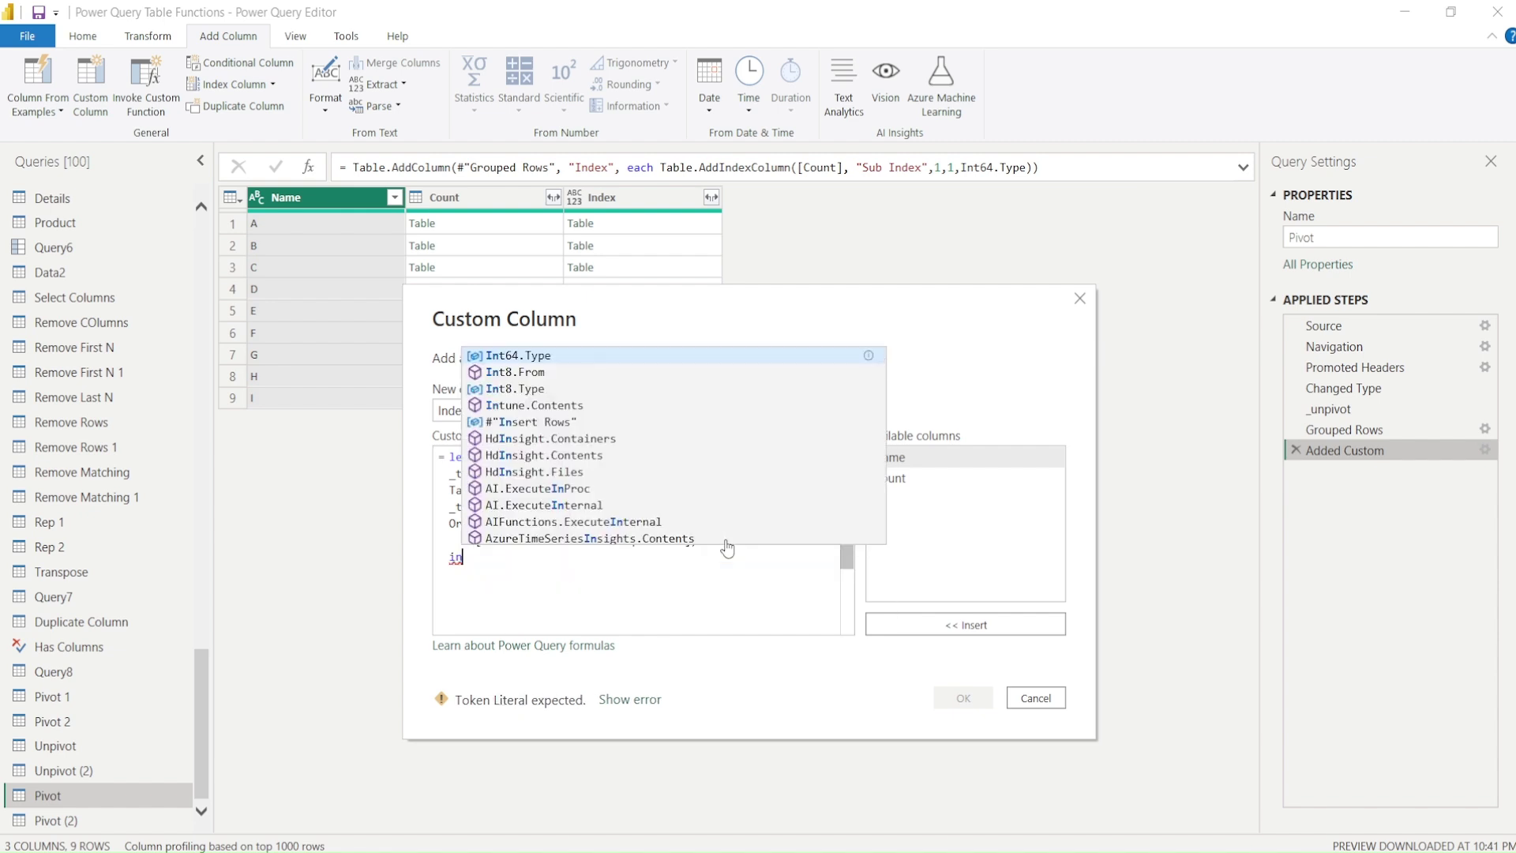
key("Tab")
key("BackSpace")
key("BackSpace")
key("BackSpace")
key("BackSpace")
key("BackSpace")
key("BackSpace")
key("BackSpace")
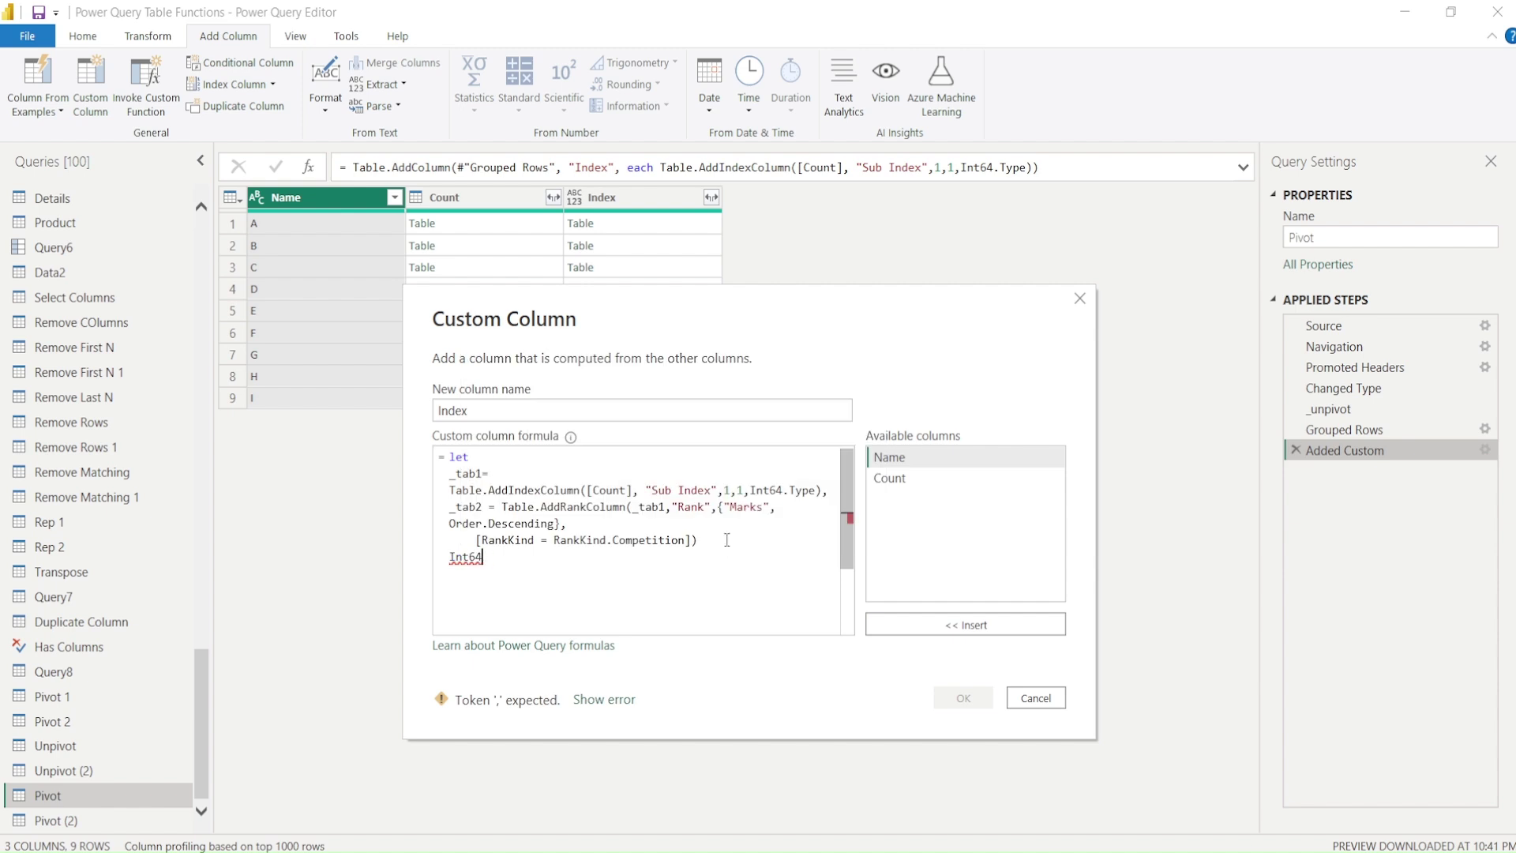
key("BackSpace")
key("BackSpace")
key("BackSpace")
type("I")
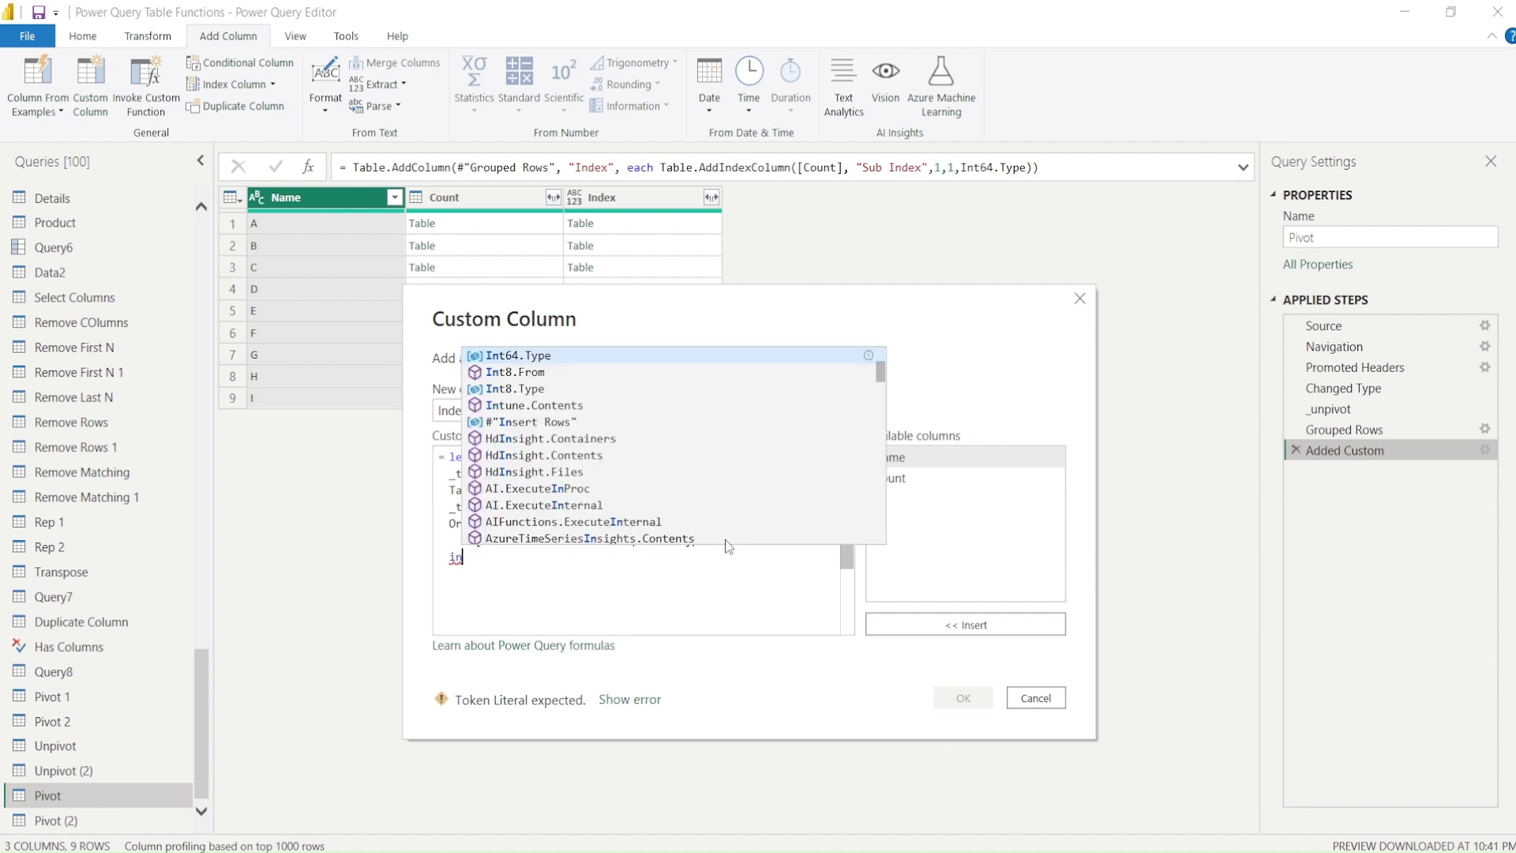
key("Tab")
key("BackSpace")
key("BackSpace")
key("BackSpace")
key("BackSpace")
key("BackSpace")
key("BackSpace")
key("BackSpace")
key("BackSpace")
key("BackSpace")
key("BackSpace")
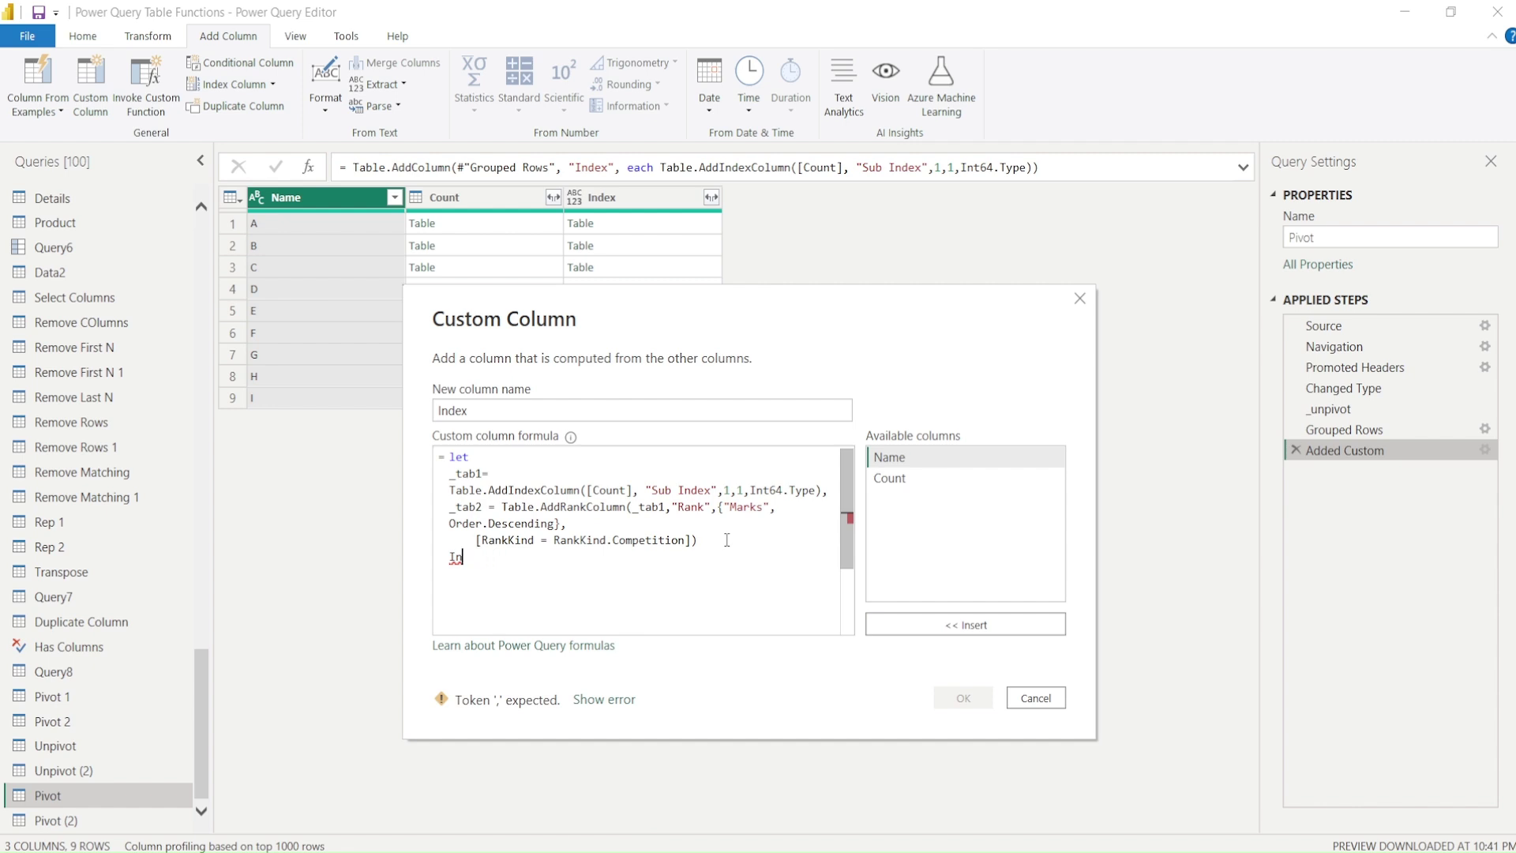
type("in")
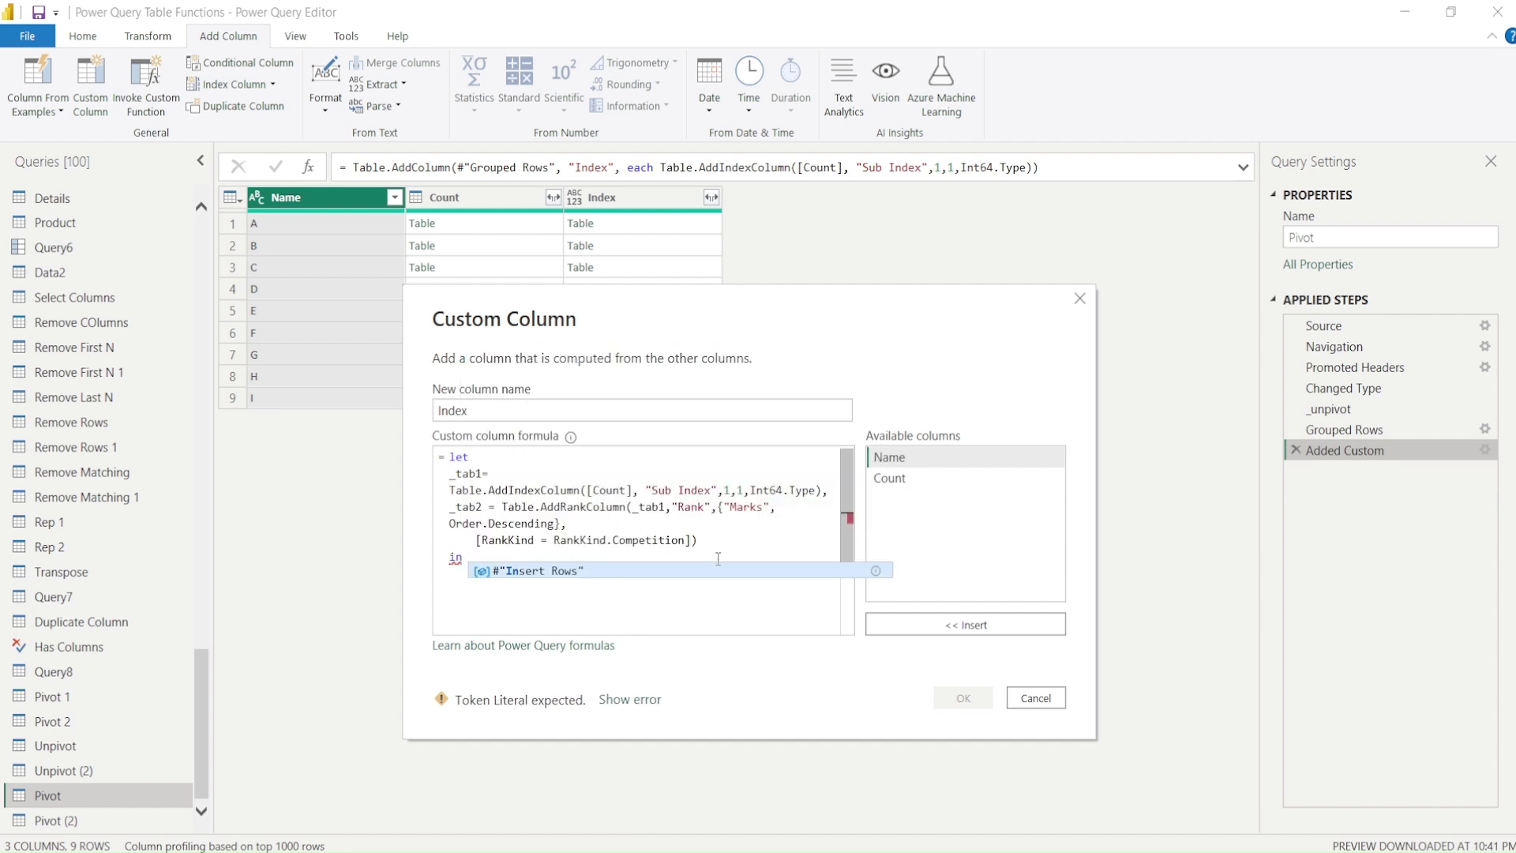
key("Return")
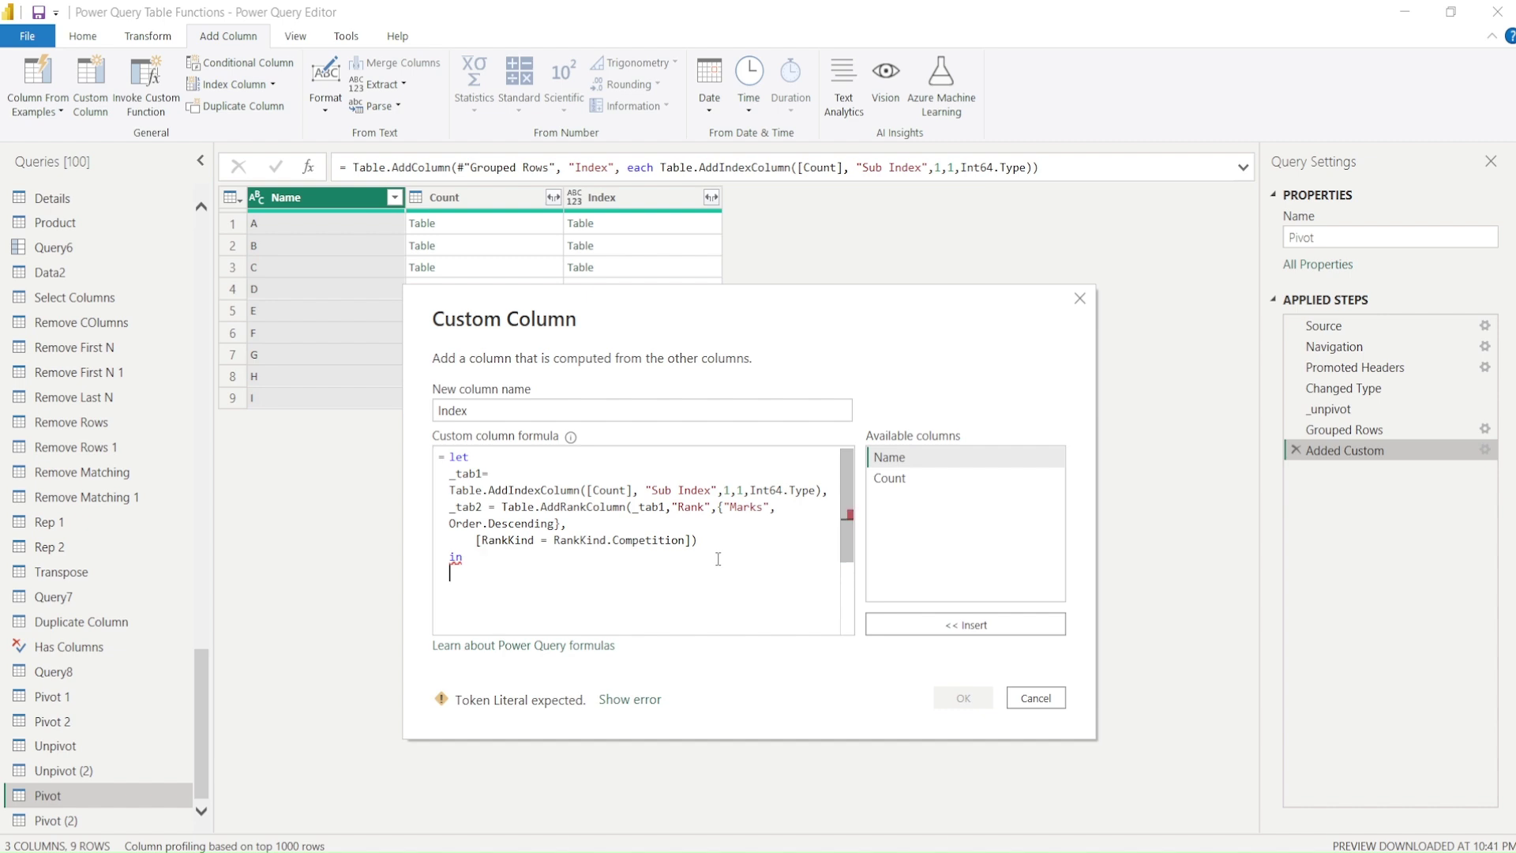
type("_tab")
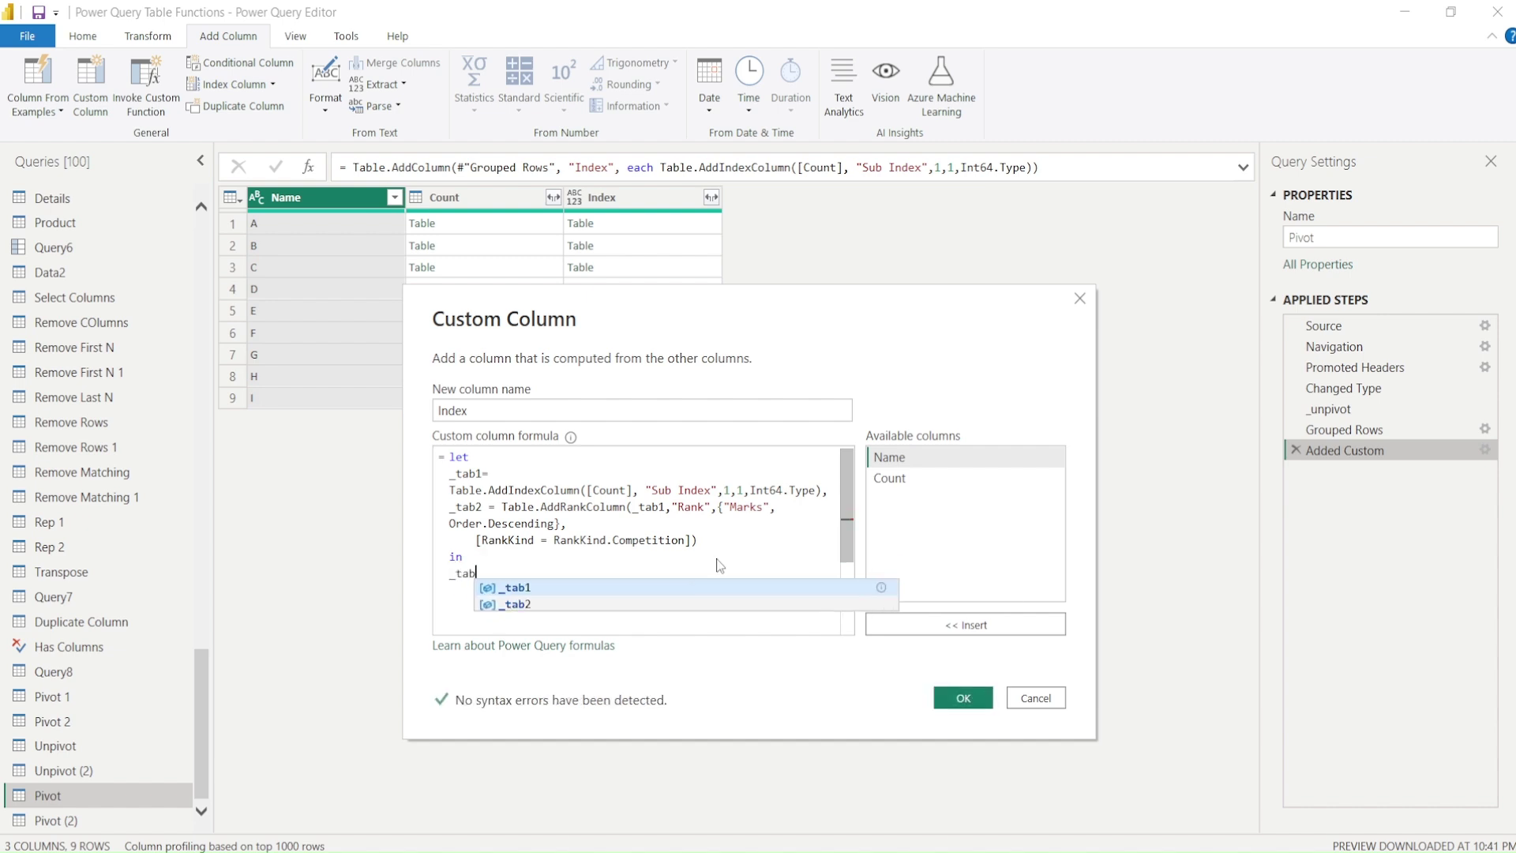
type("2")
left_click(716, 538)
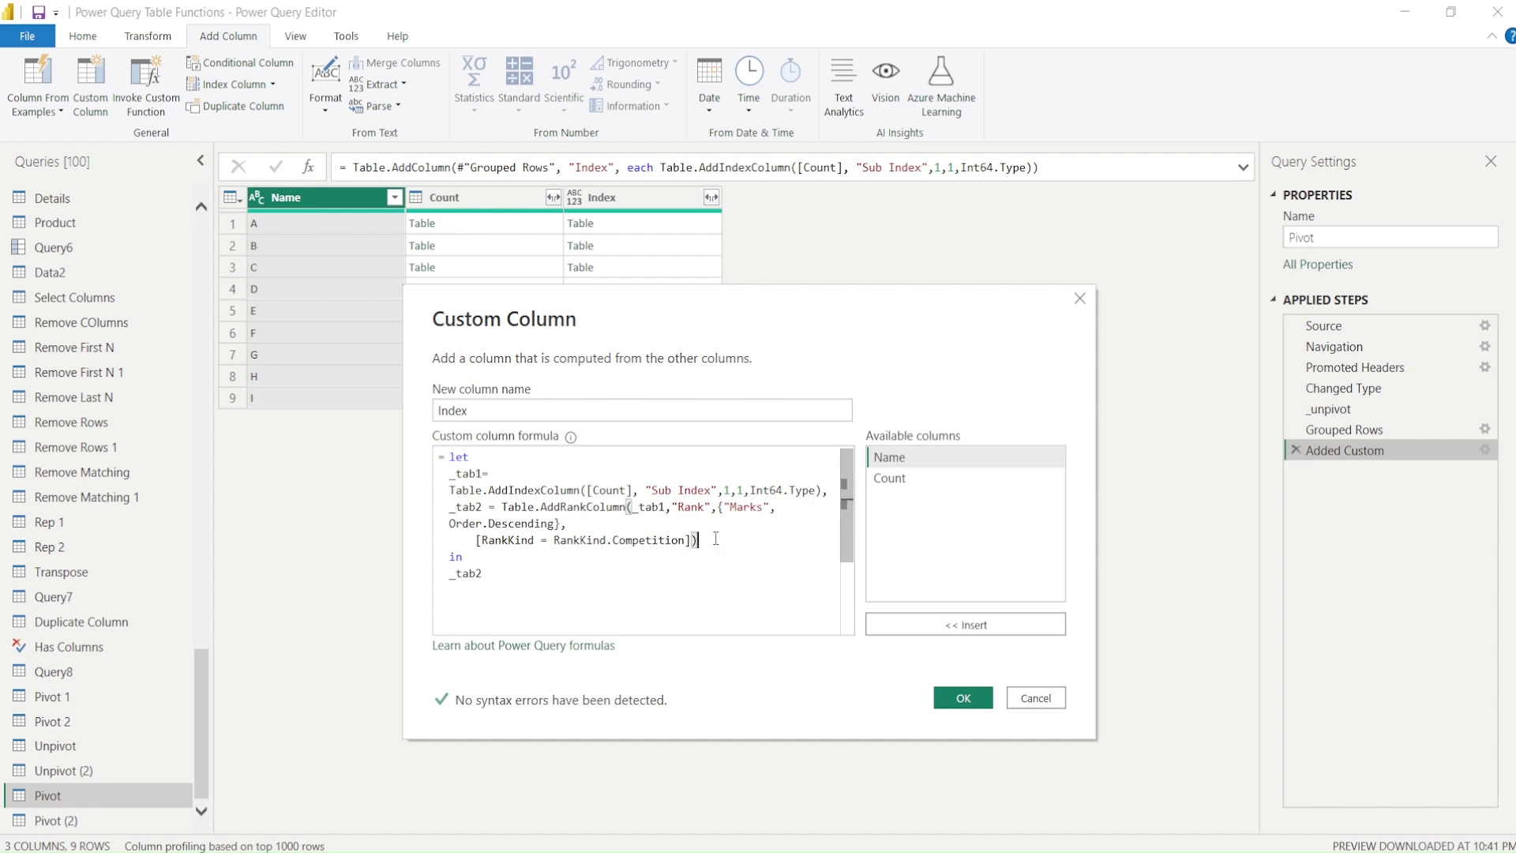
left_click(962, 697)
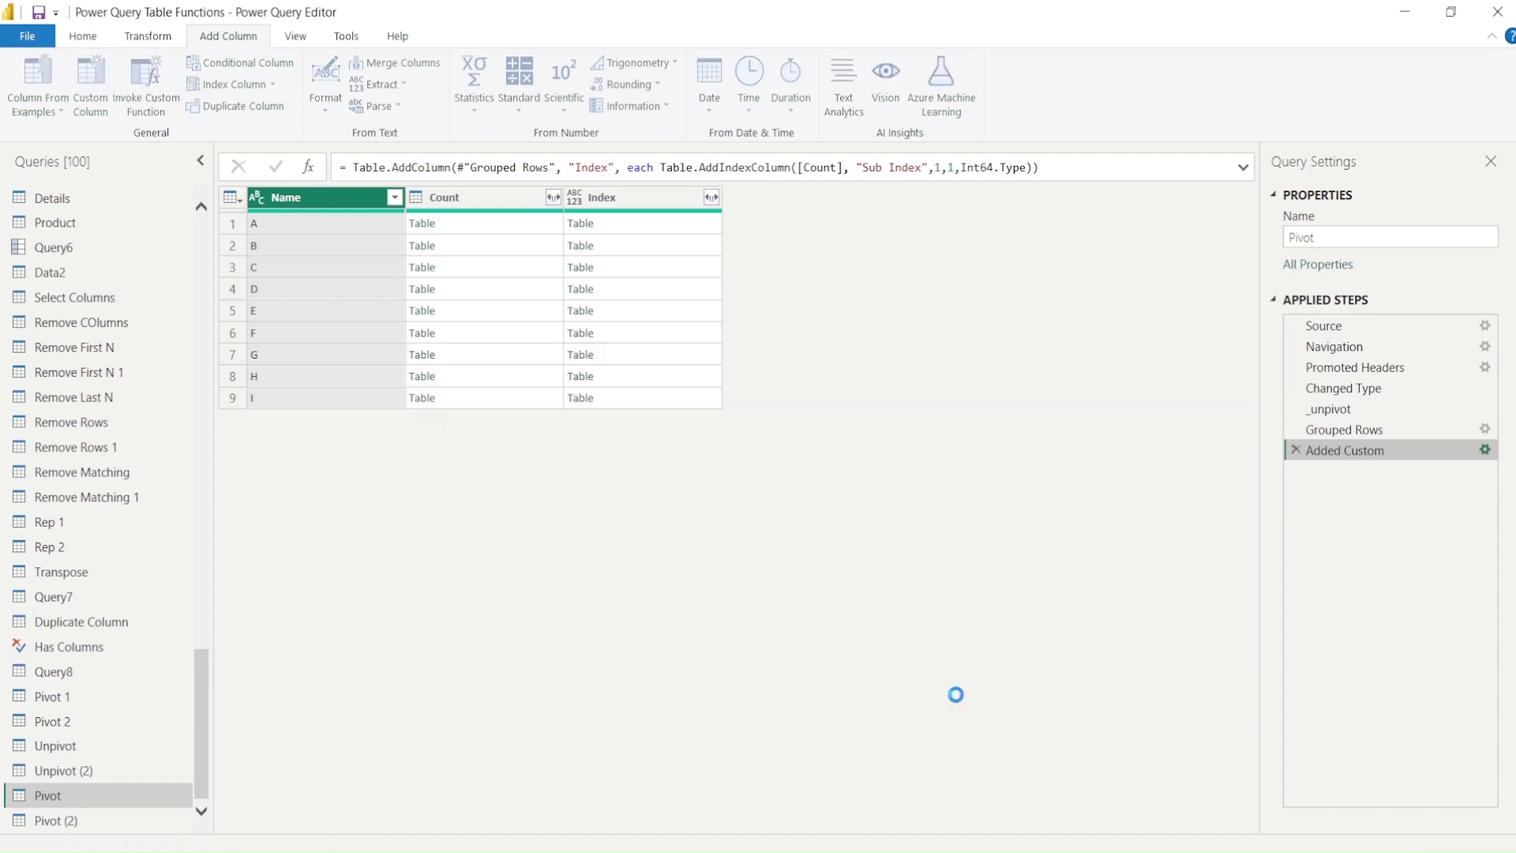
Preview row A's nested table with its Sub Index and Rank columns
left_click(684, 225)
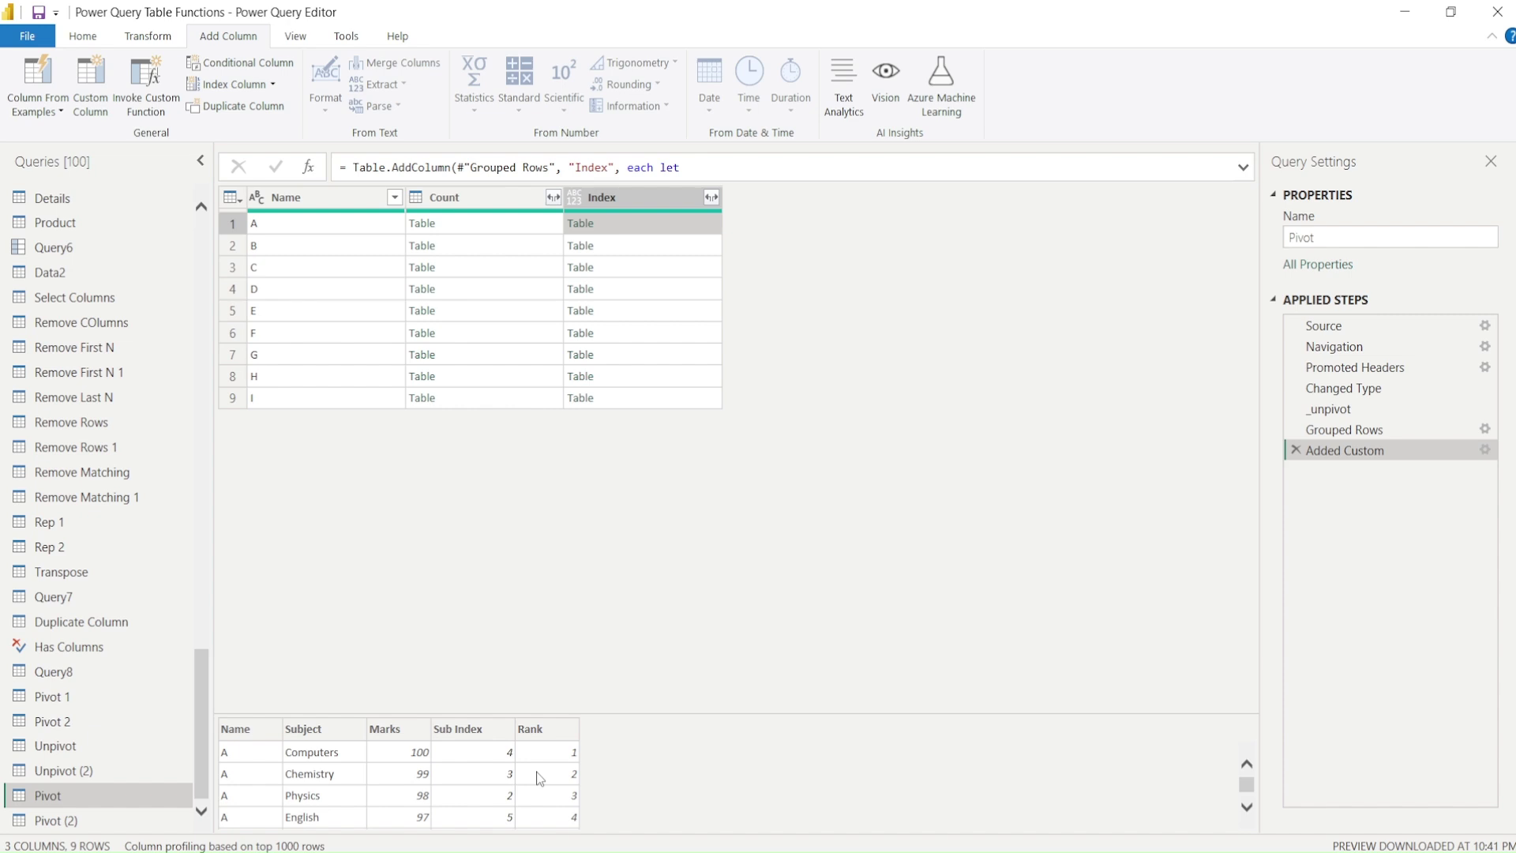
scroll(409, 786, "down", 1)
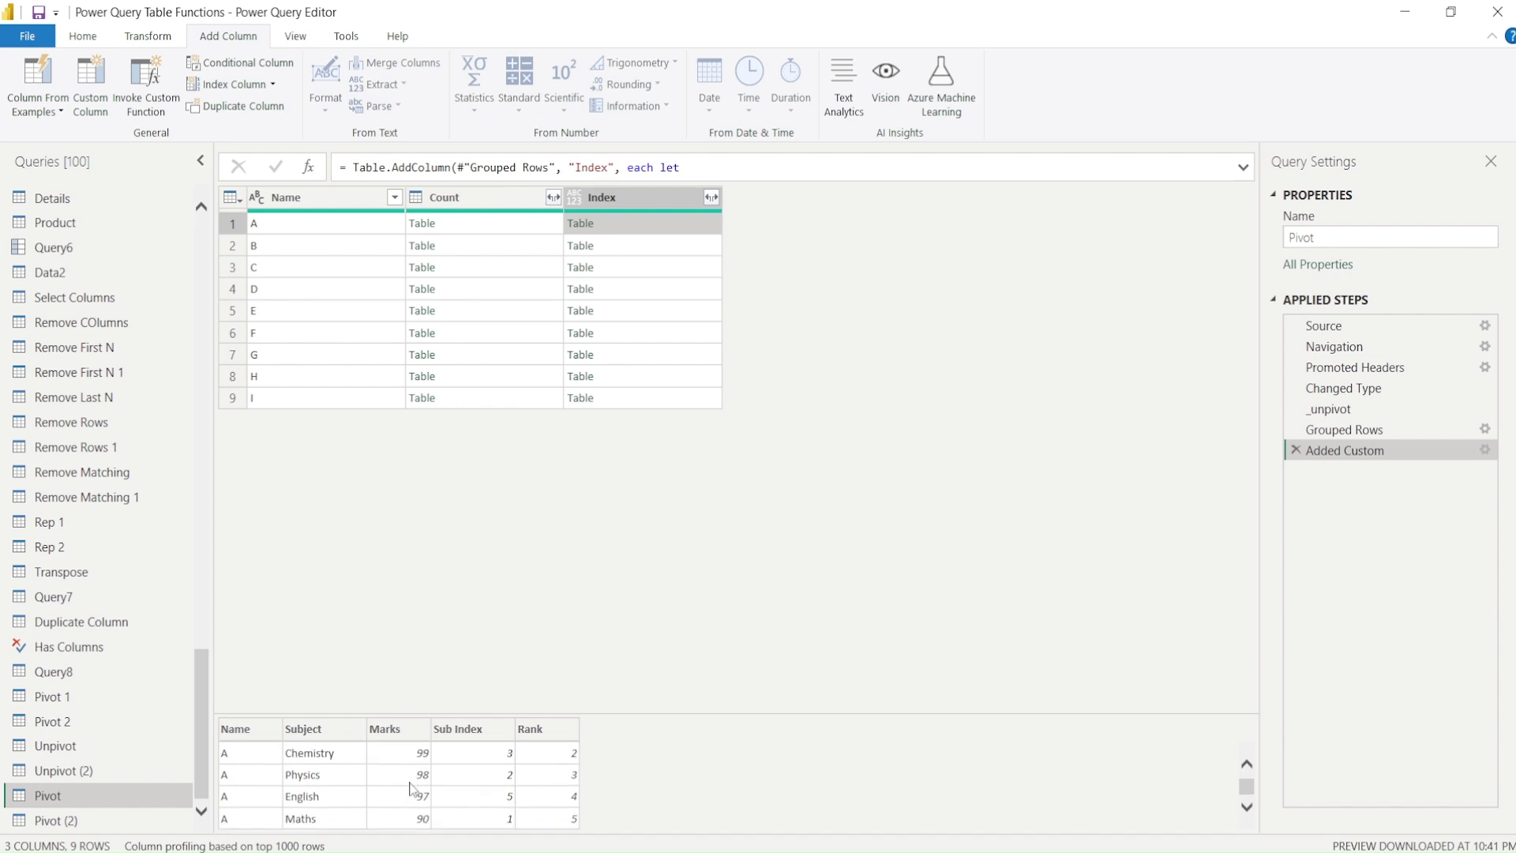
scroll(409, 782, "up", 1)
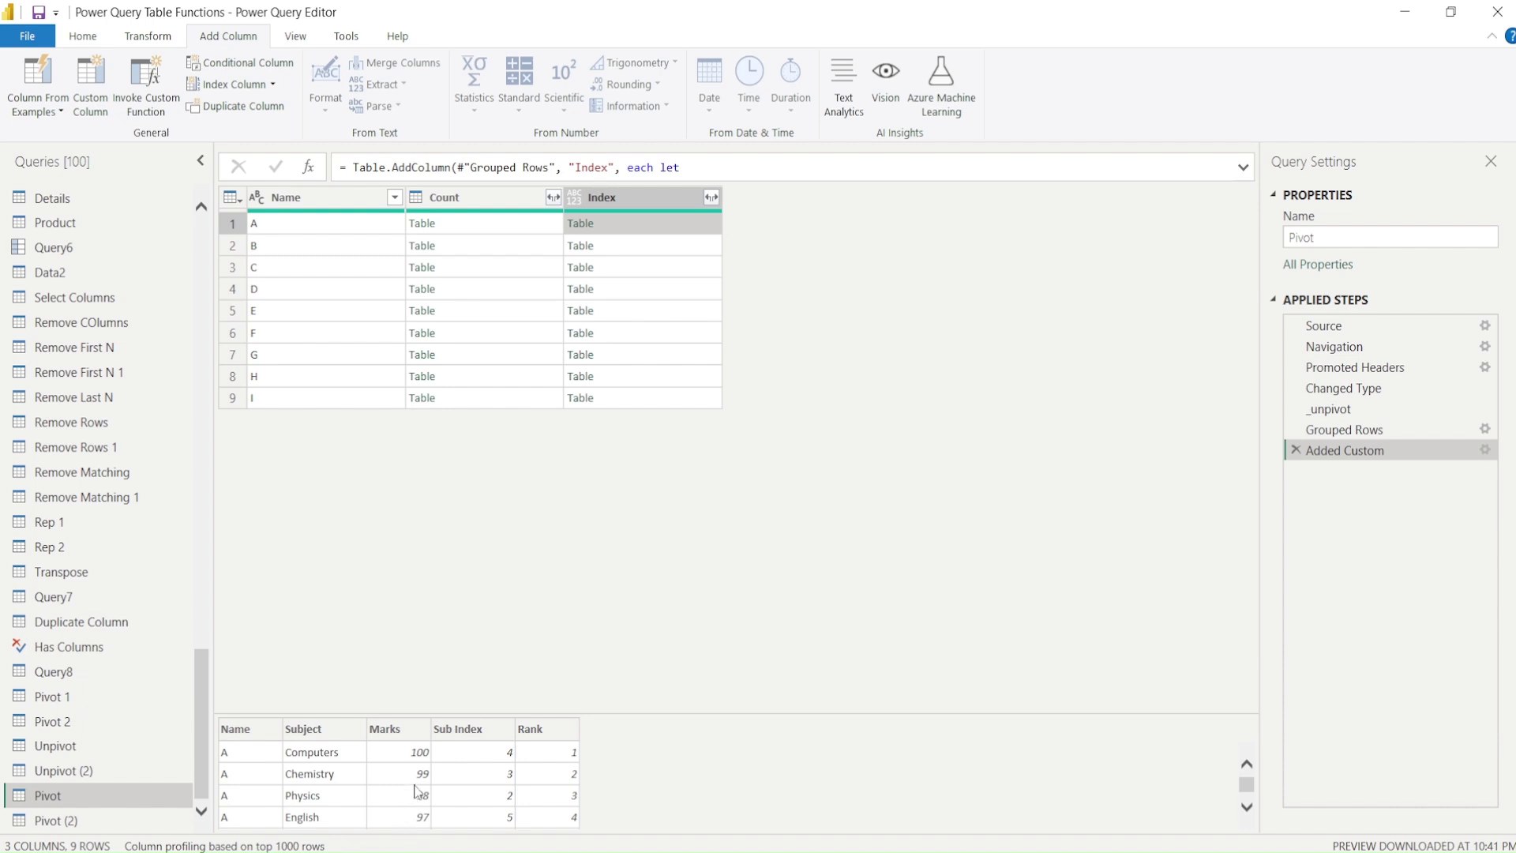
scroll(416, 789, "down", 1)
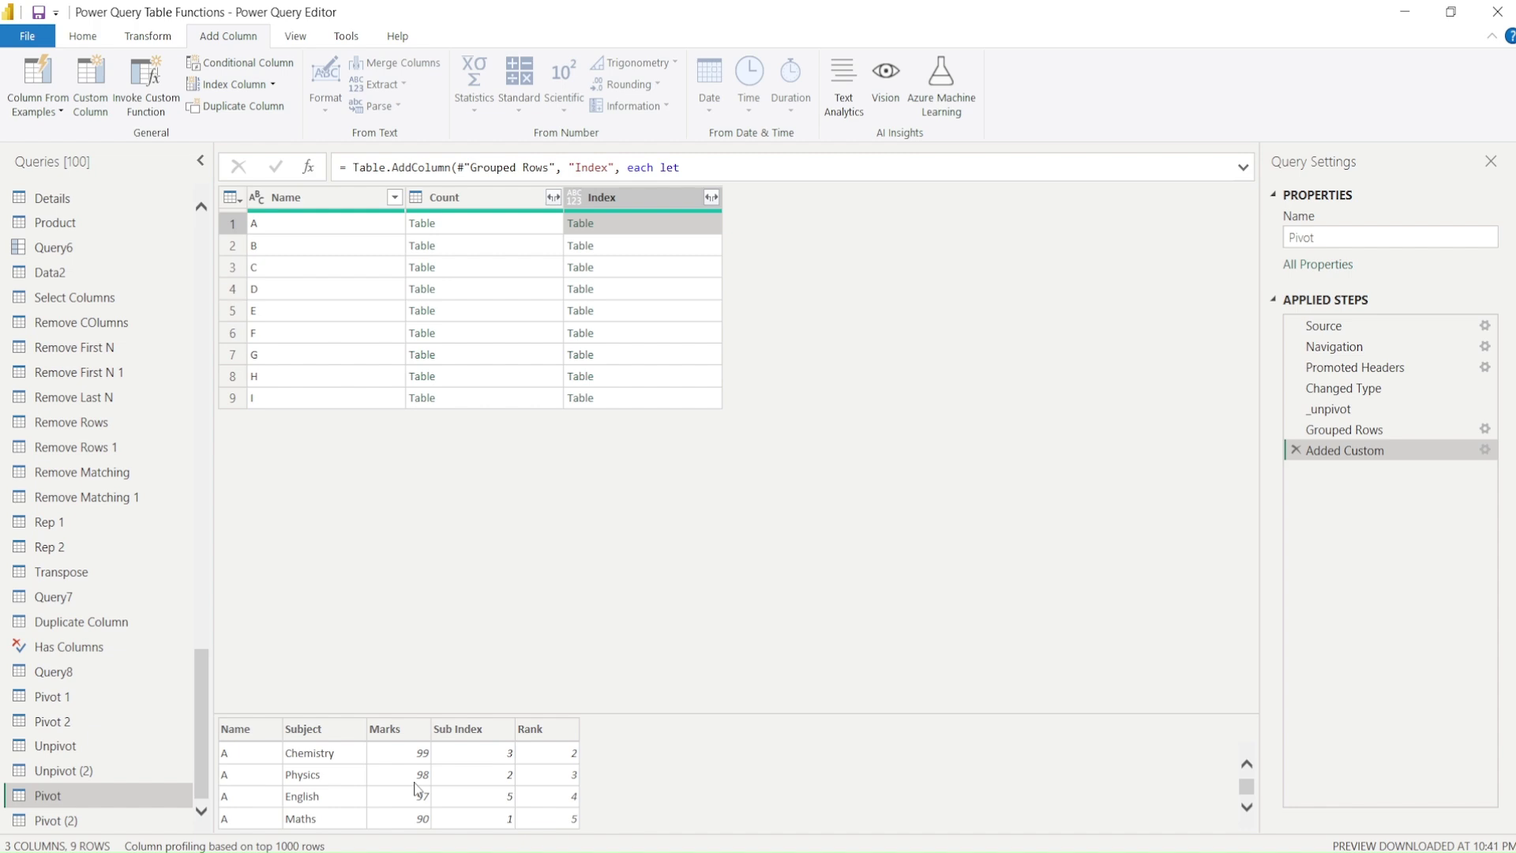
scroll(416, 788, "up", 1)
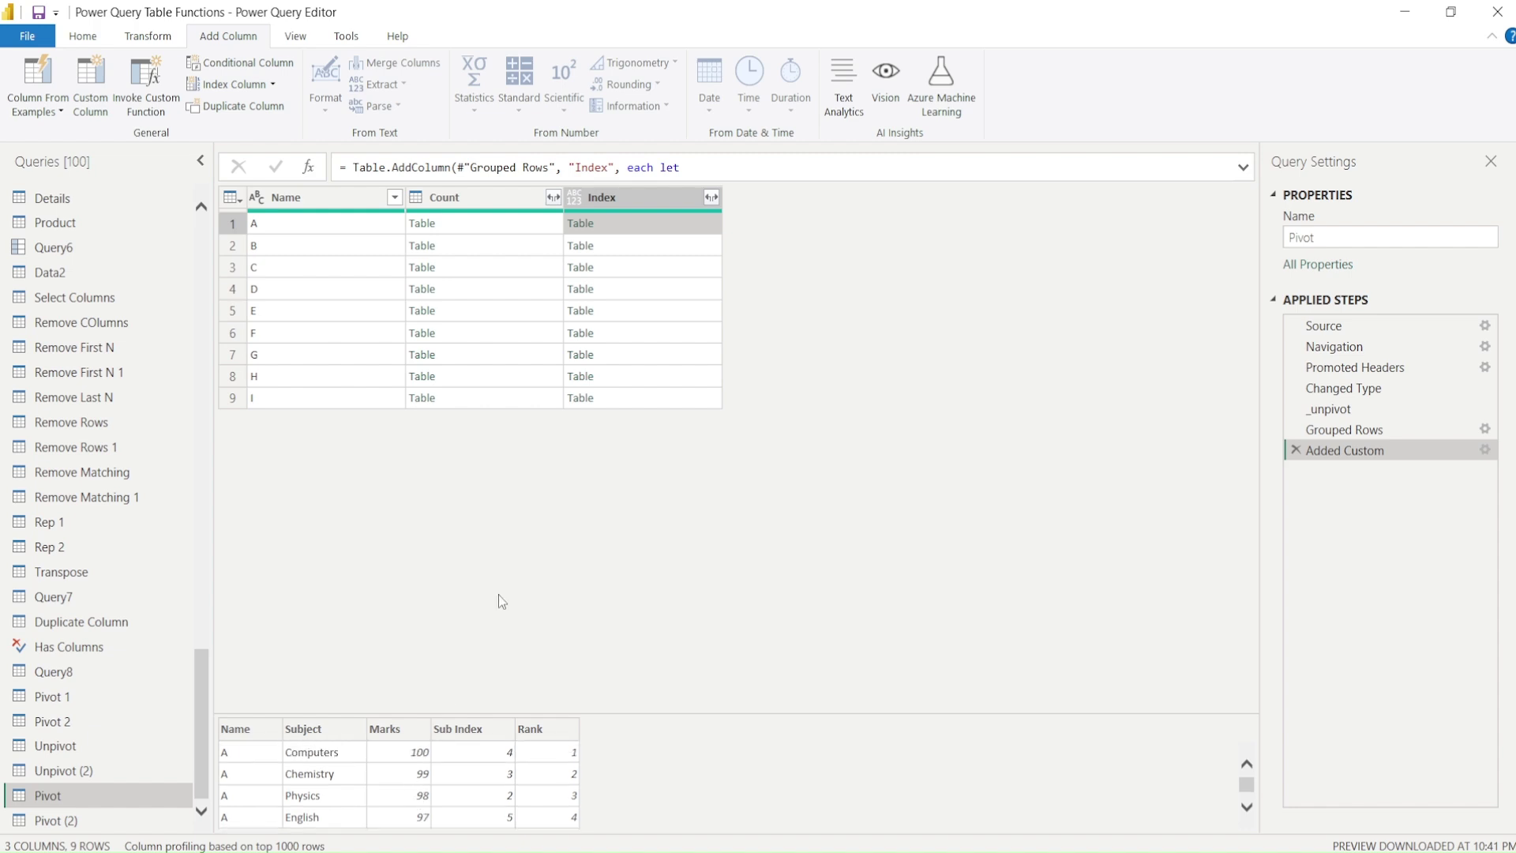
Preview B, C and D's nested tables, D showing tied 89 marks at rank 2
left_click(623, 250)
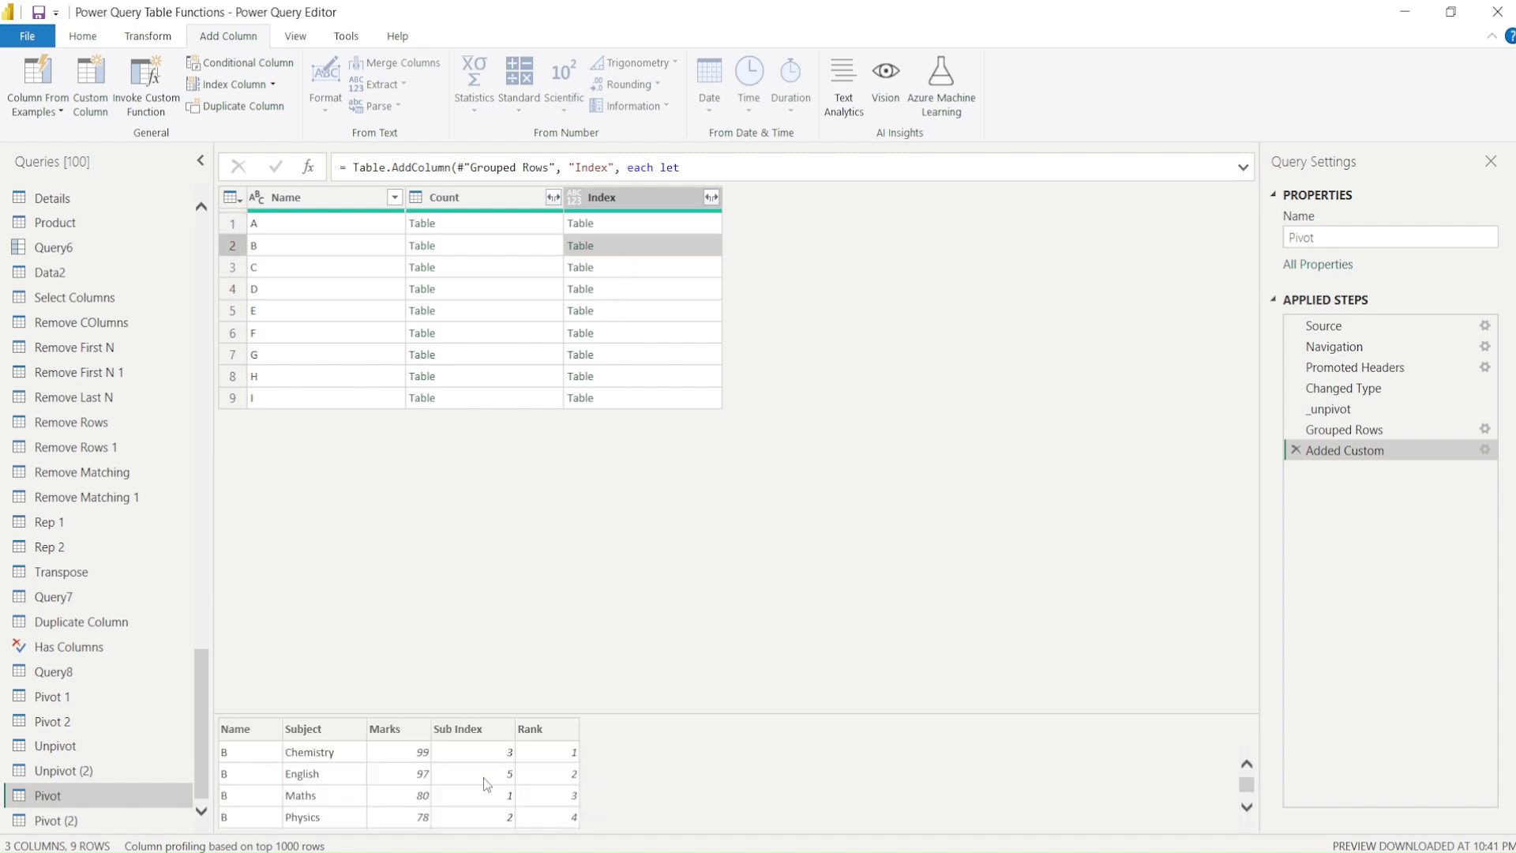
scroll(477, 780, "down", 1)
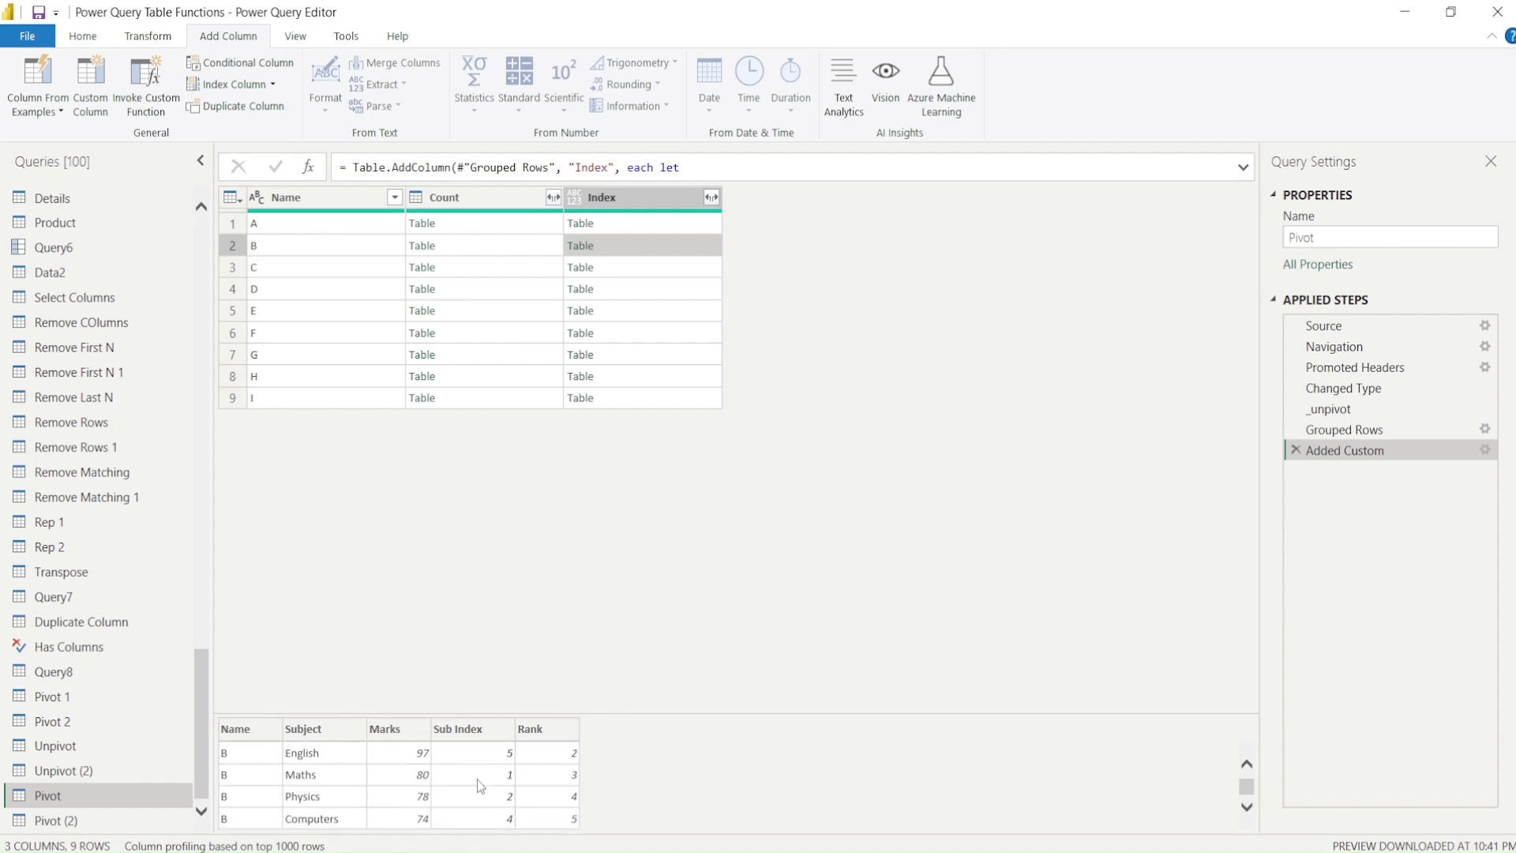
scroll(477, 780, "up", 1)
scroll(477, 780, "down", 1)
scroll(477, 779, "up", 1)
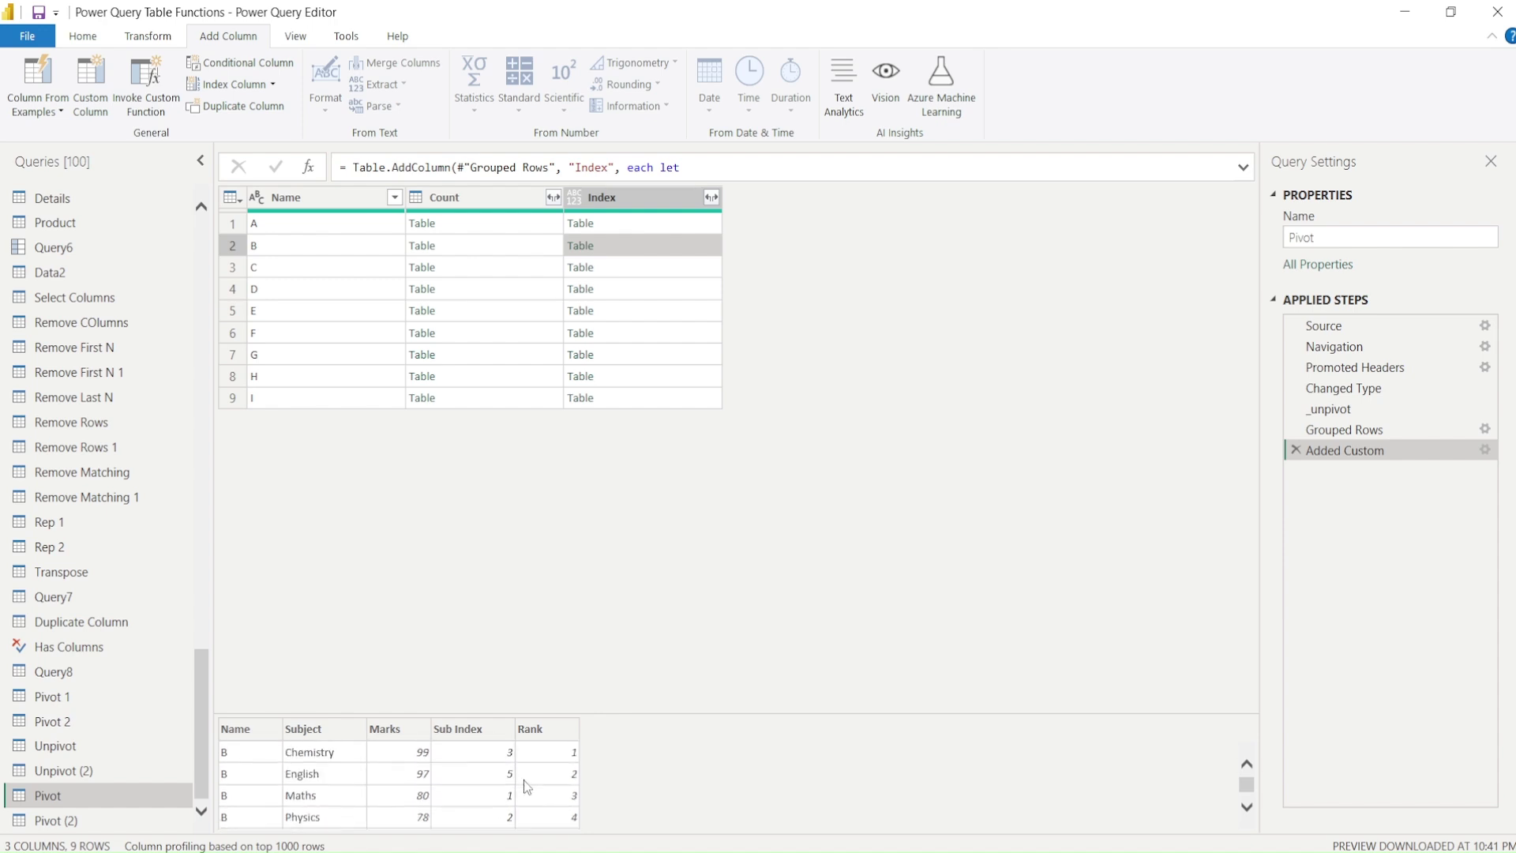
left_click(626, 270)
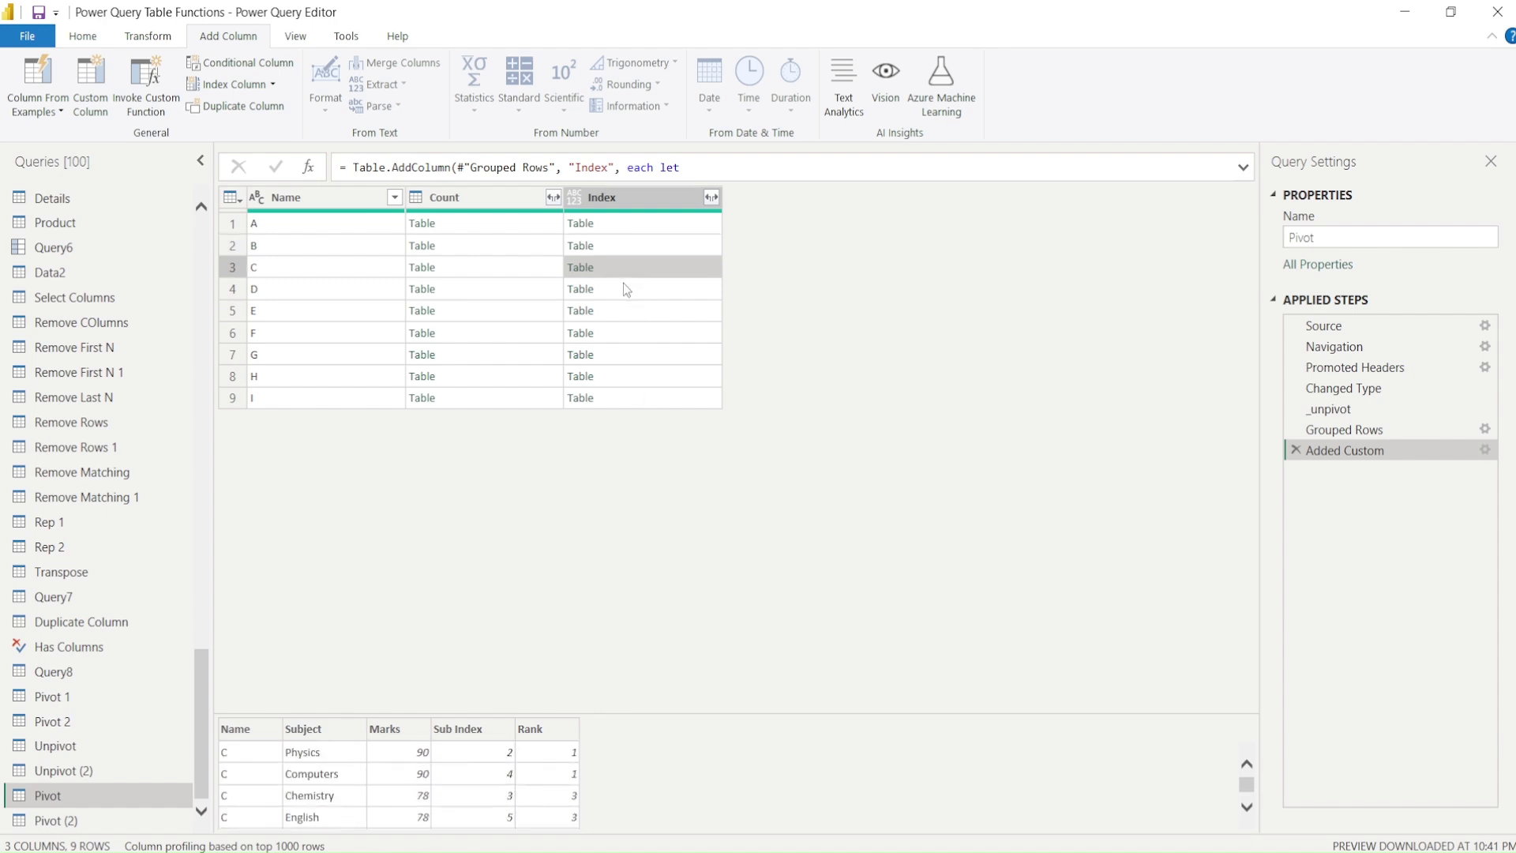
left_click(626, 288)
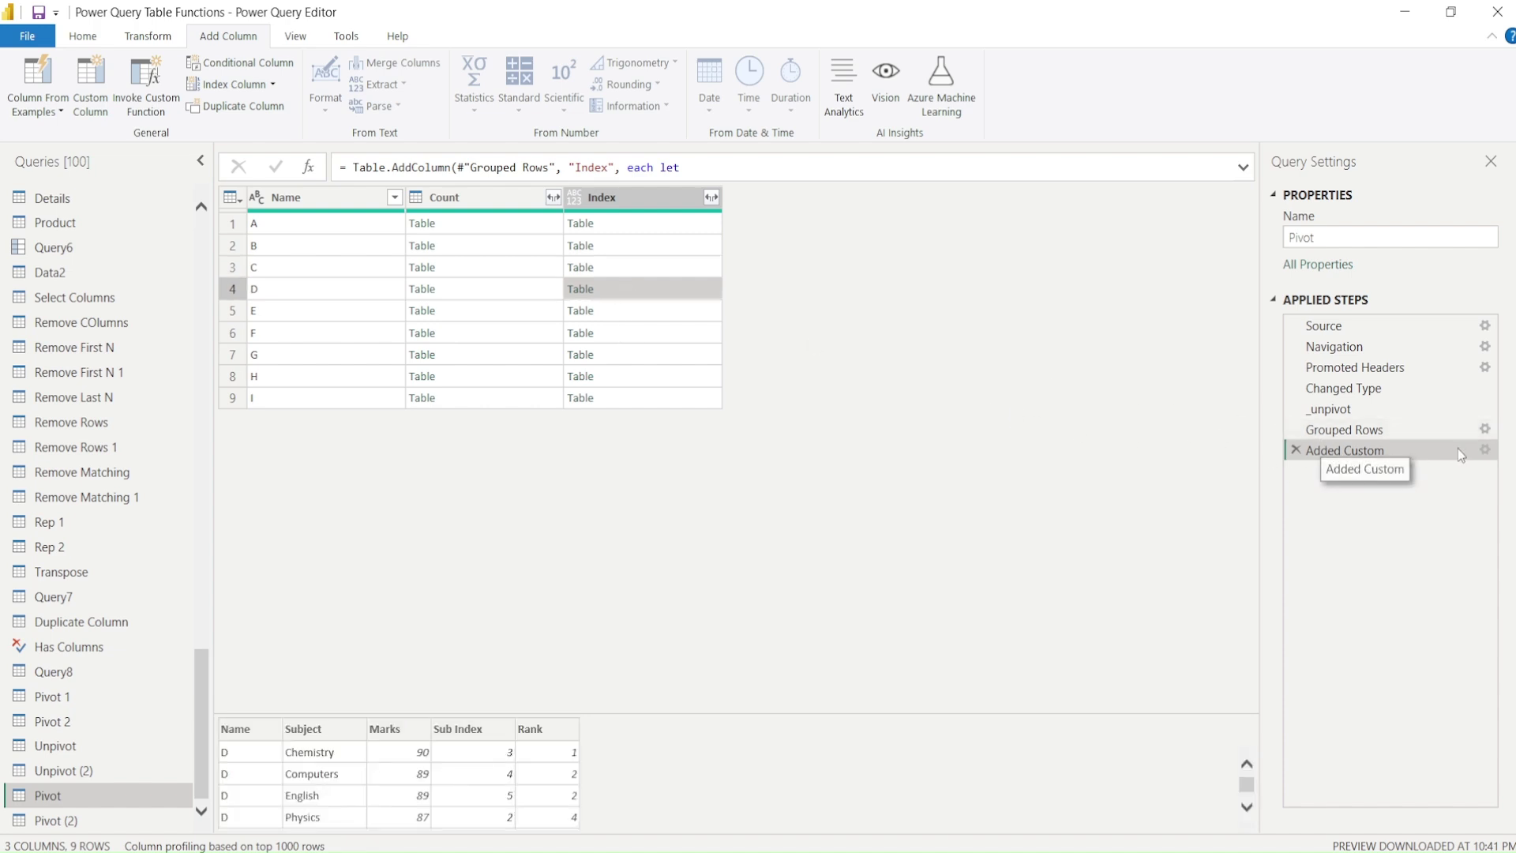
left_click(1485, 450)
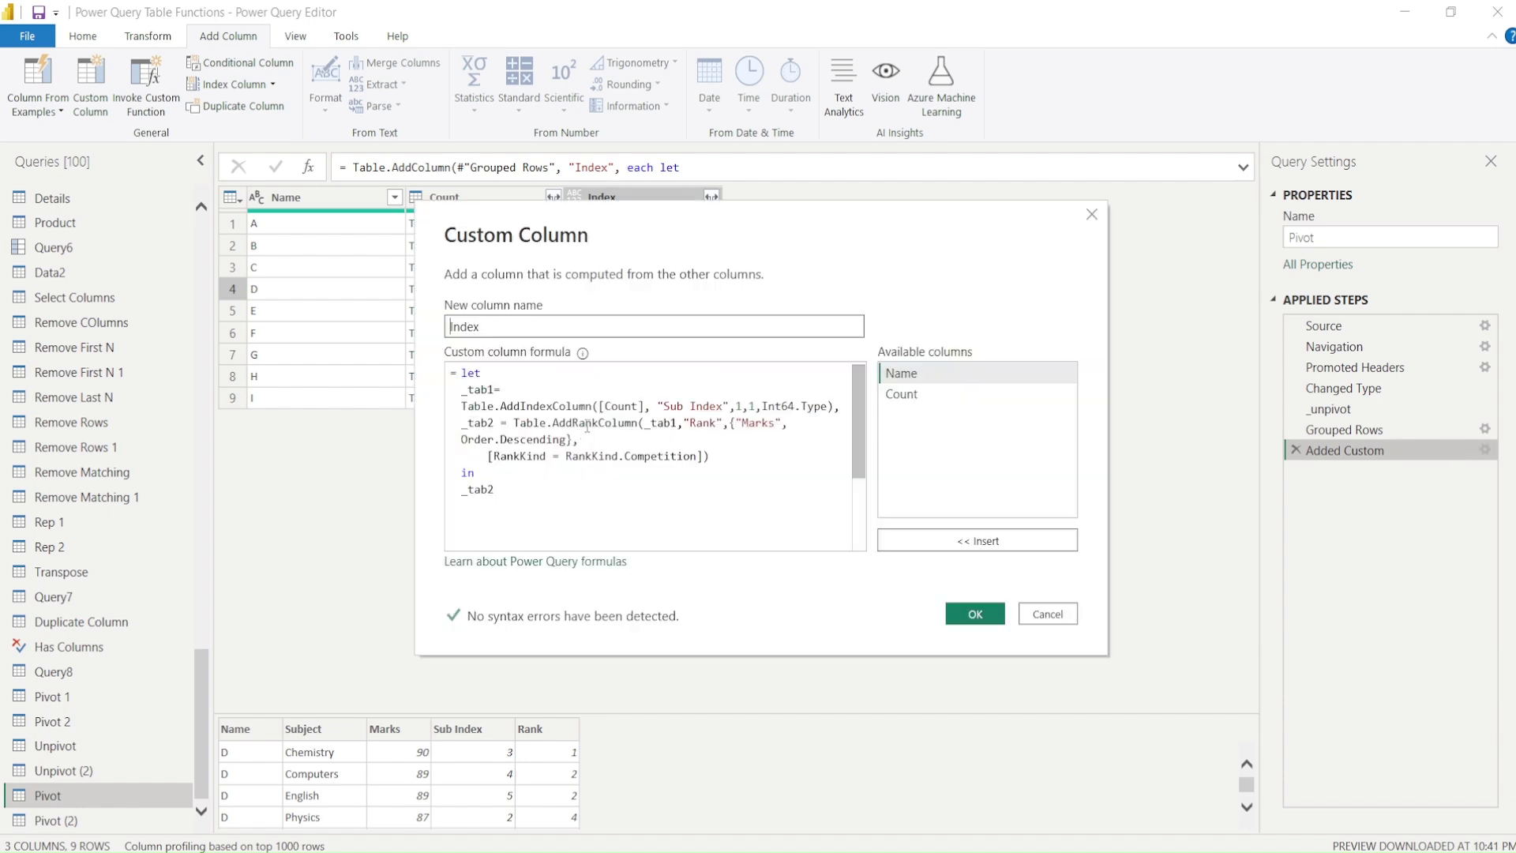
Replace RankKind.Competition with RankKind.Dense in the ranking step and apply the formula
double_click(674, 457)
key("BackSpace")
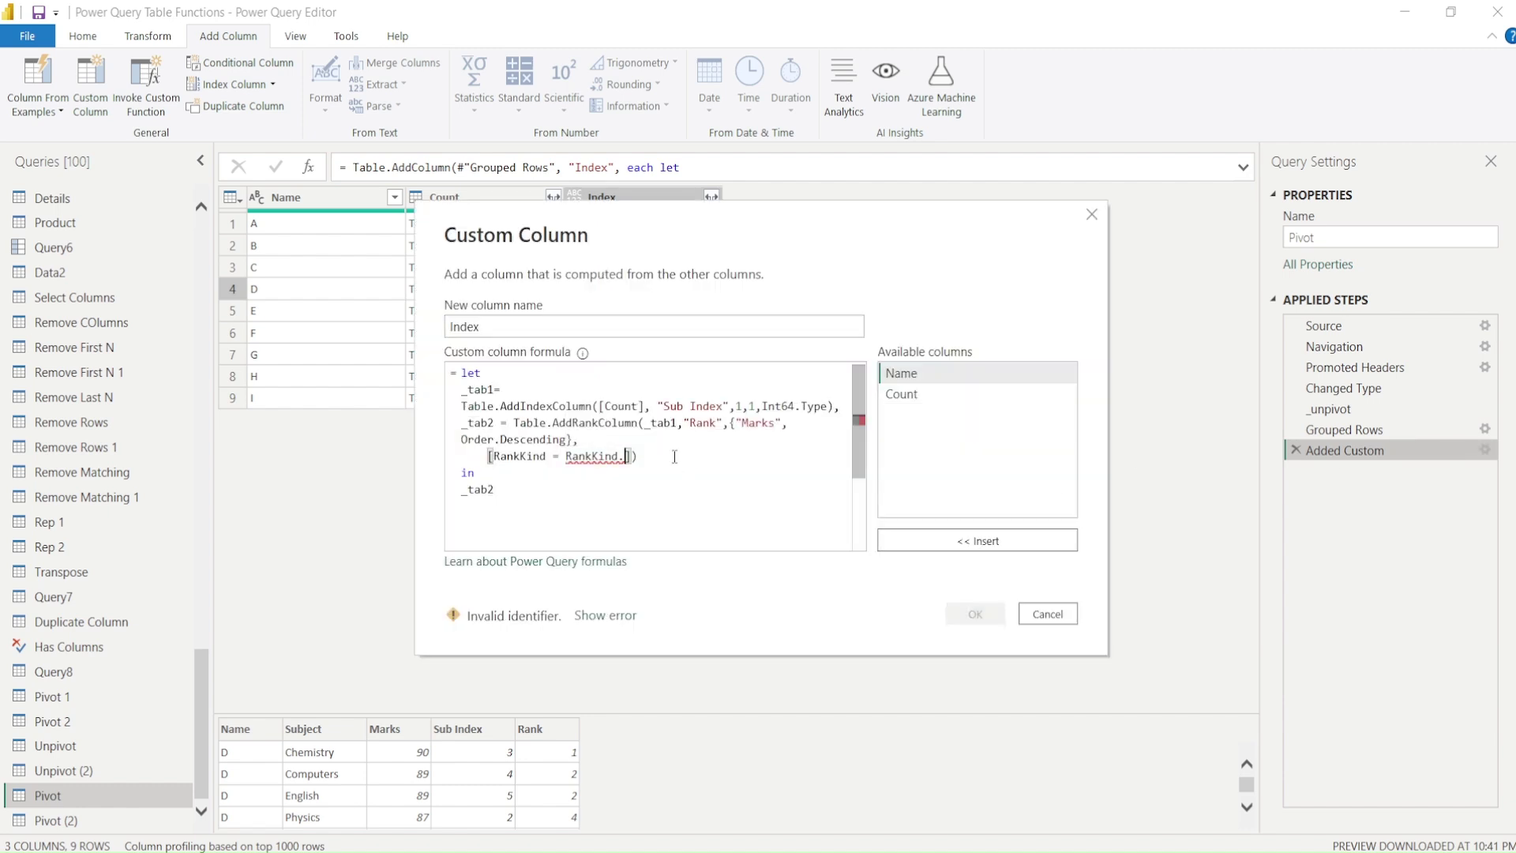
key("BackSpace")
type(".")
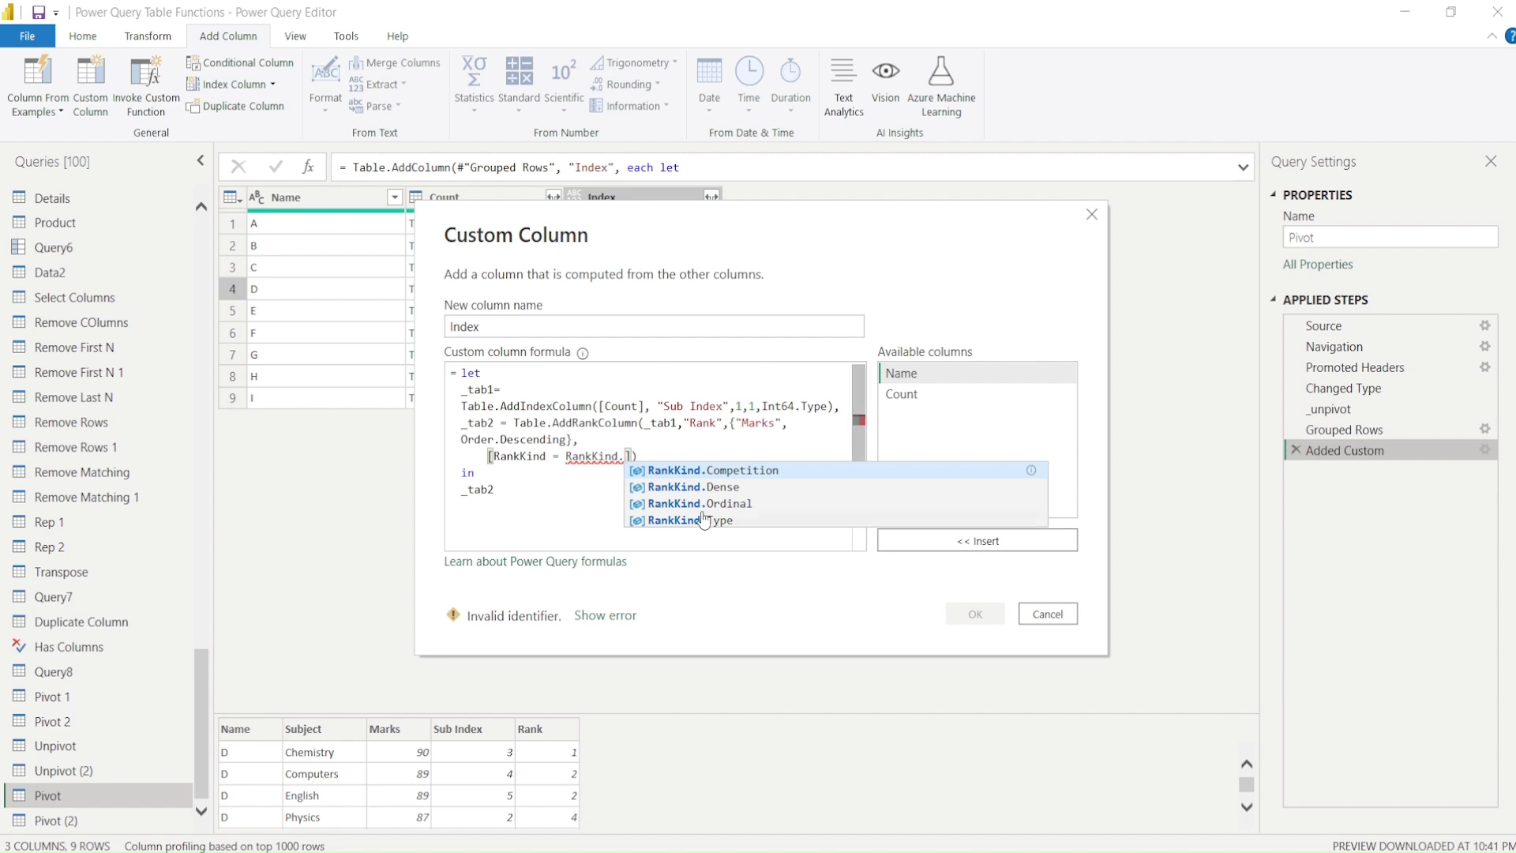
left_click(714, 487)
left_click(714, 486)
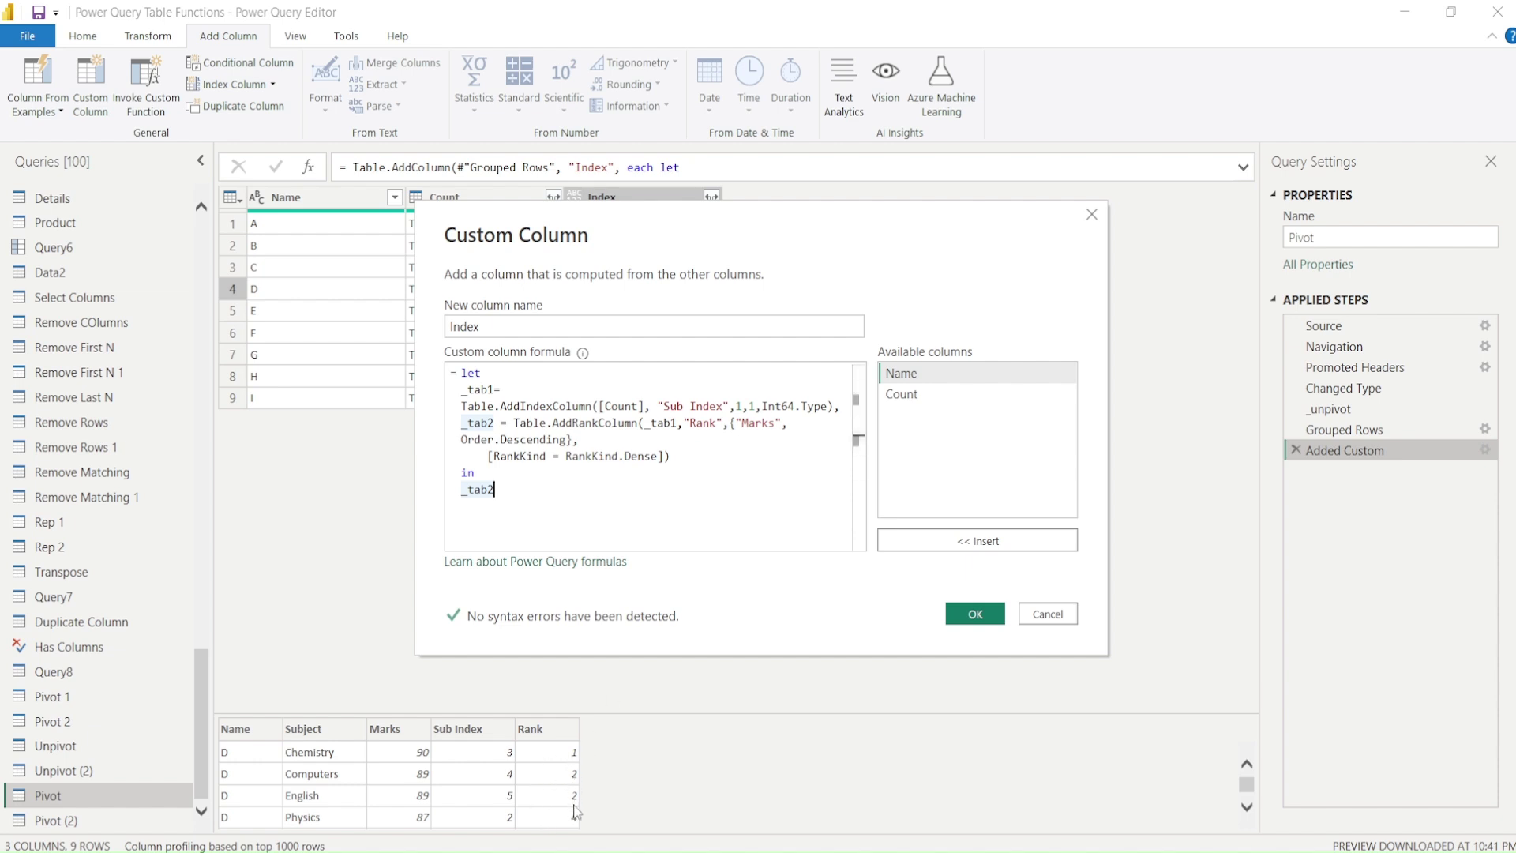
key("ctrl+2")
mouse_move(548, 746)
left_mouse_down()
mouse_move(590, 762)
mouse_move(588, 804)
mouse_move(569, 820)
mouse_move(589, 828)
left_mouse_up()
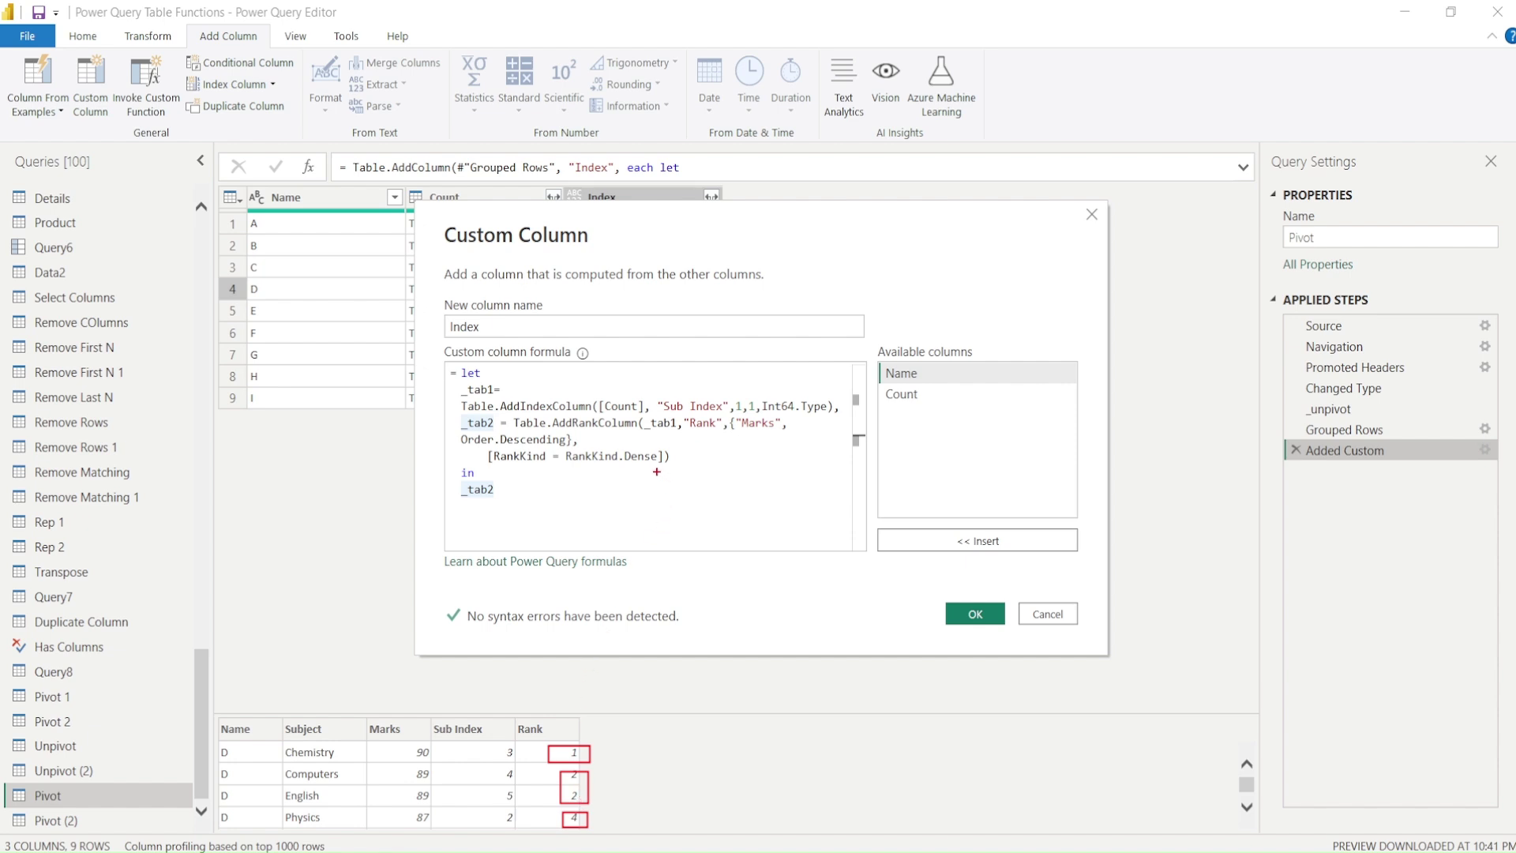
key("Escape")
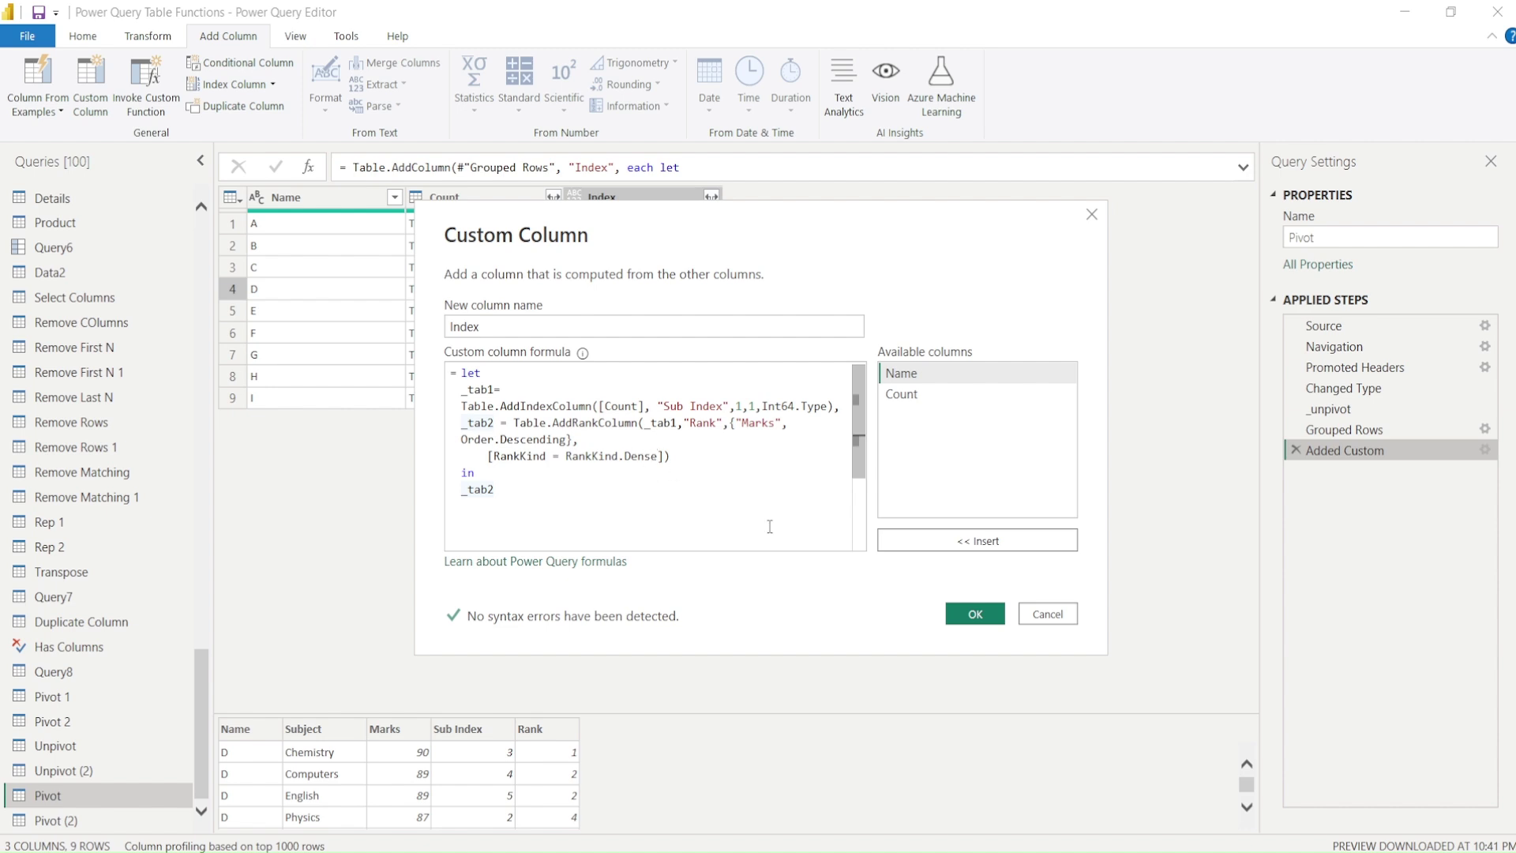
left_click(973, 615)
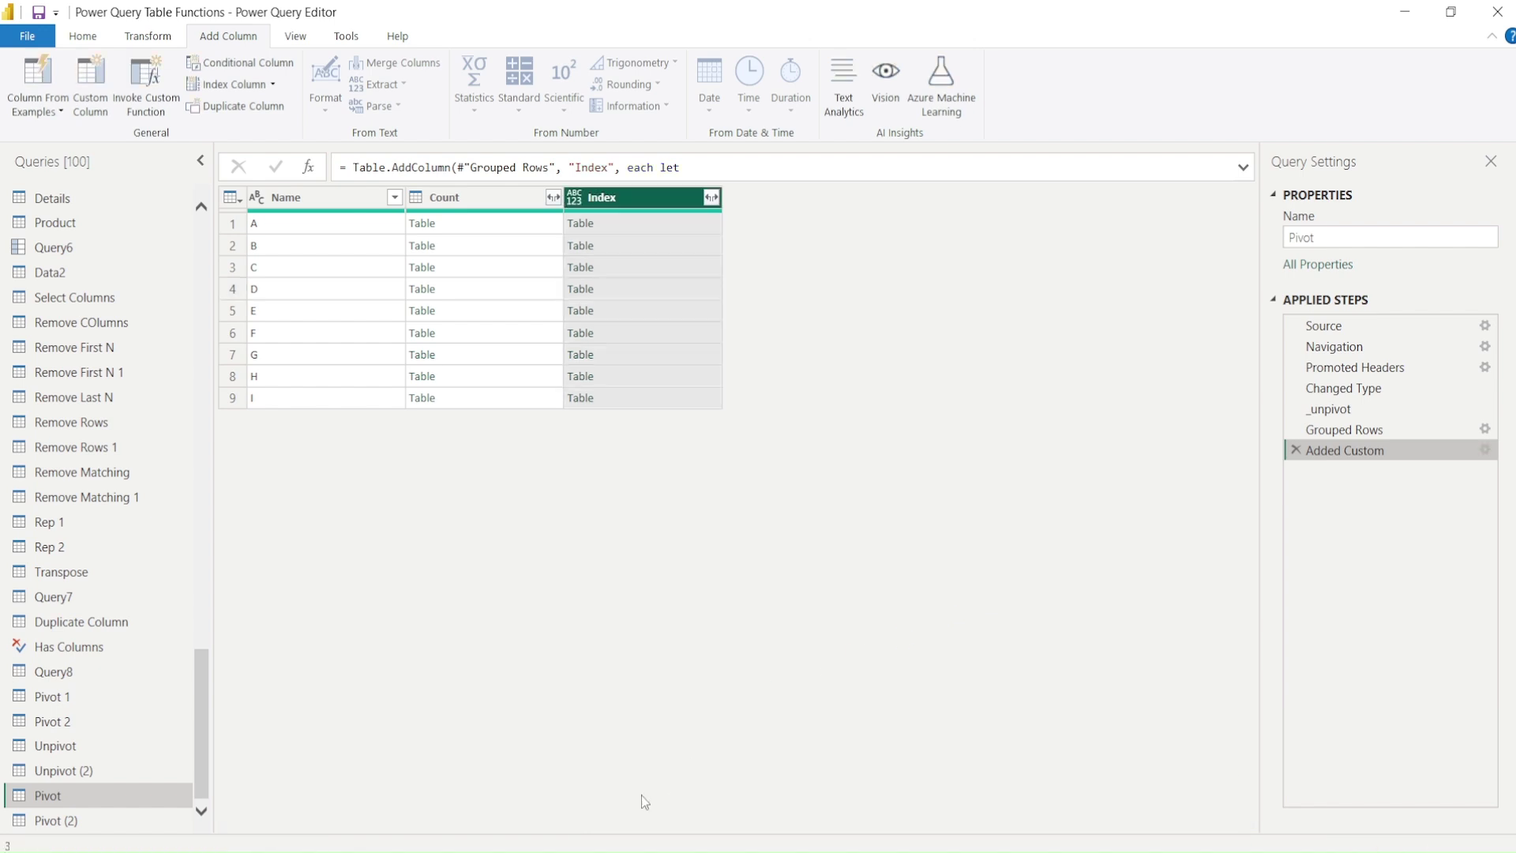
Check A to D's nested tables show dense ranks, with D ranked 1, 2, 2, 3, 4
left_click(677, 226)
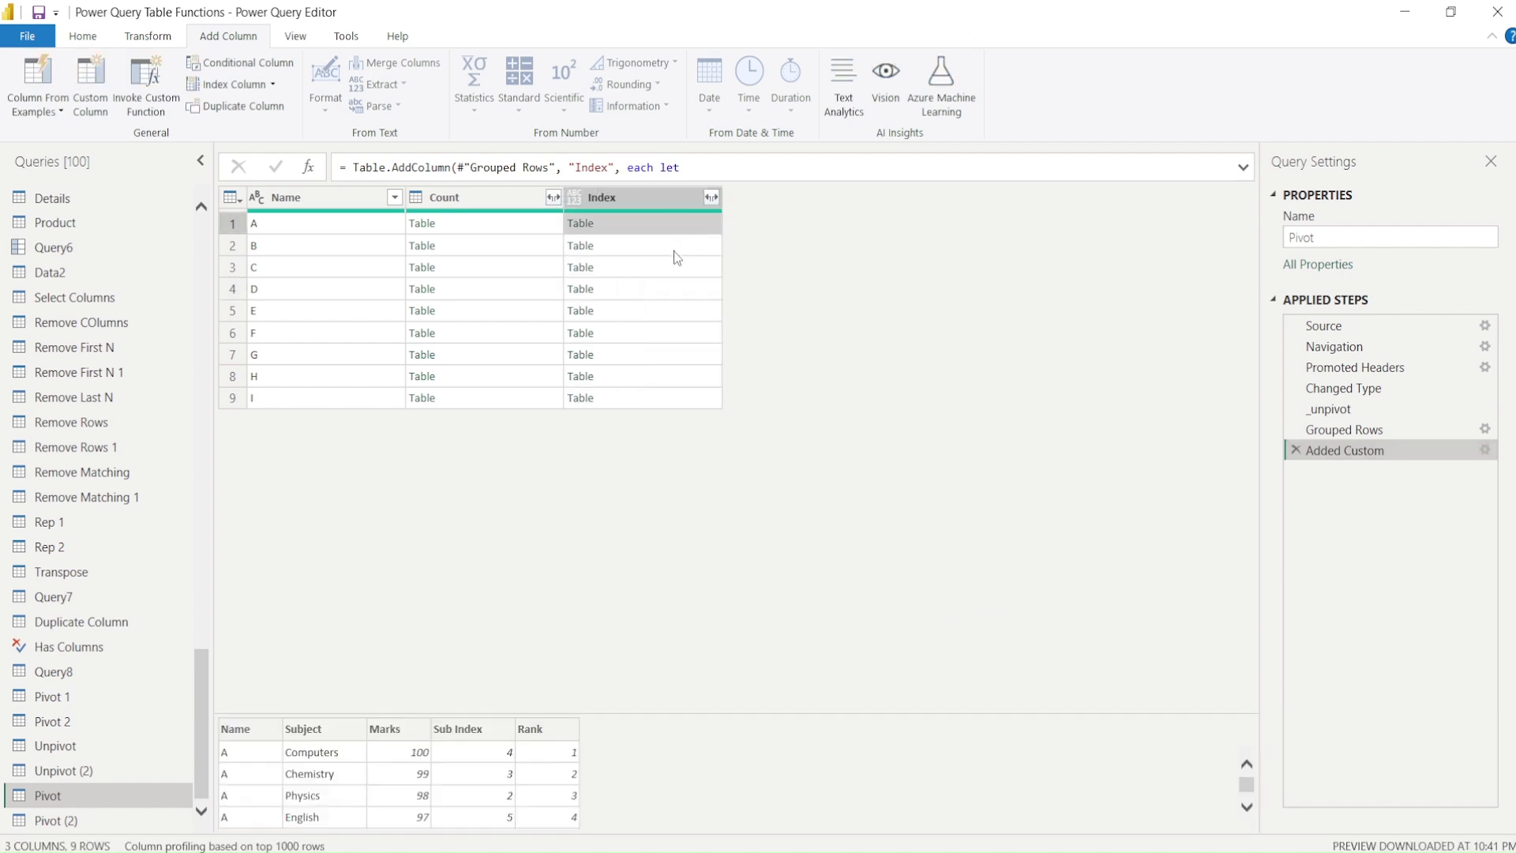
left_click(676, 250)
left_click(652, 272)
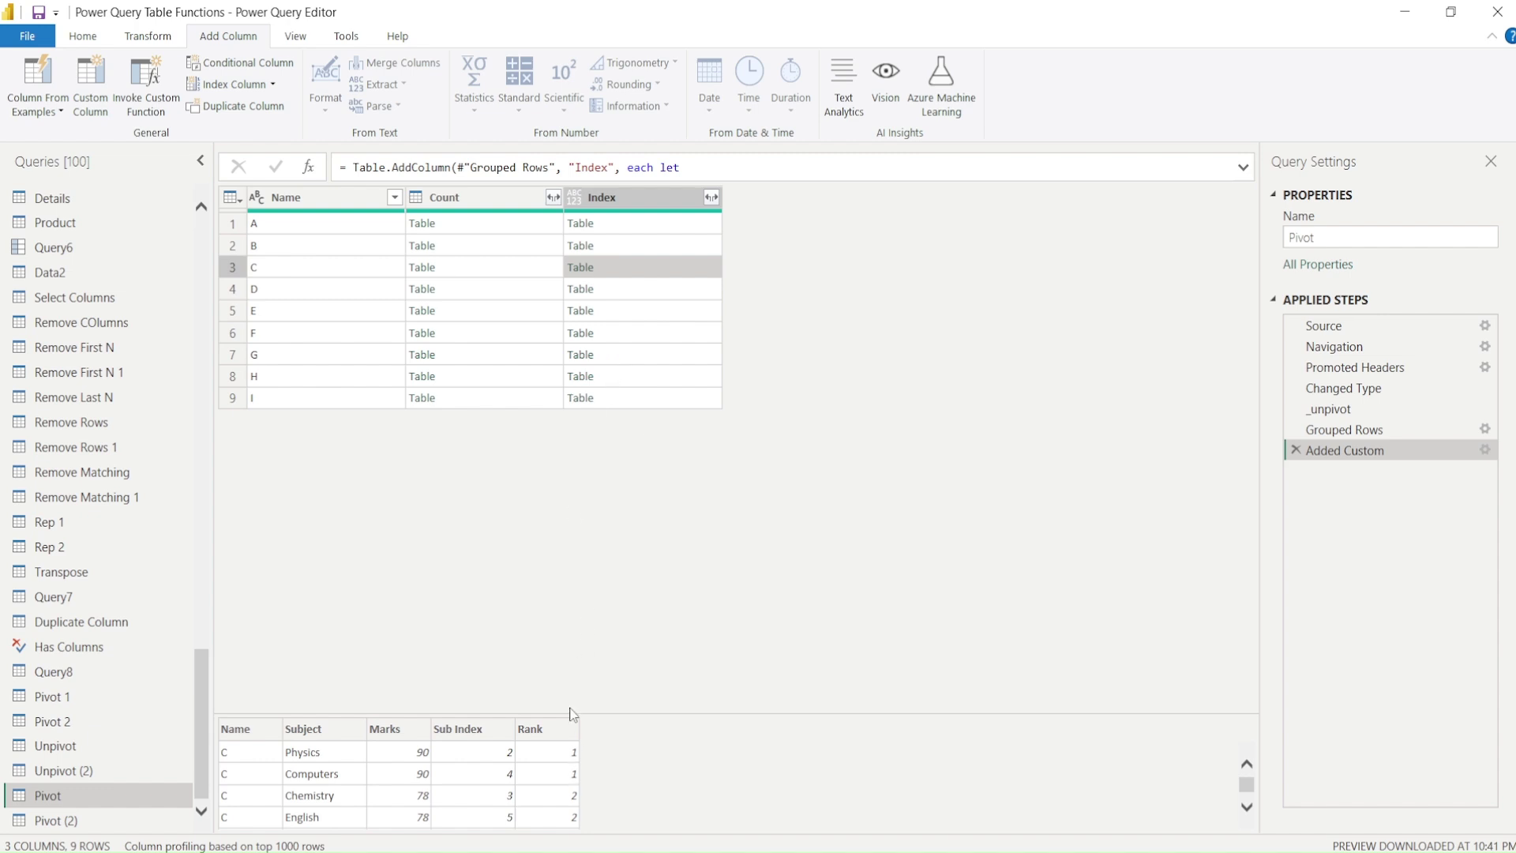
scroll(568, 782, "down", 2)
scroll(567, 784, "down", 1)
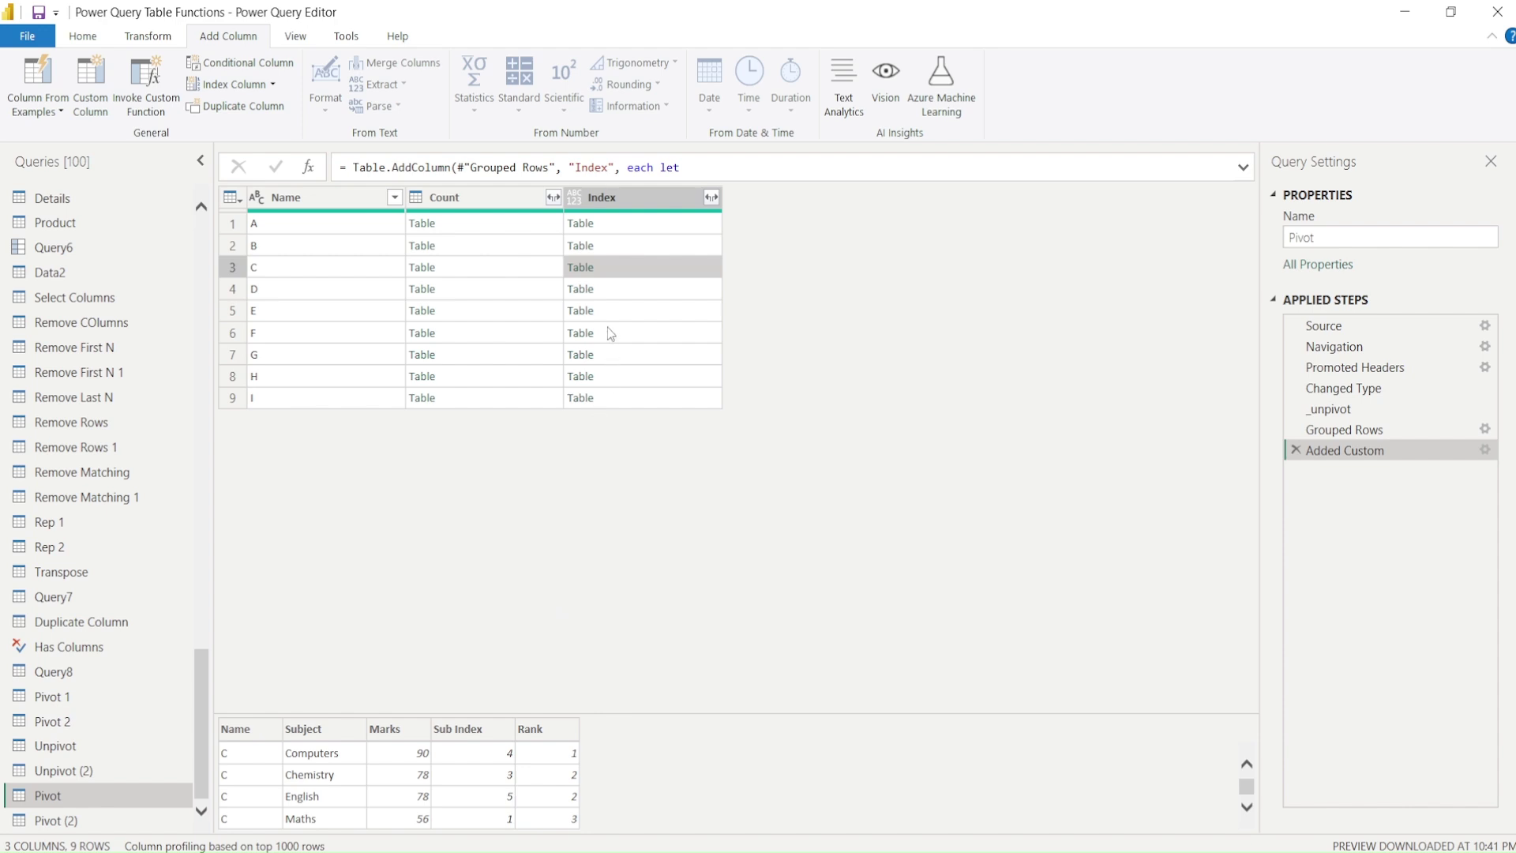
left_click(609, 291)
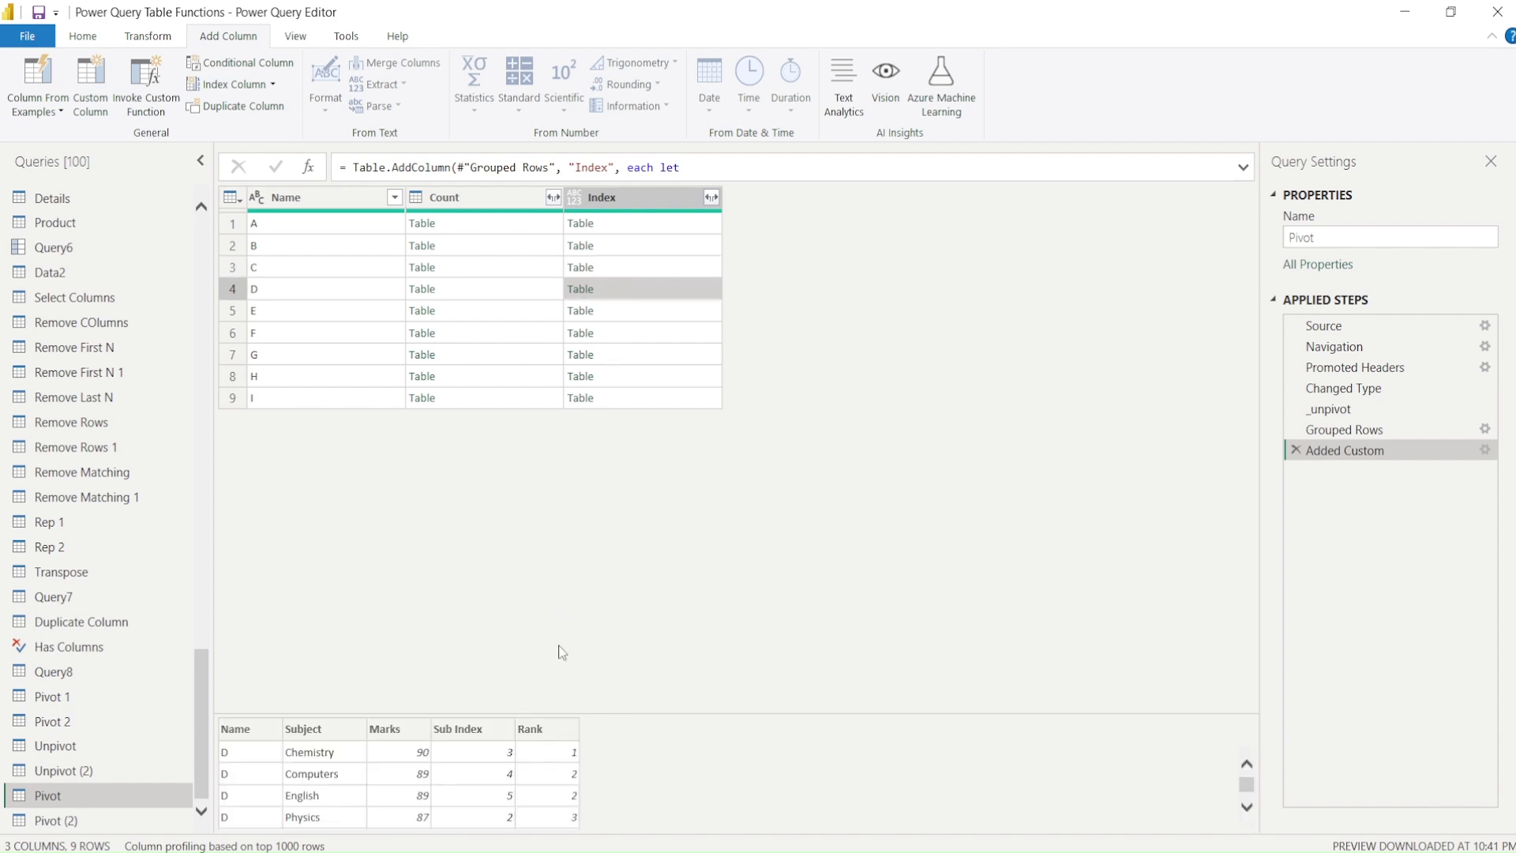
scroll(567, 782, "down", 1)
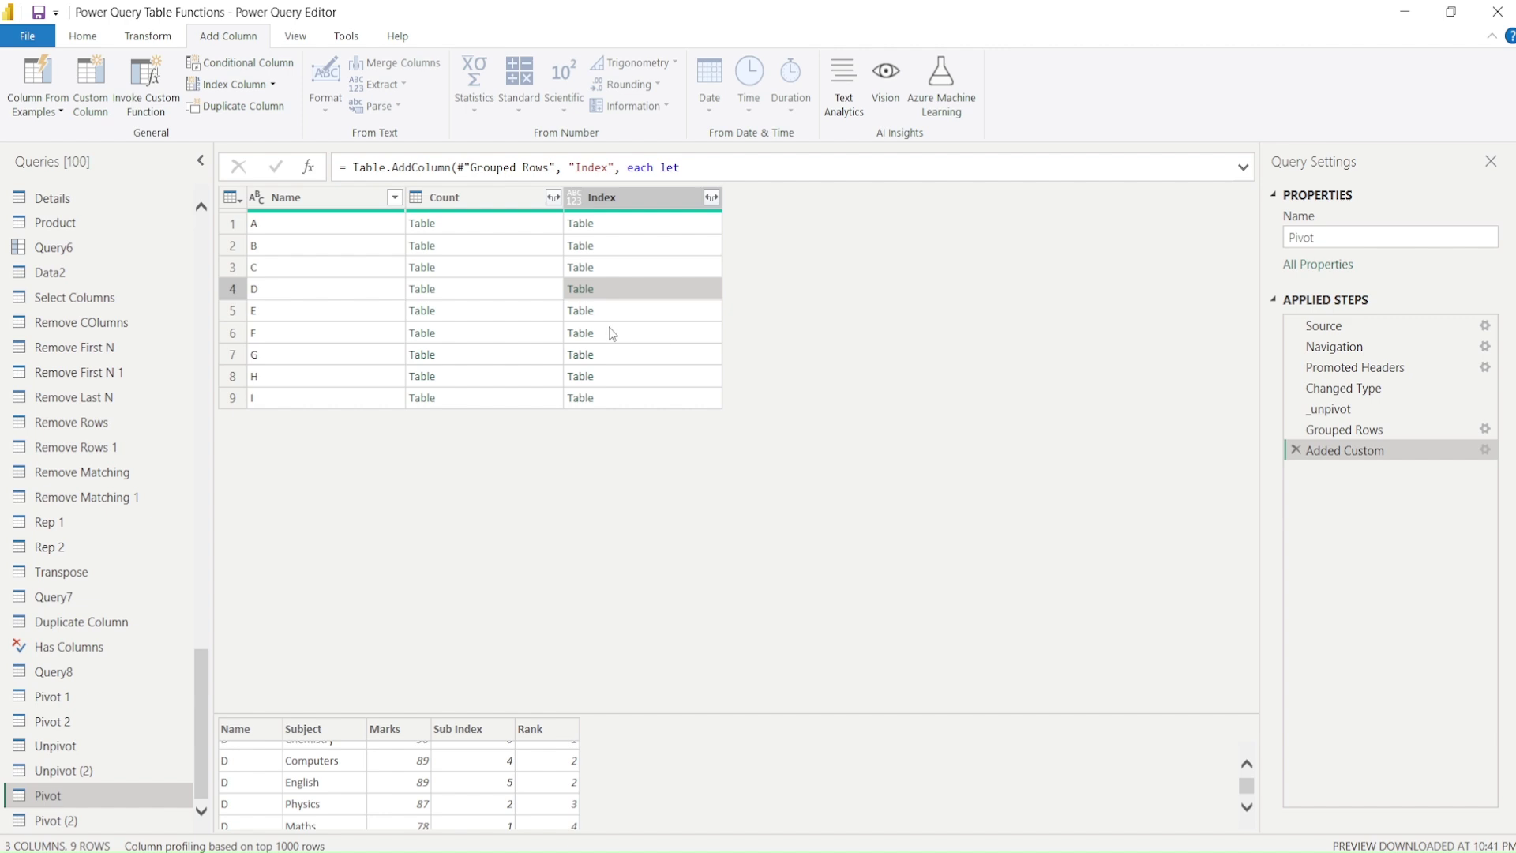
left_click(476, 195)
Remove the Count column and expand Index into Subject, Marks, Sub Index and Rank, excluding Name
right_click(475, 196)
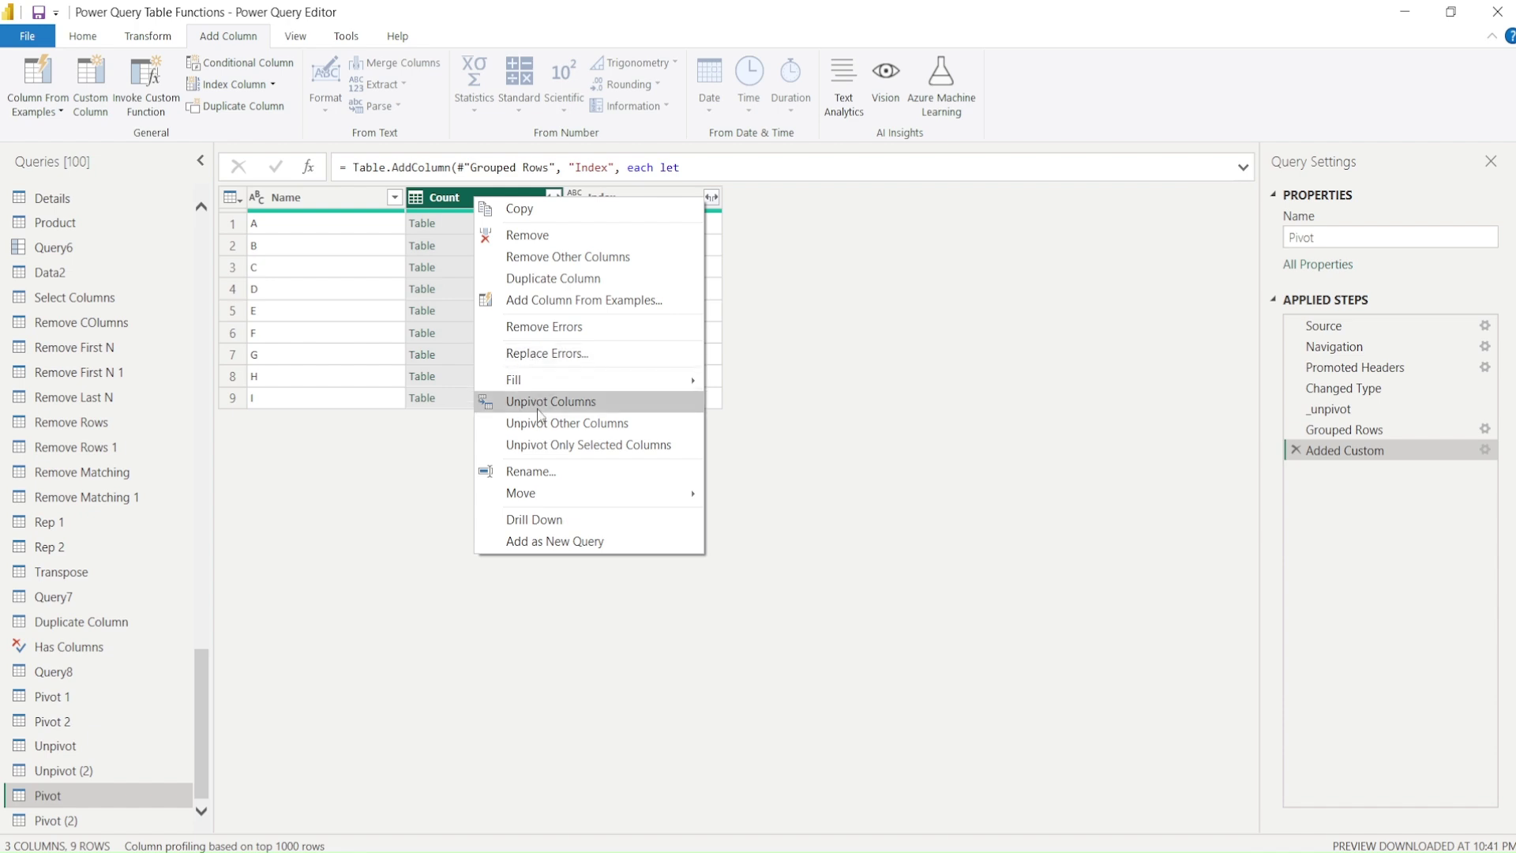
left_click(544, 239)
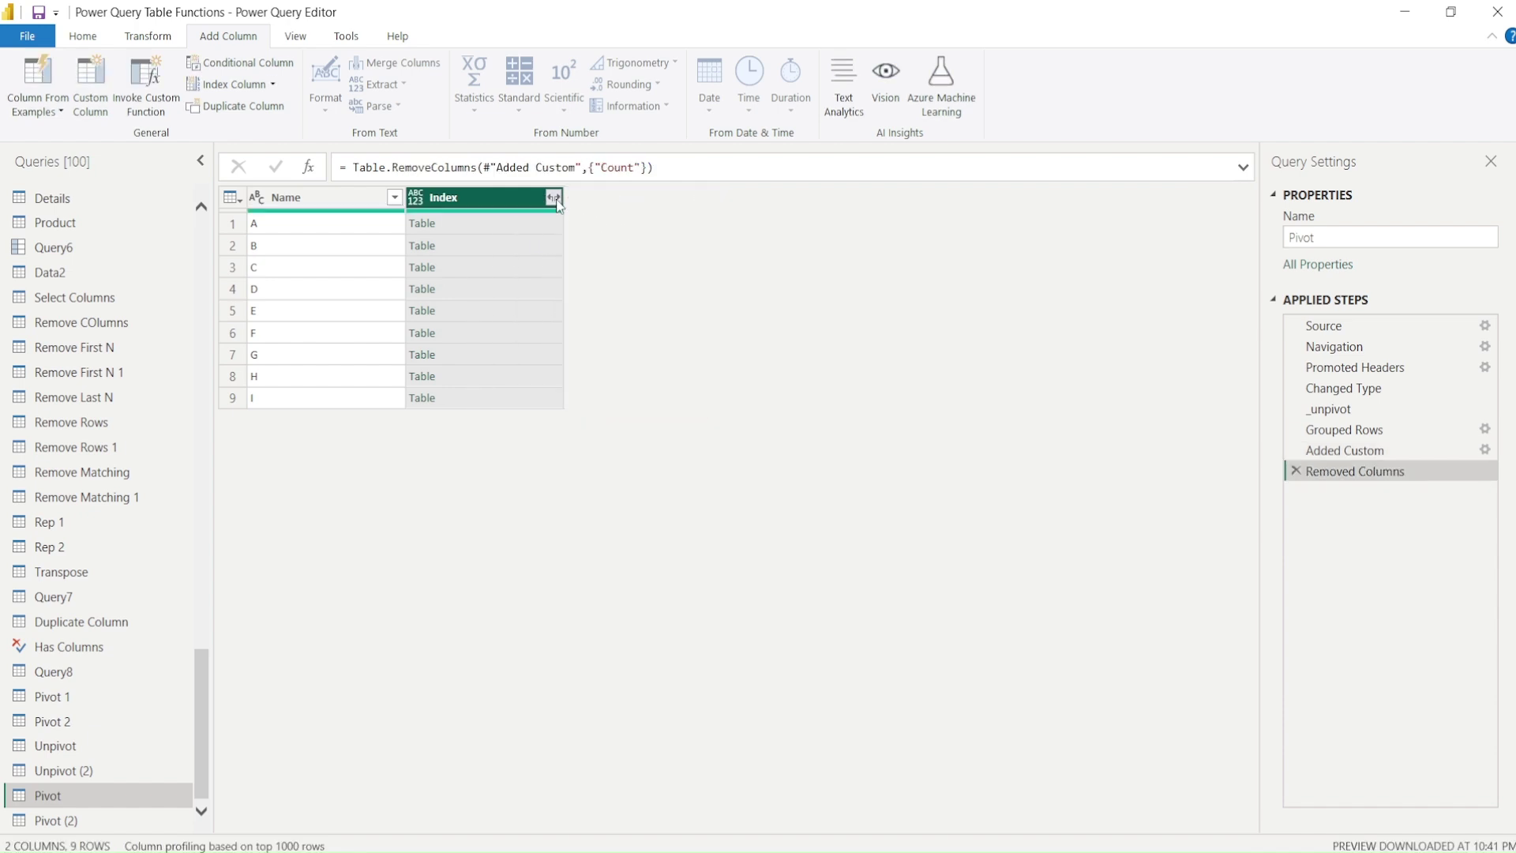
left_click(553, 196)
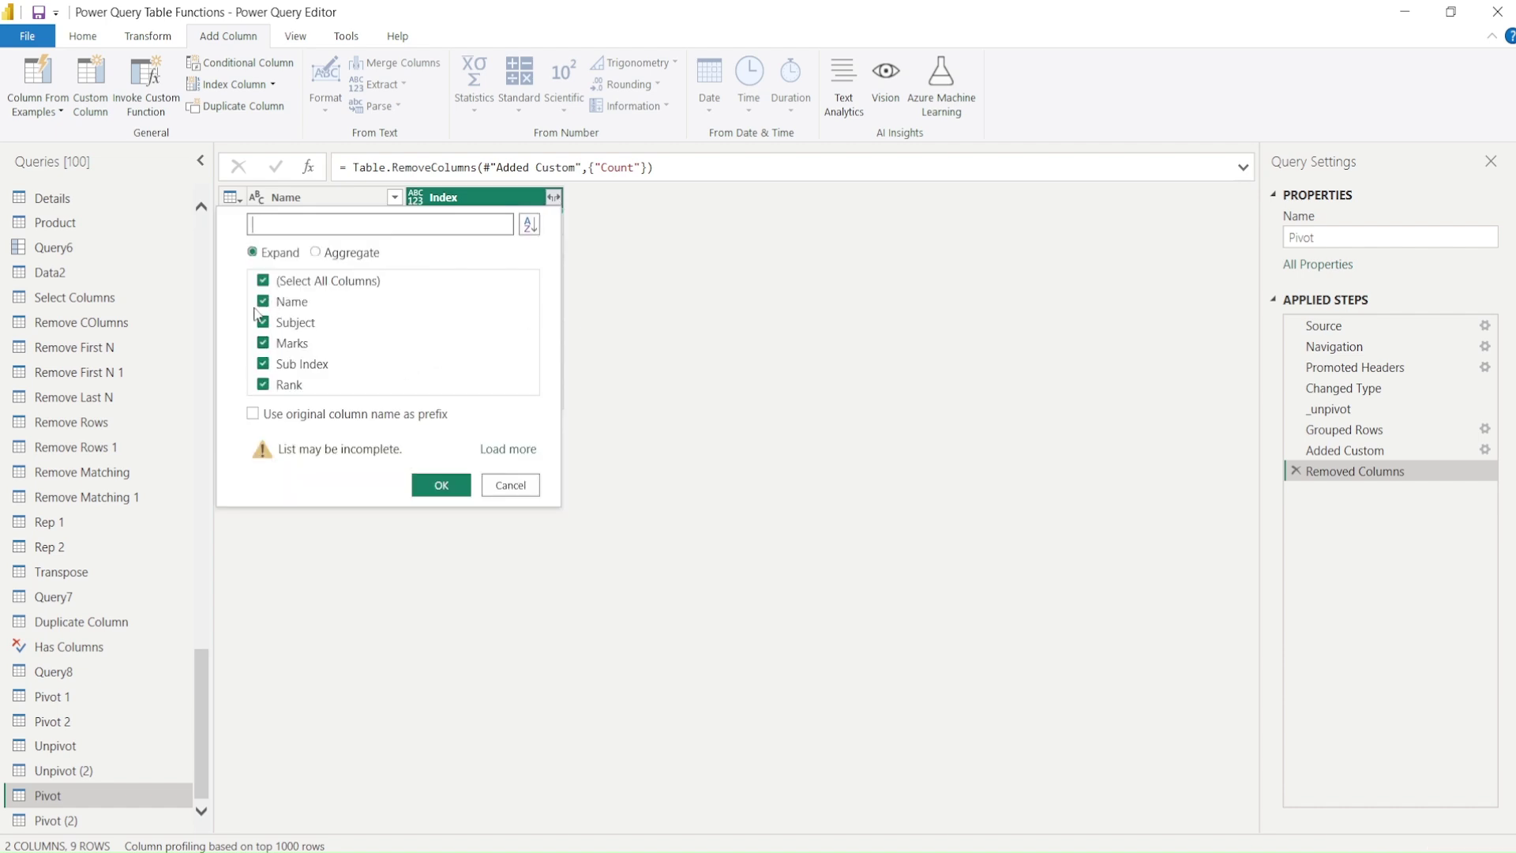
left_click(263, 304)
left_click(432, 485)
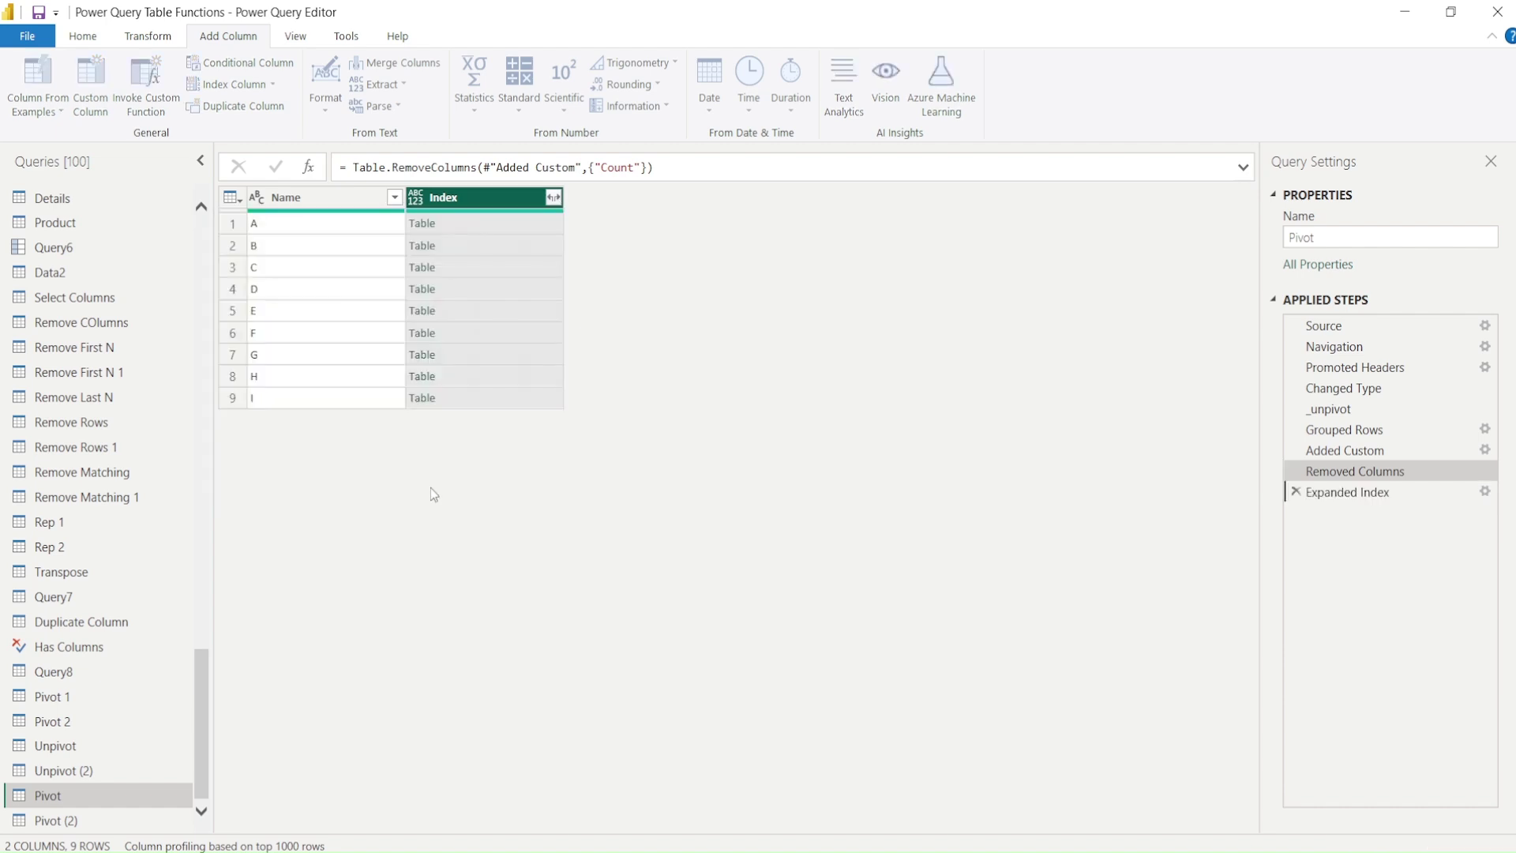